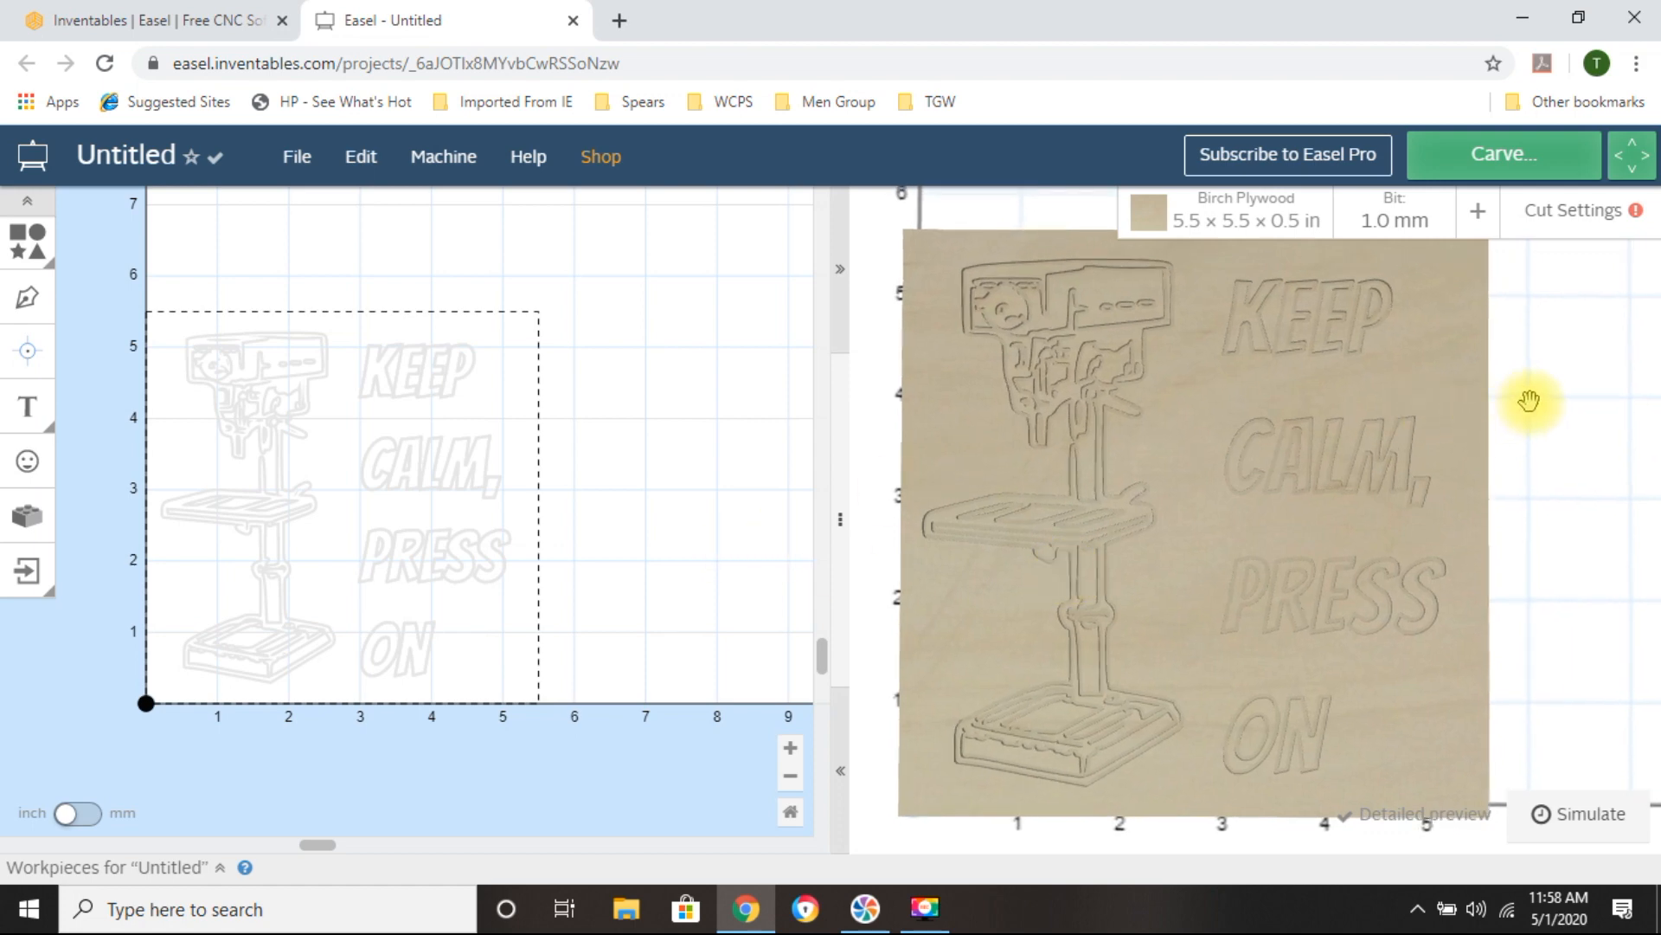
Switch the bit to the 1/8 in Single Flute End Mill and review the recommended and custom cut settings.
mouse_move(1637, 213)
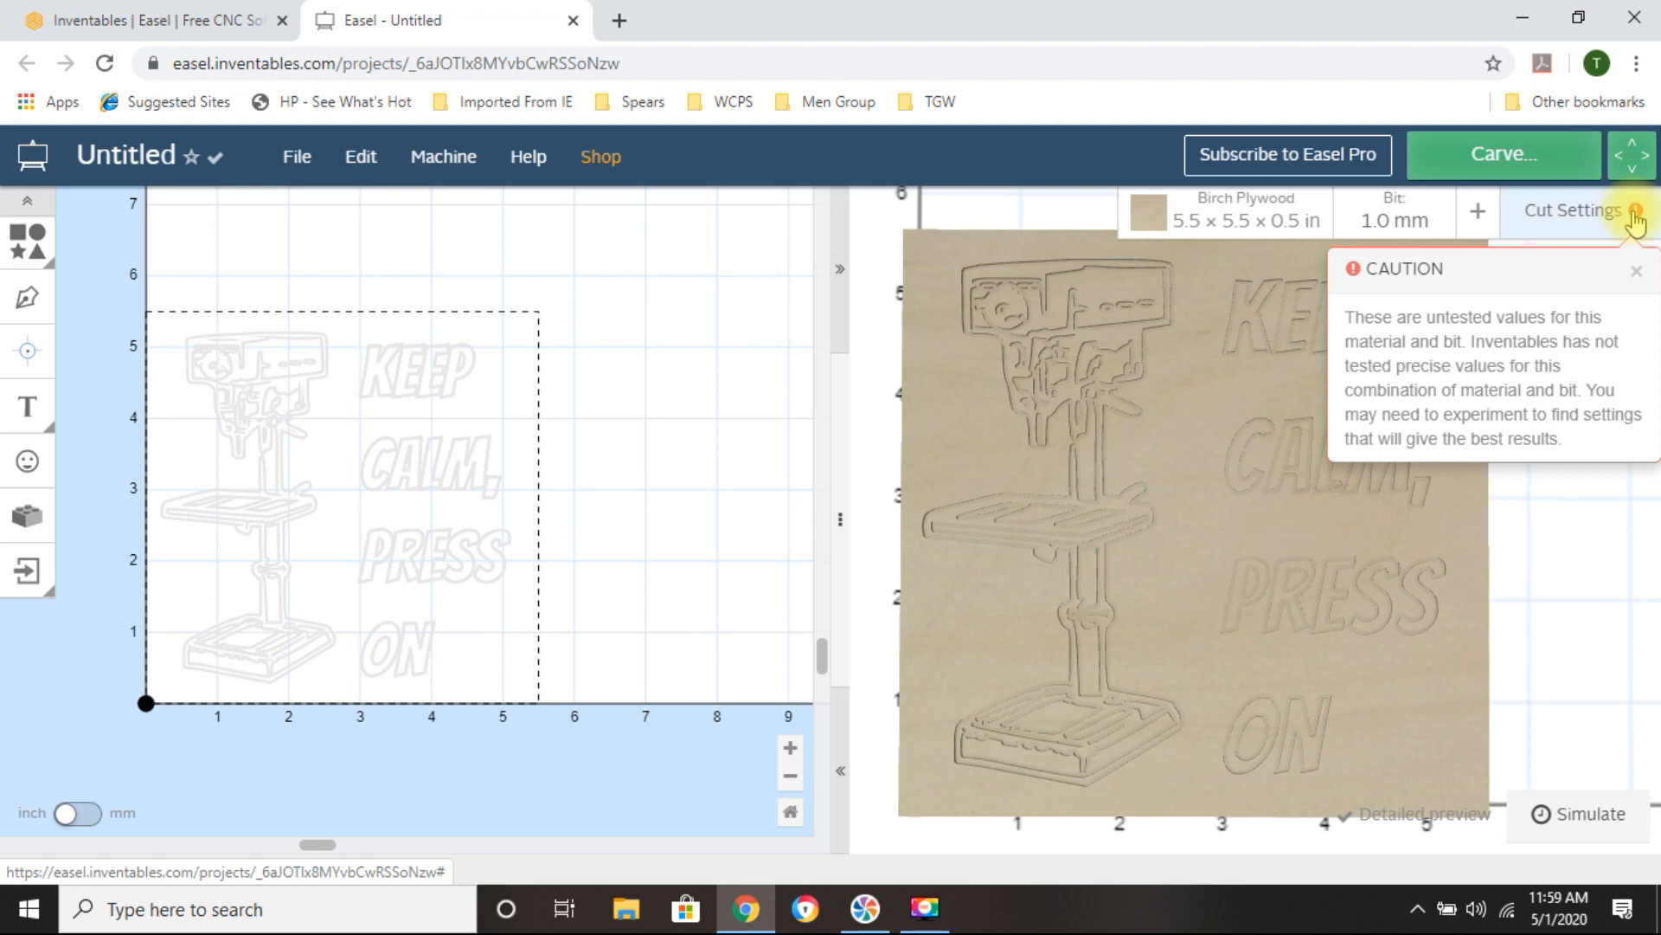
click(1384, 222)
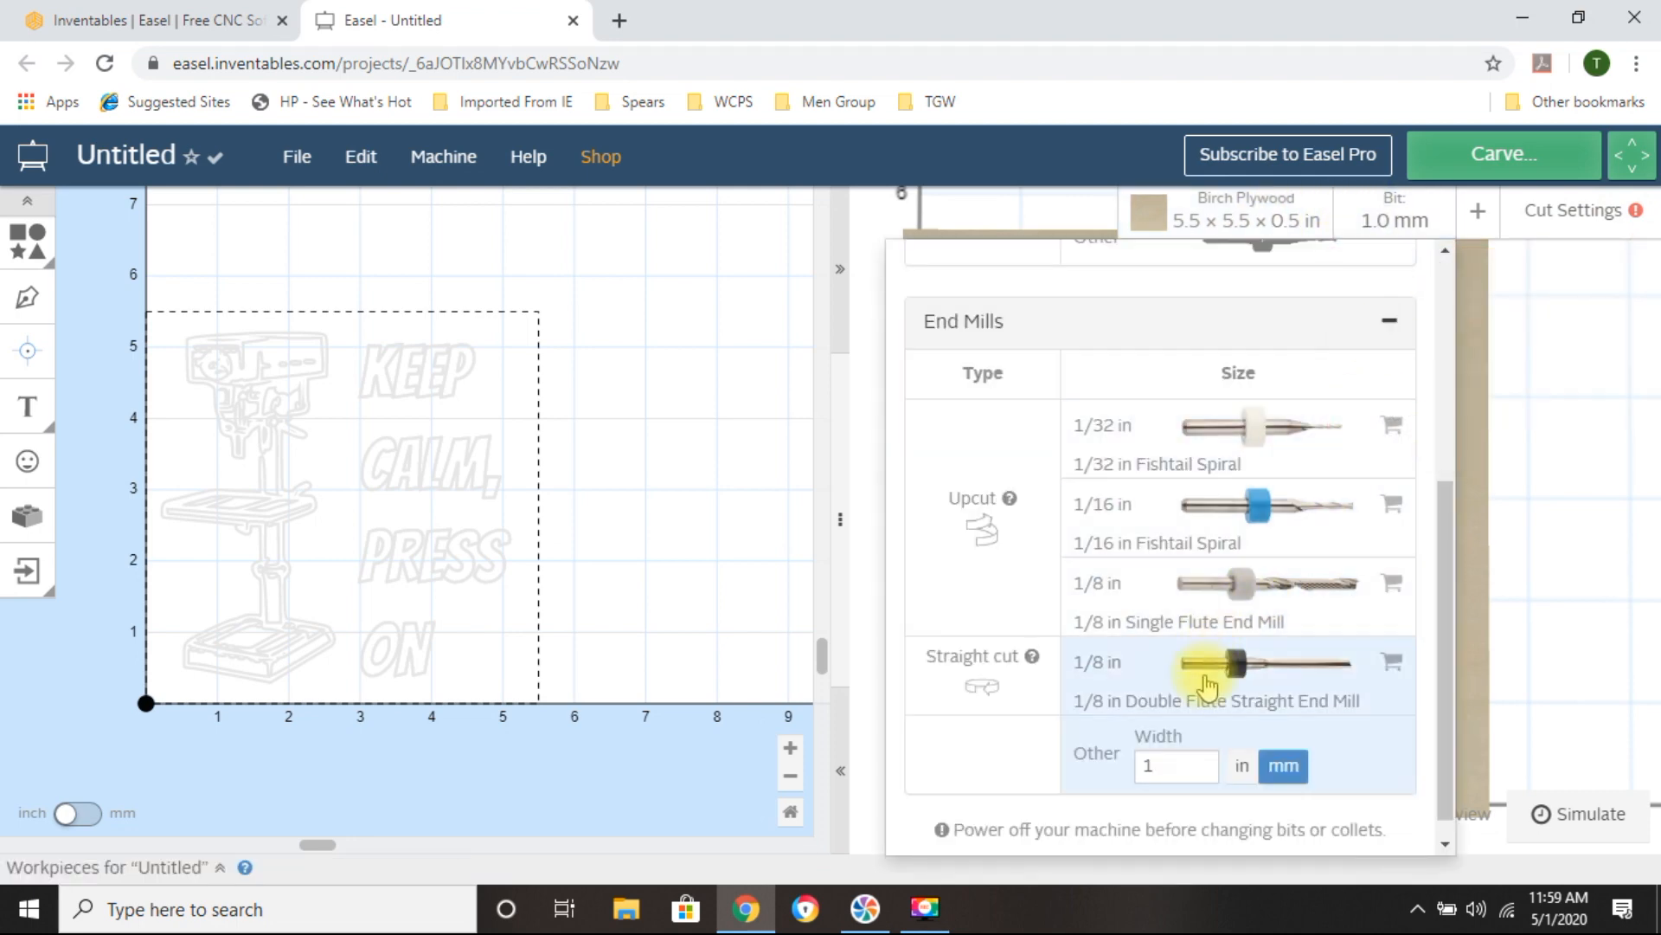
click(1150, 600)
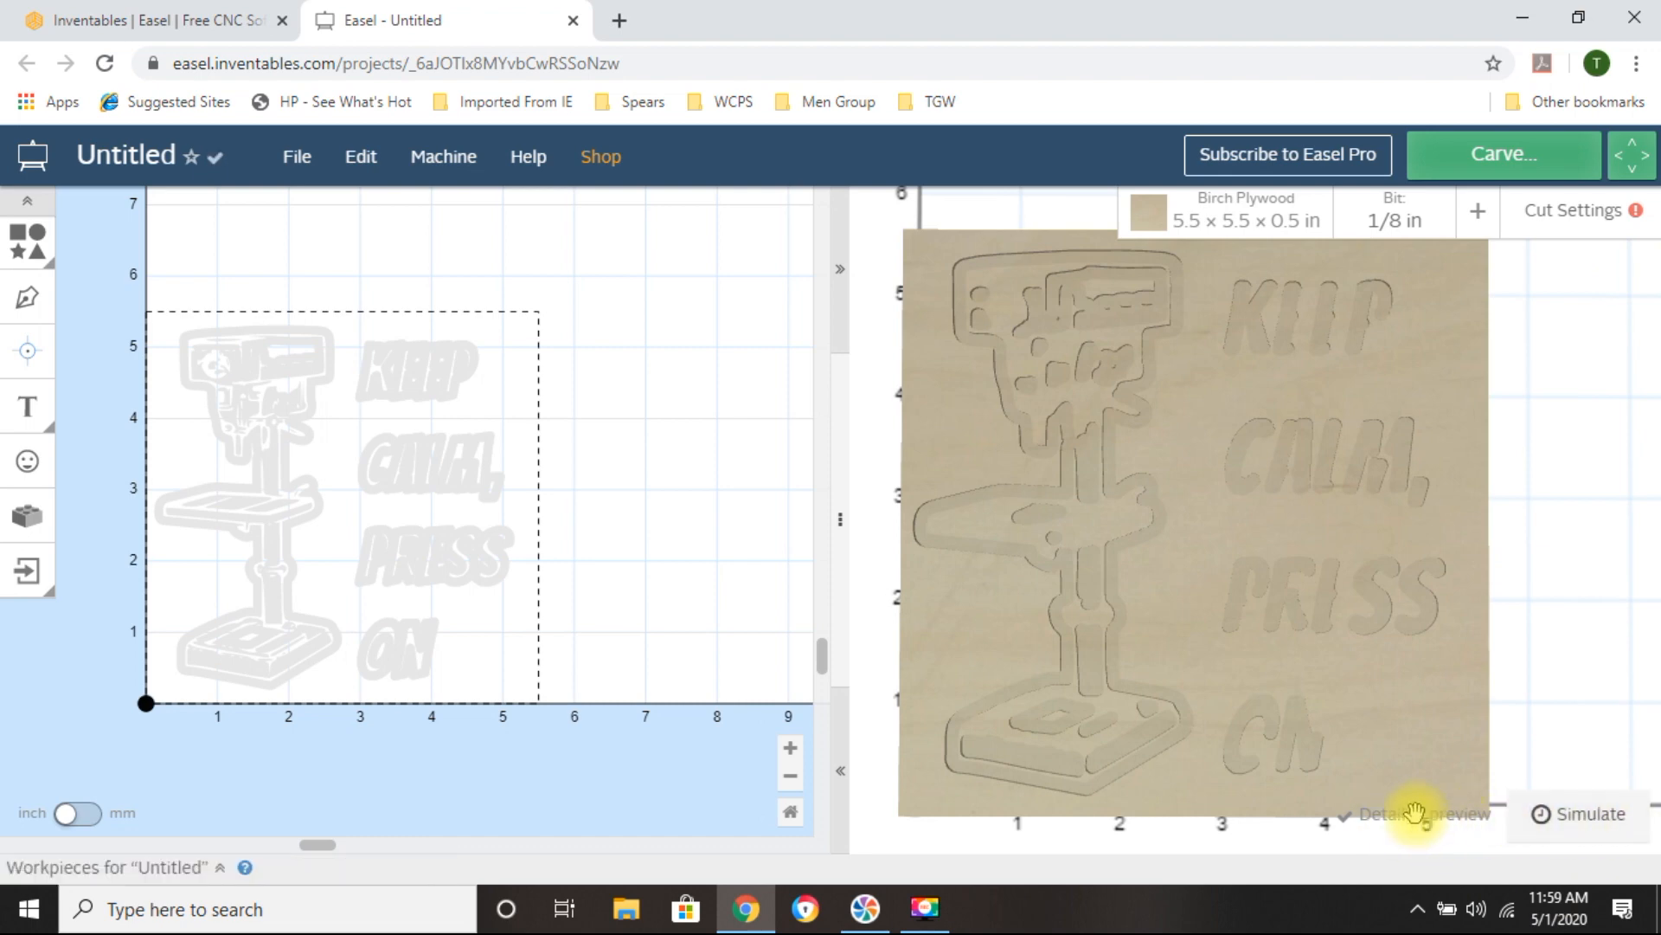
click(1573, 223)
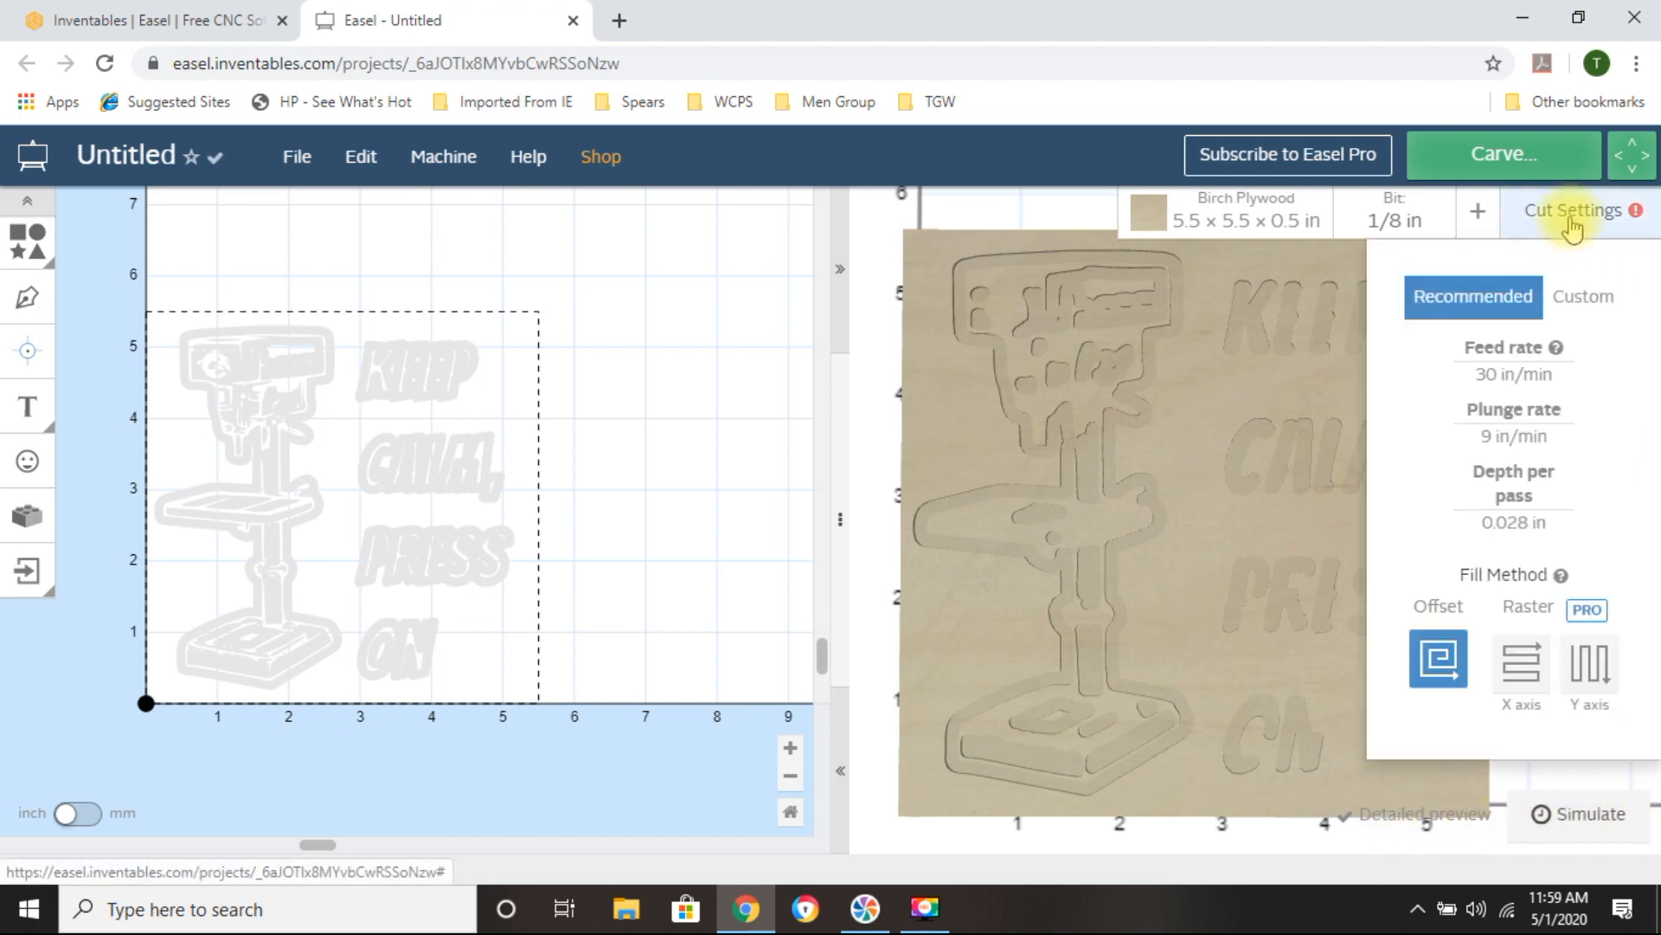
click(1580, 301)
click(1501, 304)
click(1582, 210)
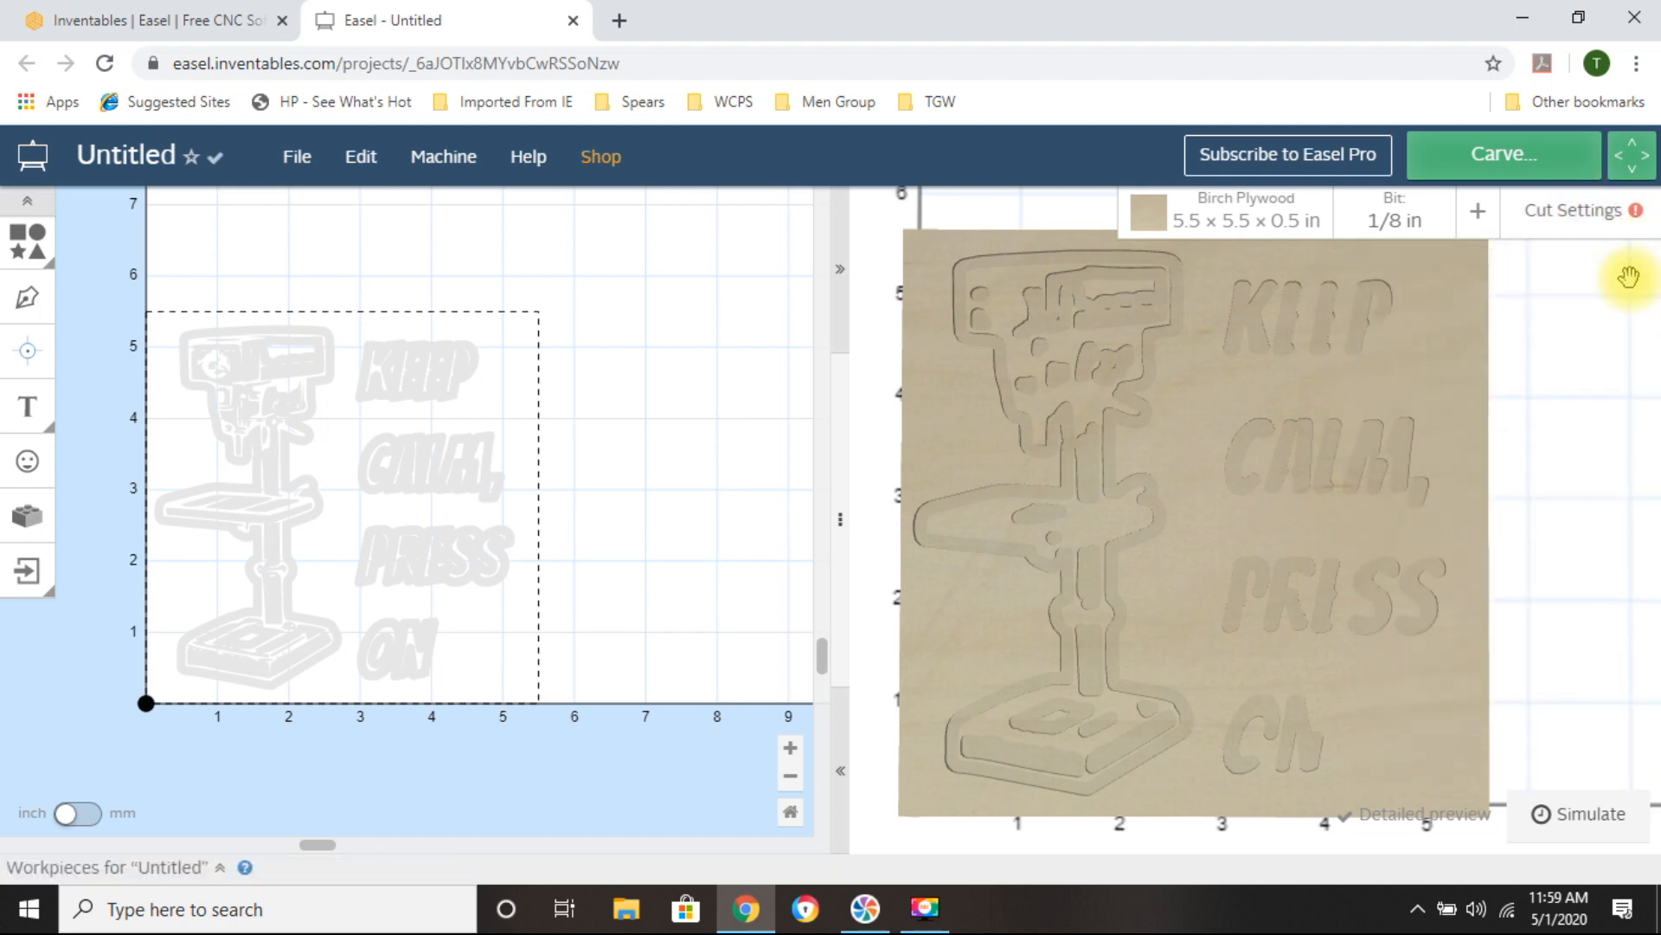
Set the bit to a custom end mill with a width of 1 mm.
click(1394, 220)
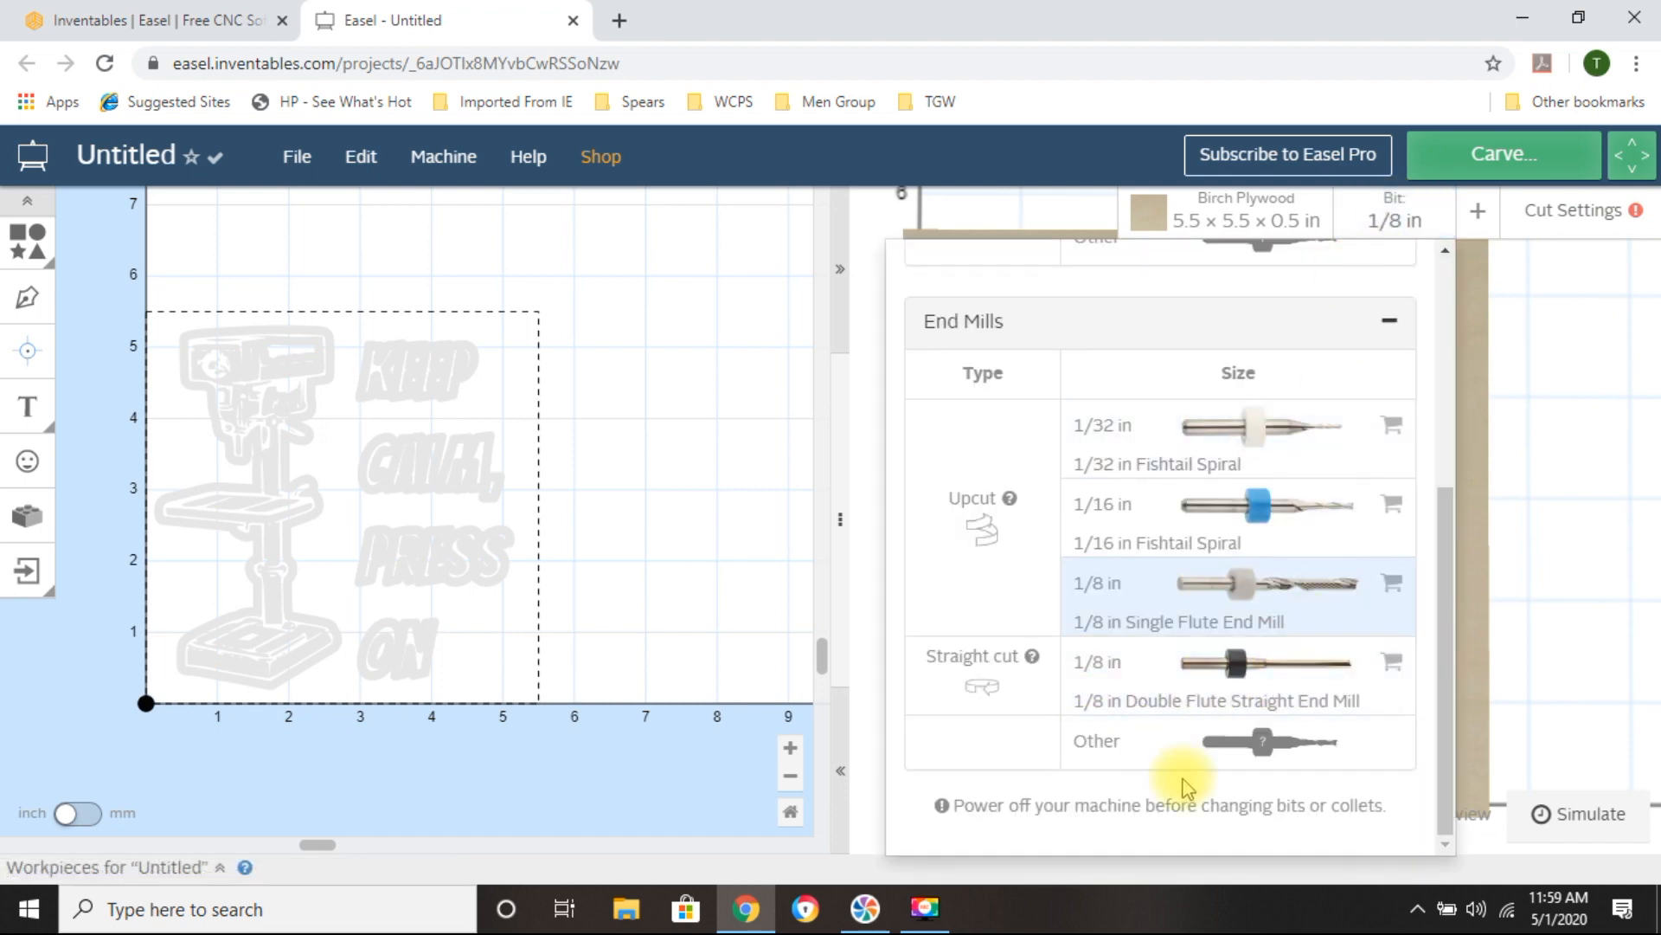
click(1216, 758)
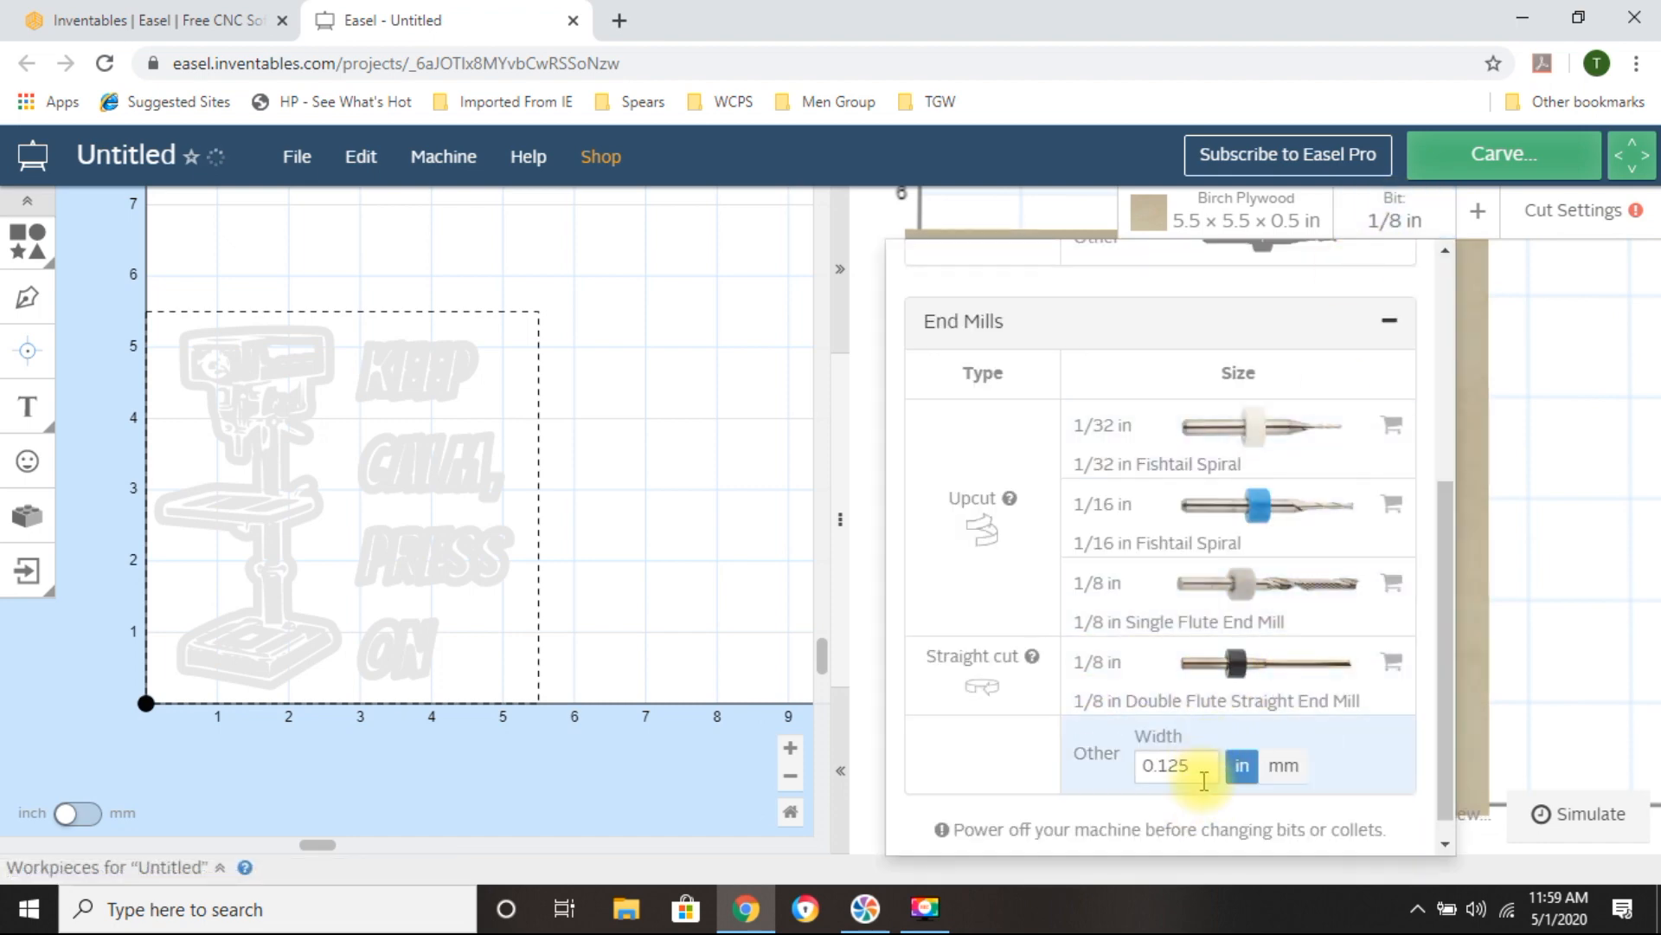
text(1)
click(1283, 766)
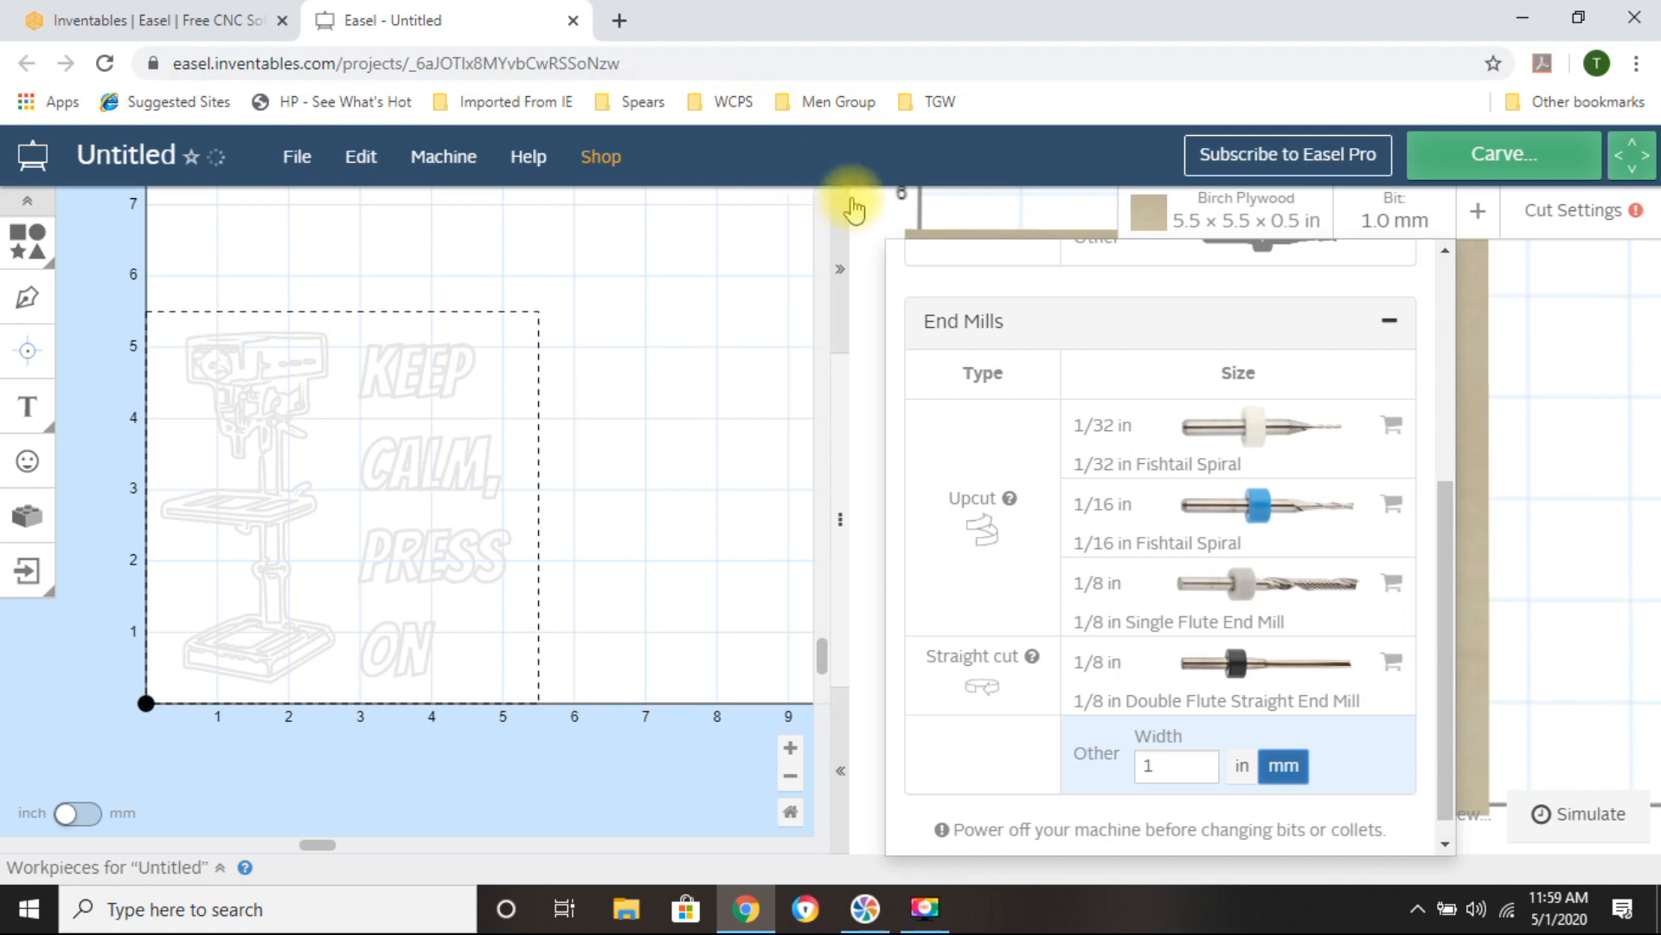
click(878, 222)
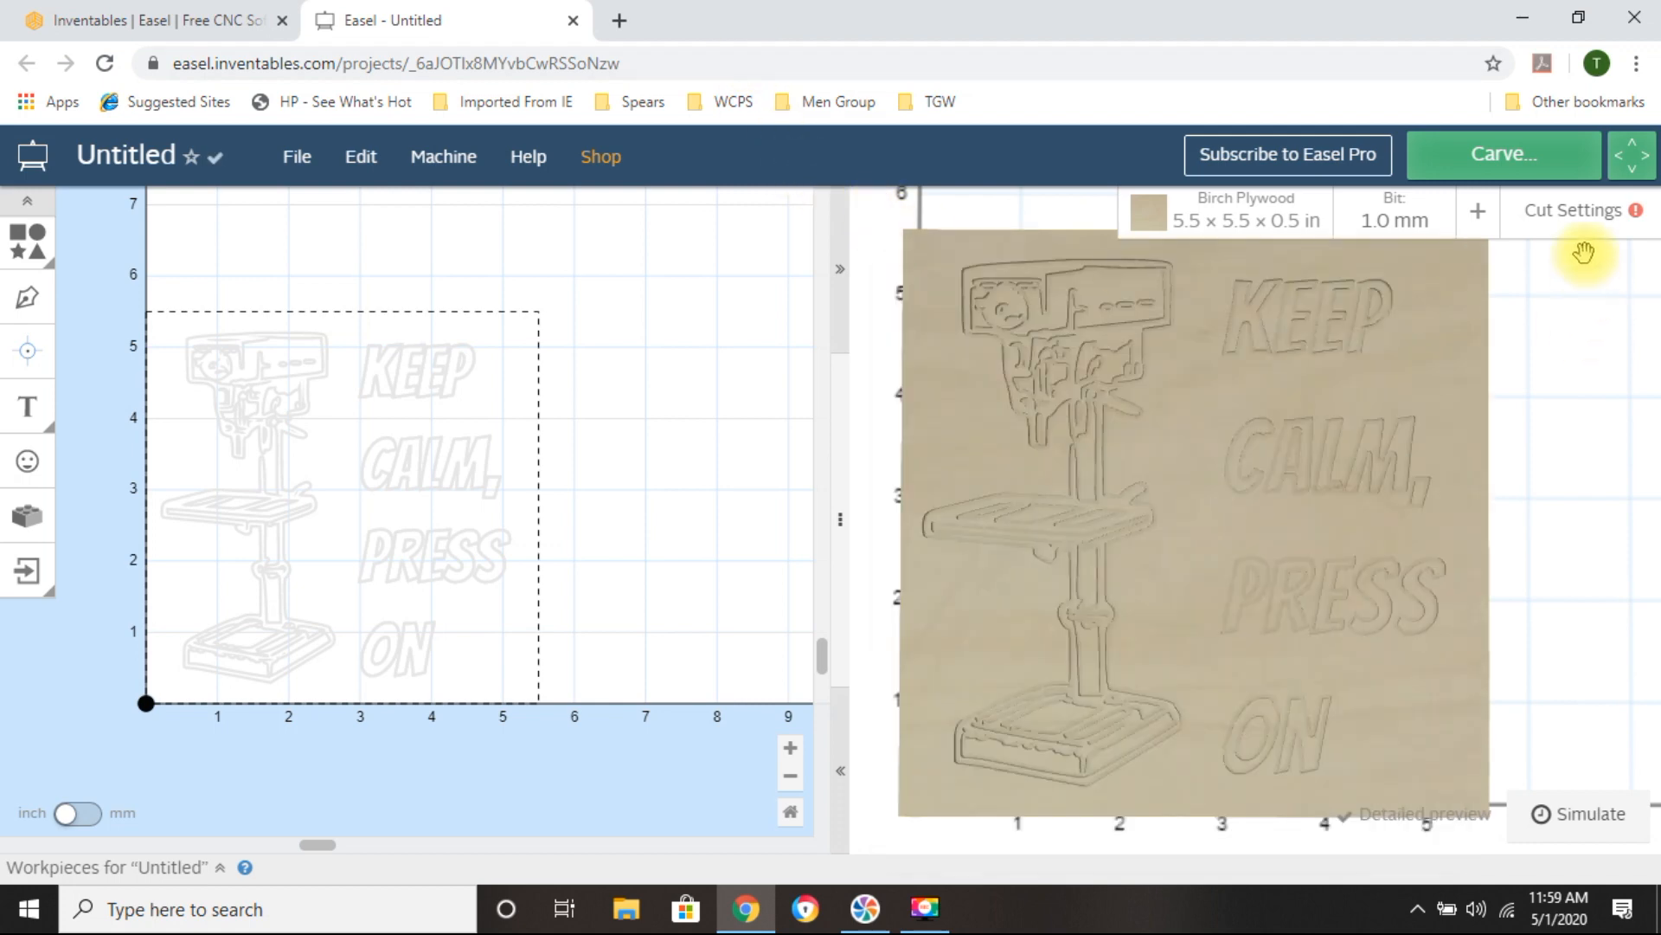
Switch to custom cut settings with a feed rate of 20 in/min and a plunge rate of 4.5 in/min.
click(1580, 216)
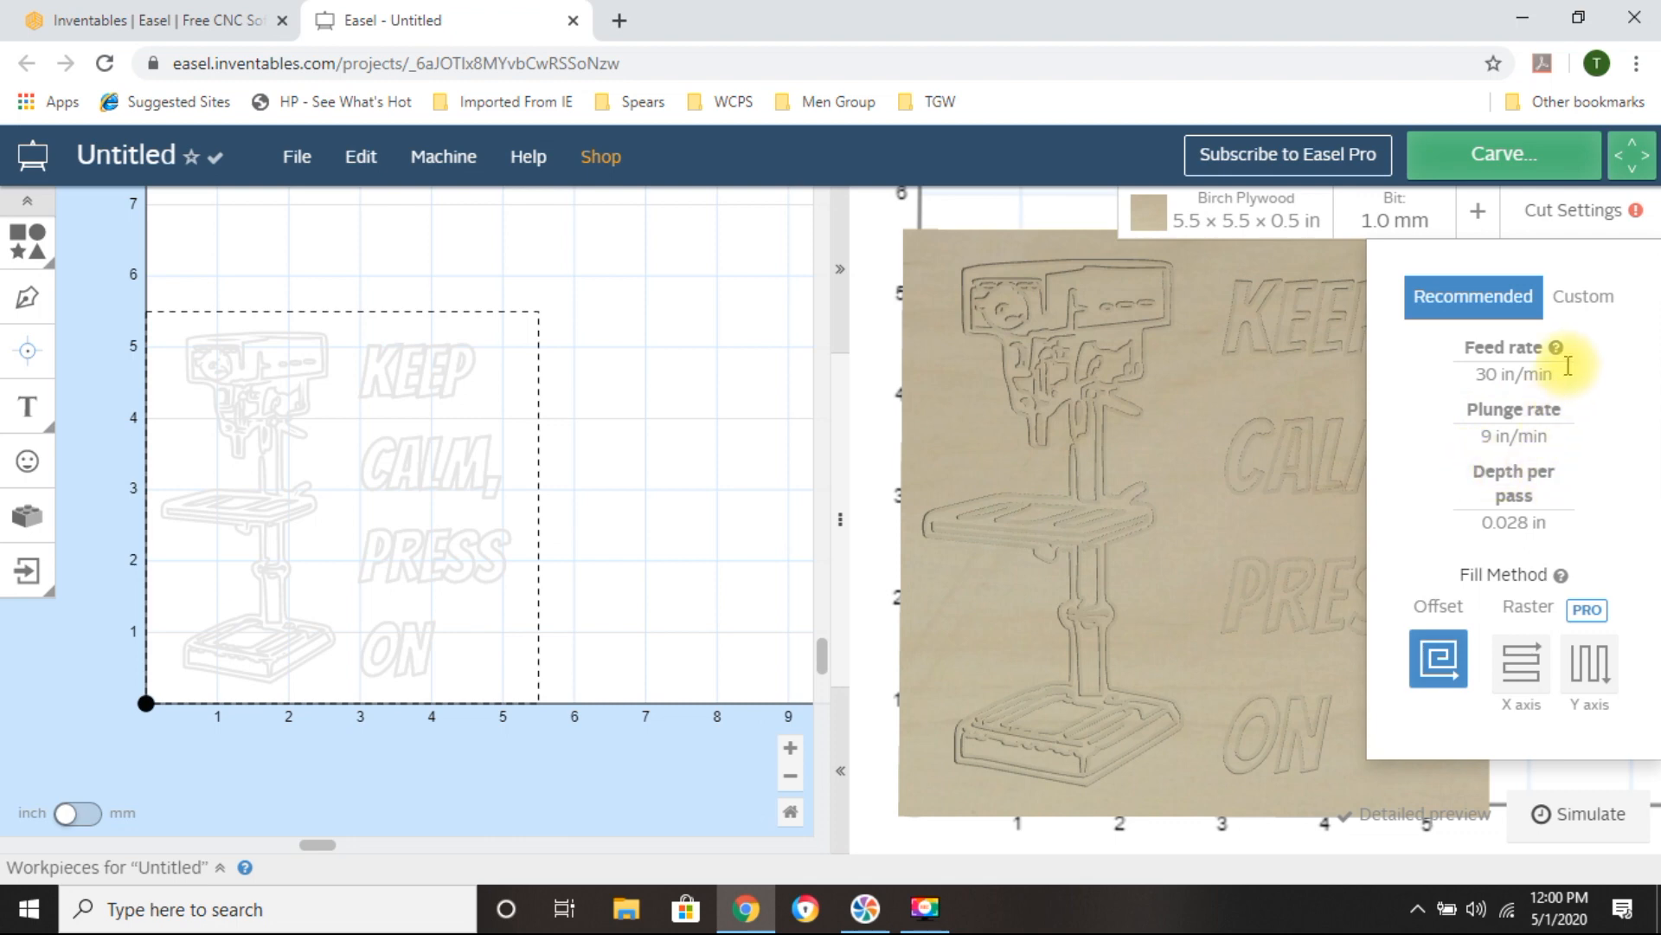
click(1591, 301)
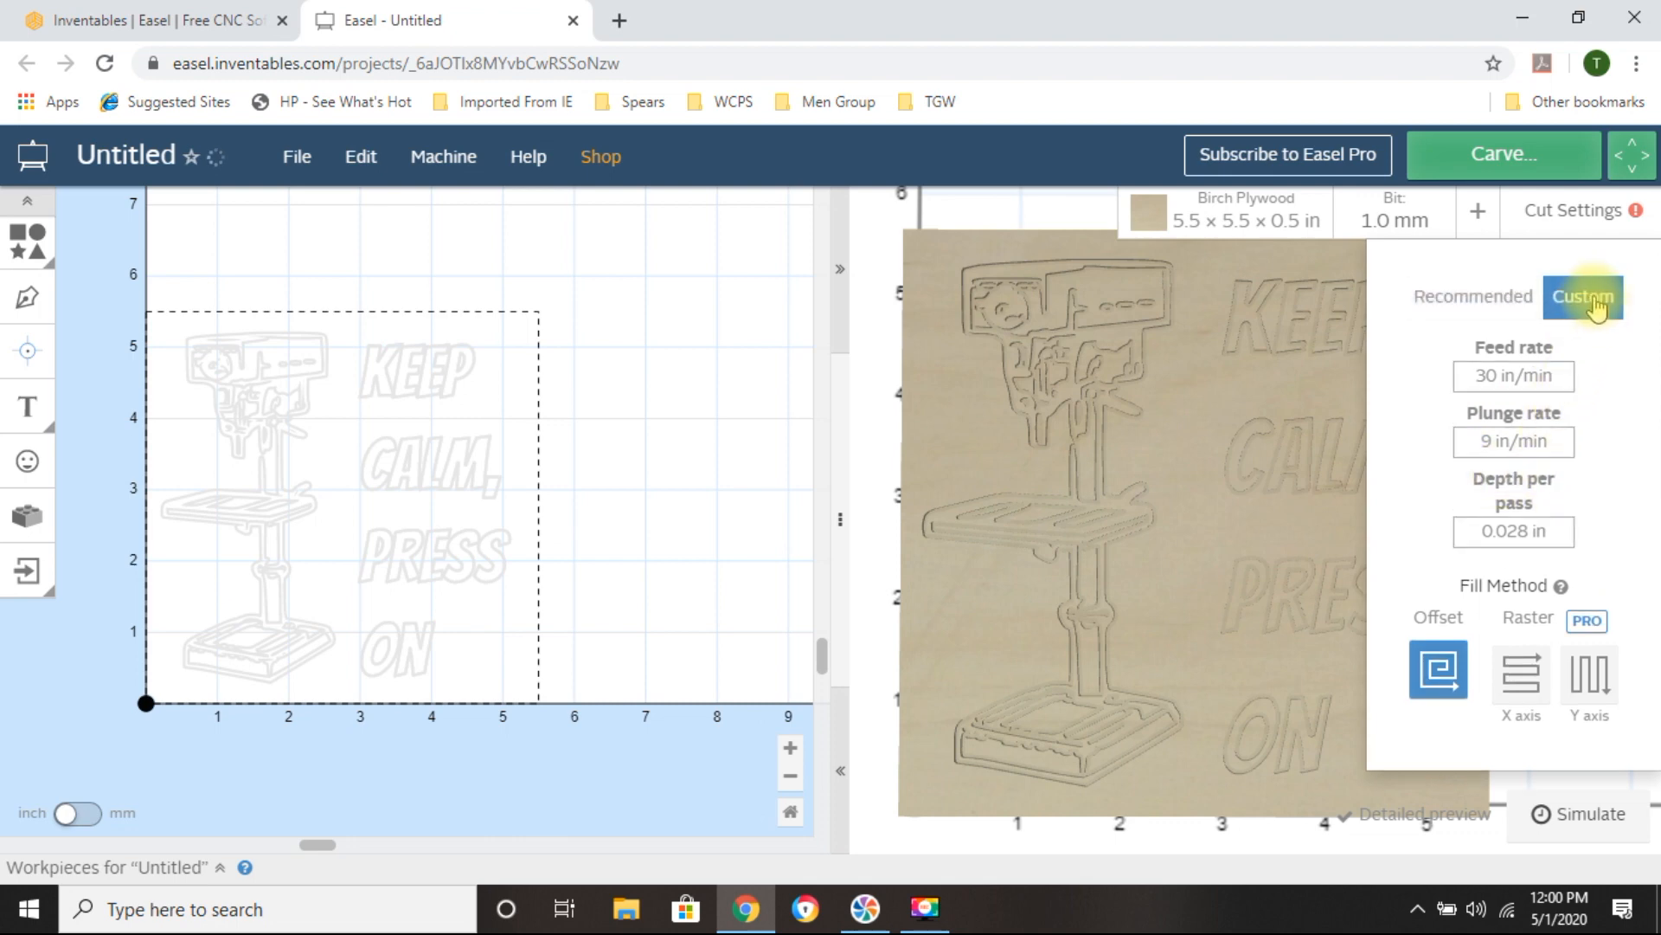
click(1494, 383)
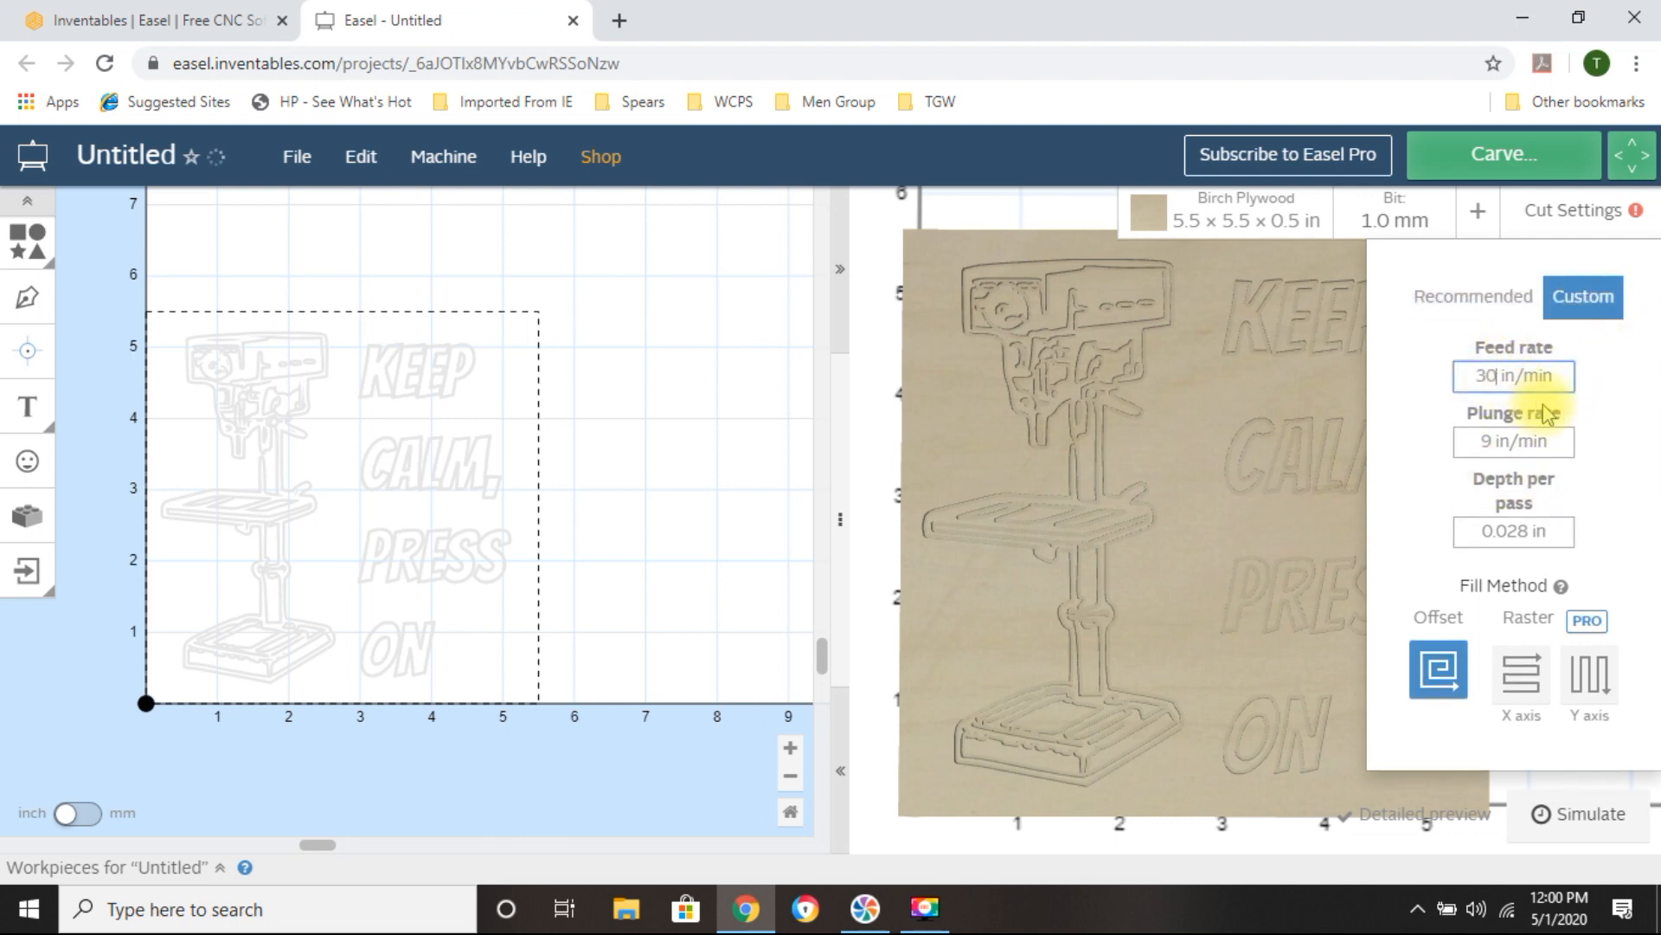
key(BackSpace)
key(BackSpace)
text(20)
click(1490, 441)
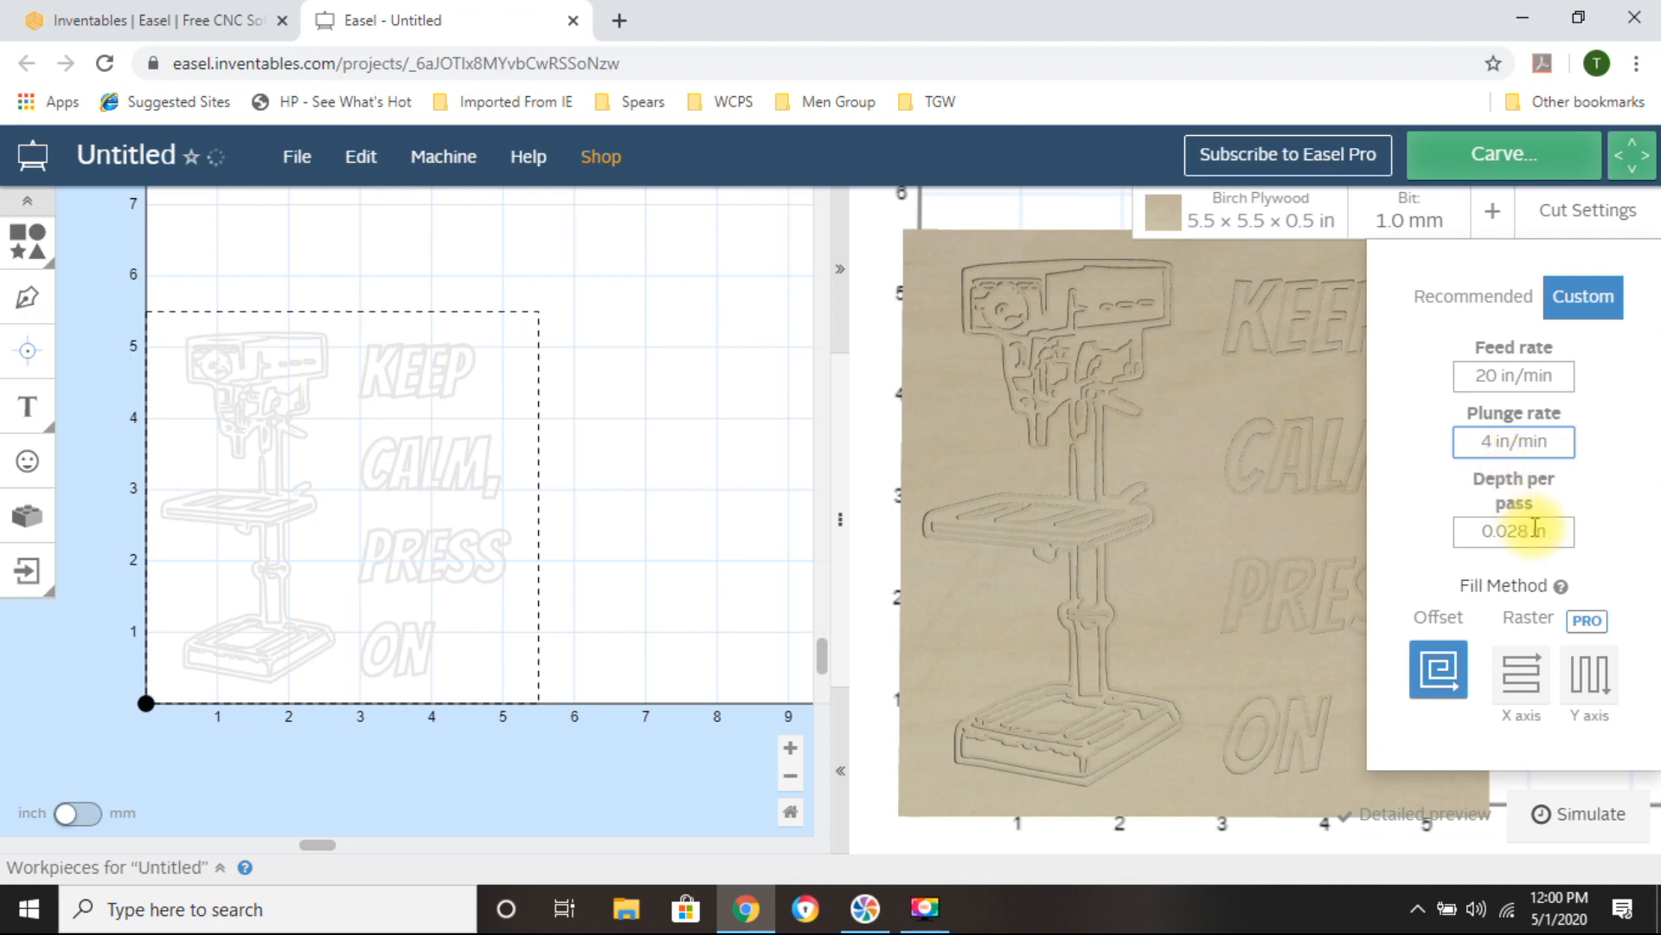
text(.5)
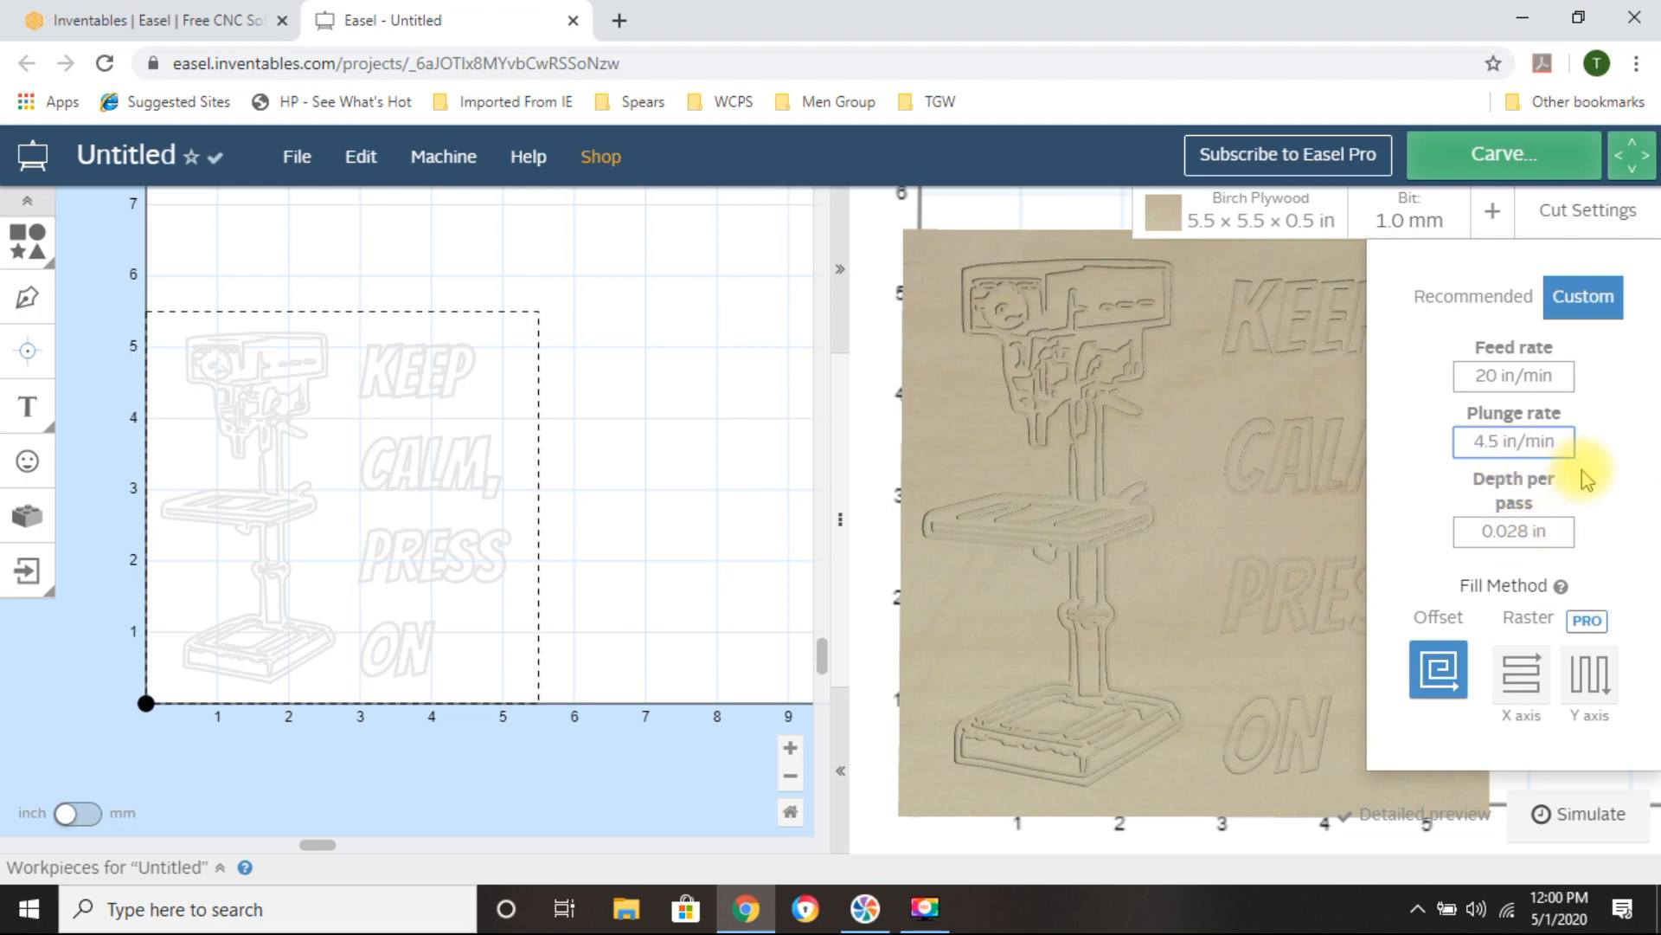
click(1586, 479)
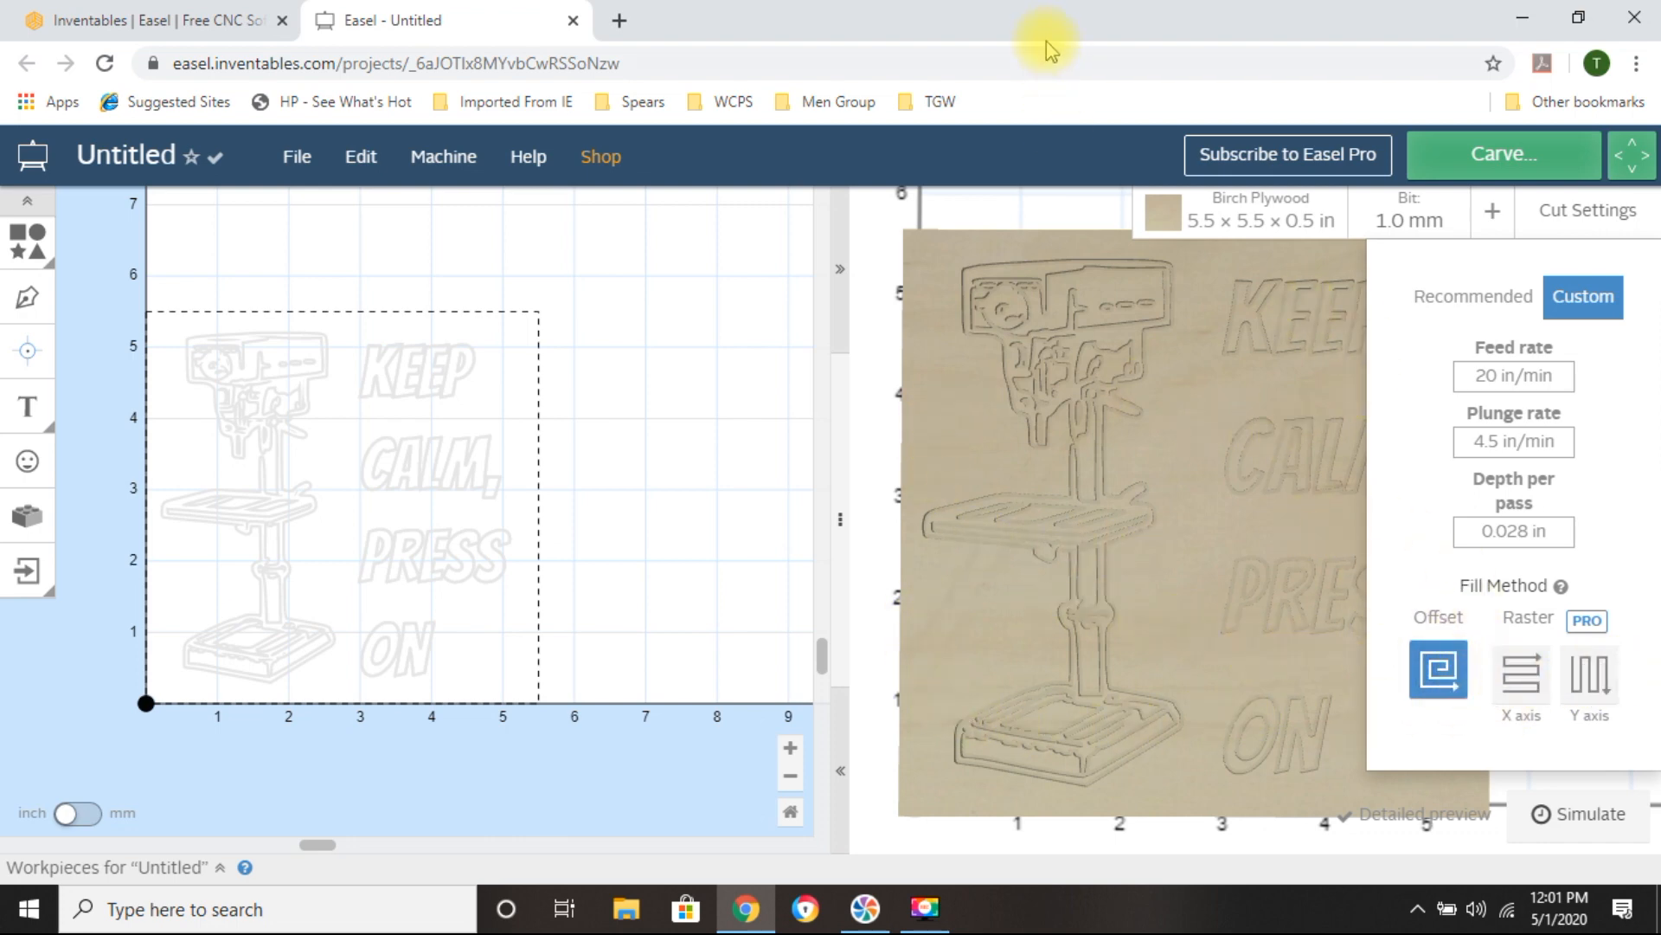
mouse_move(1582, 624)
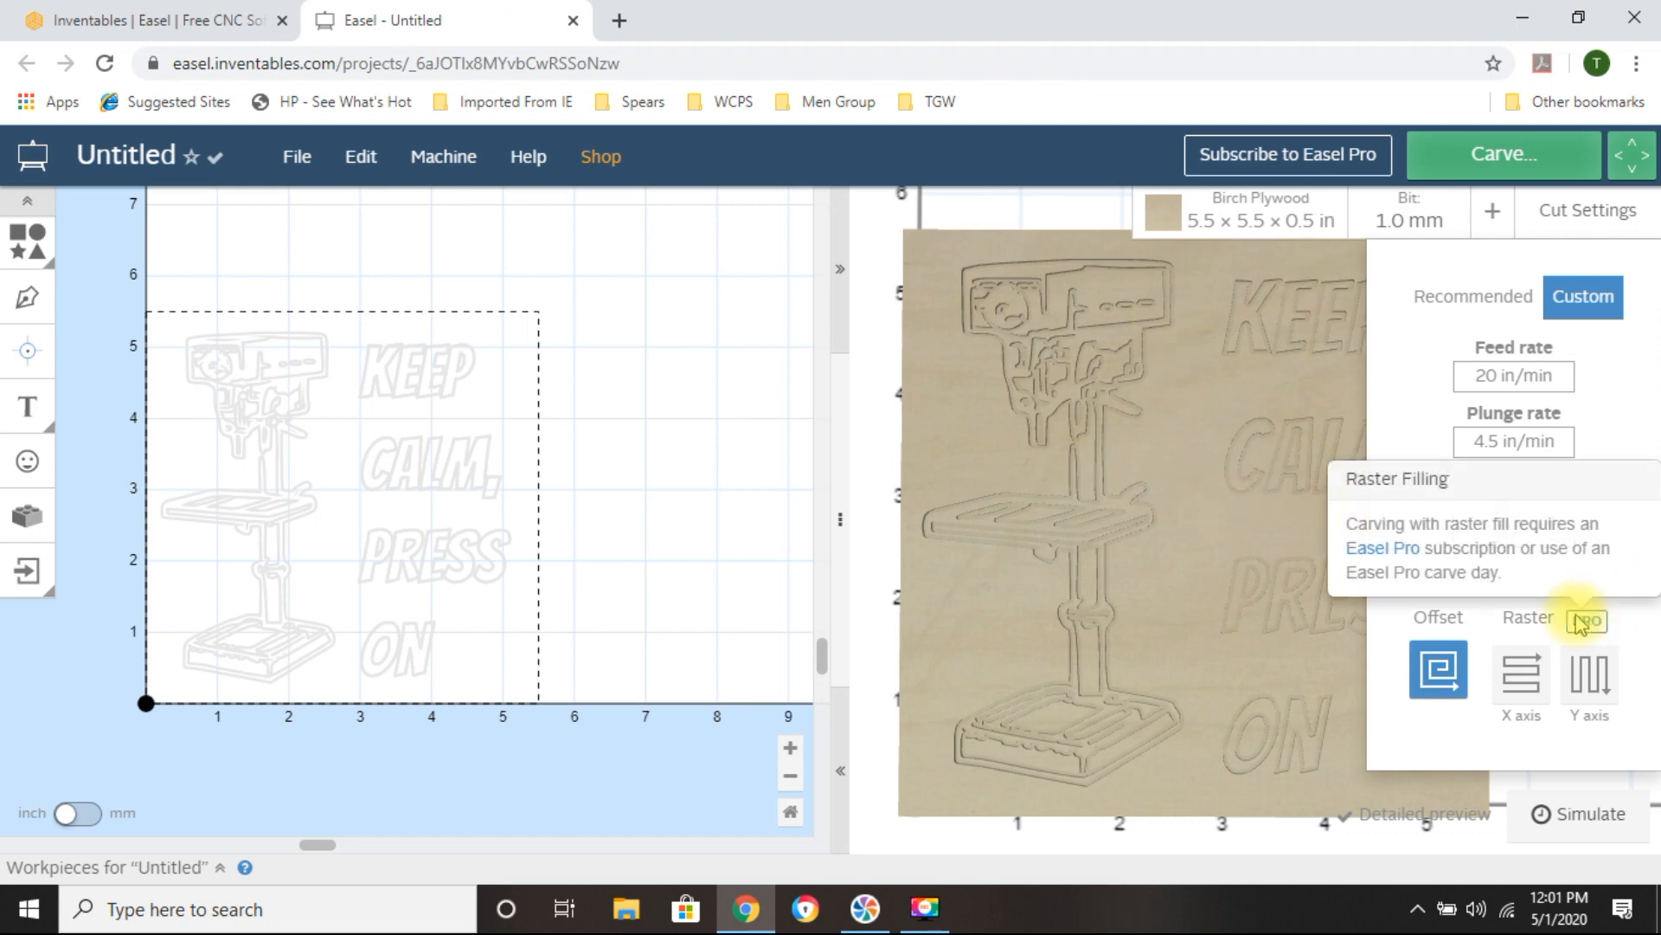
click(961, 210)
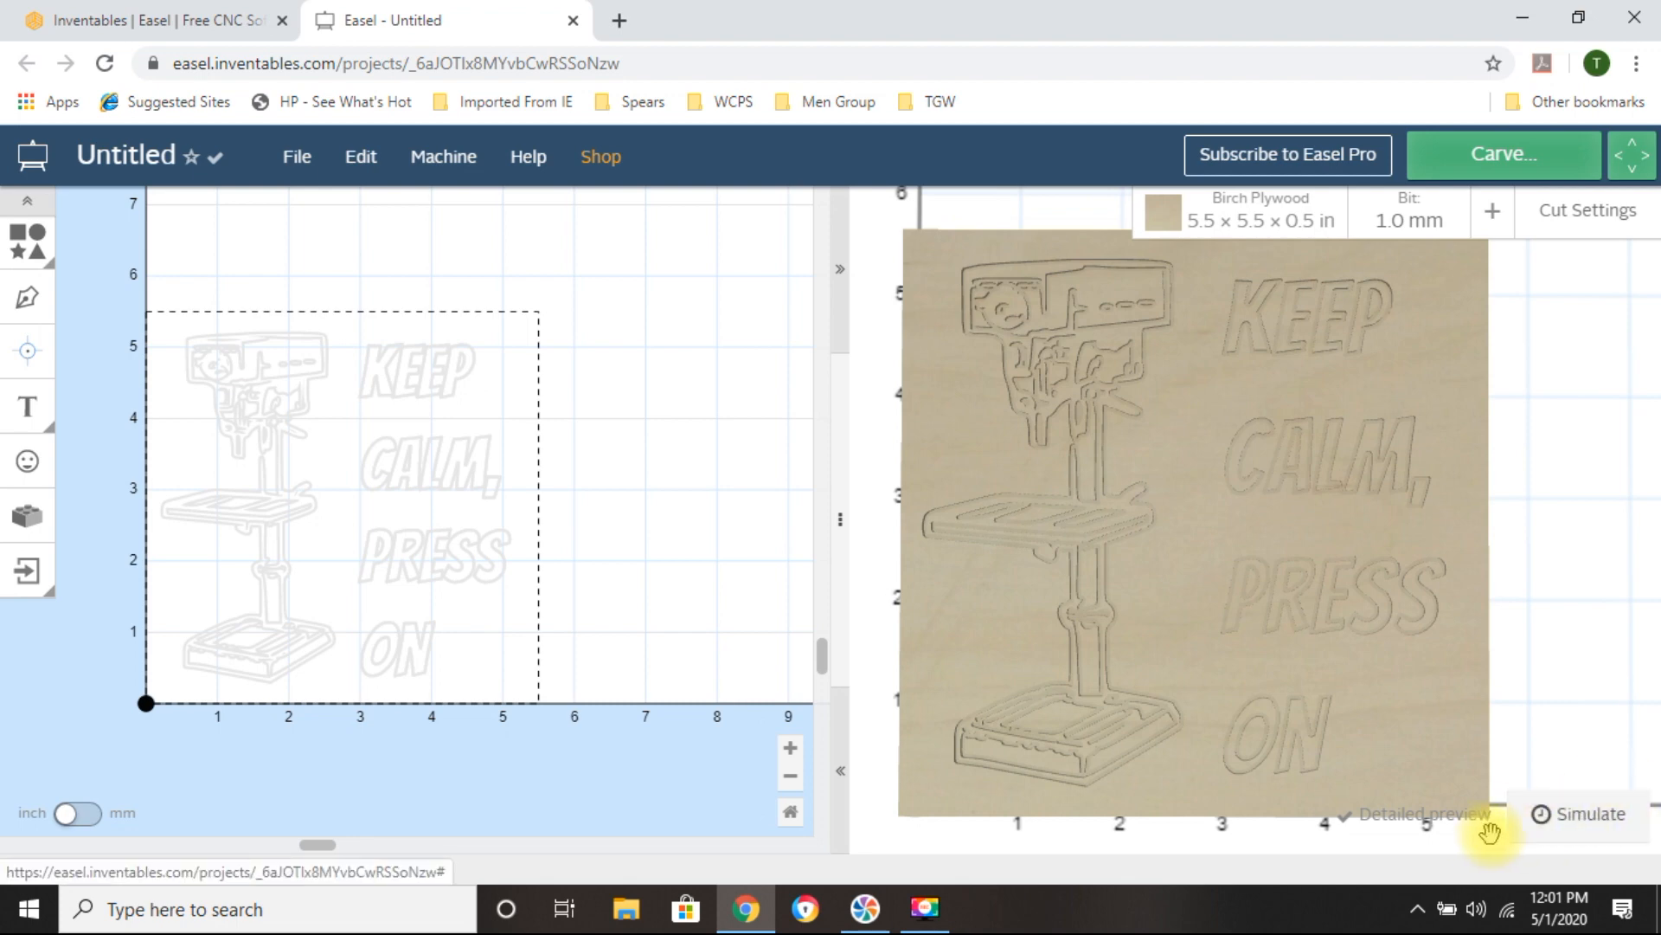
Simulate the carve toolpaths and speed the playback up to 8x.
click(1592, 816)
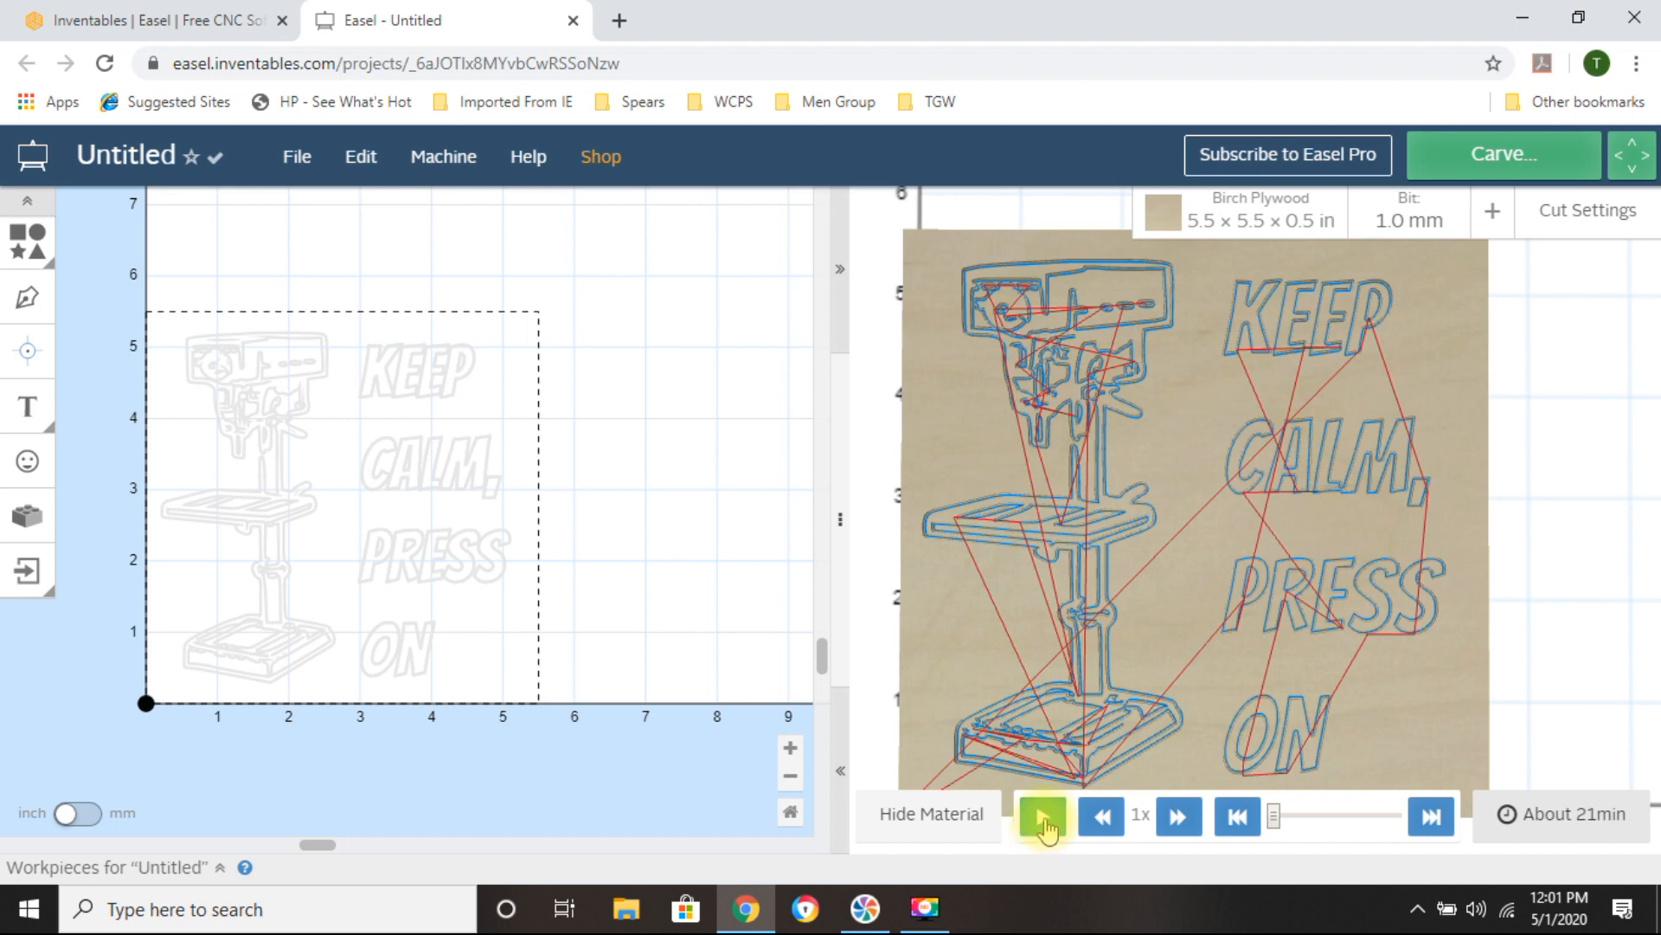
click(1044, 822)
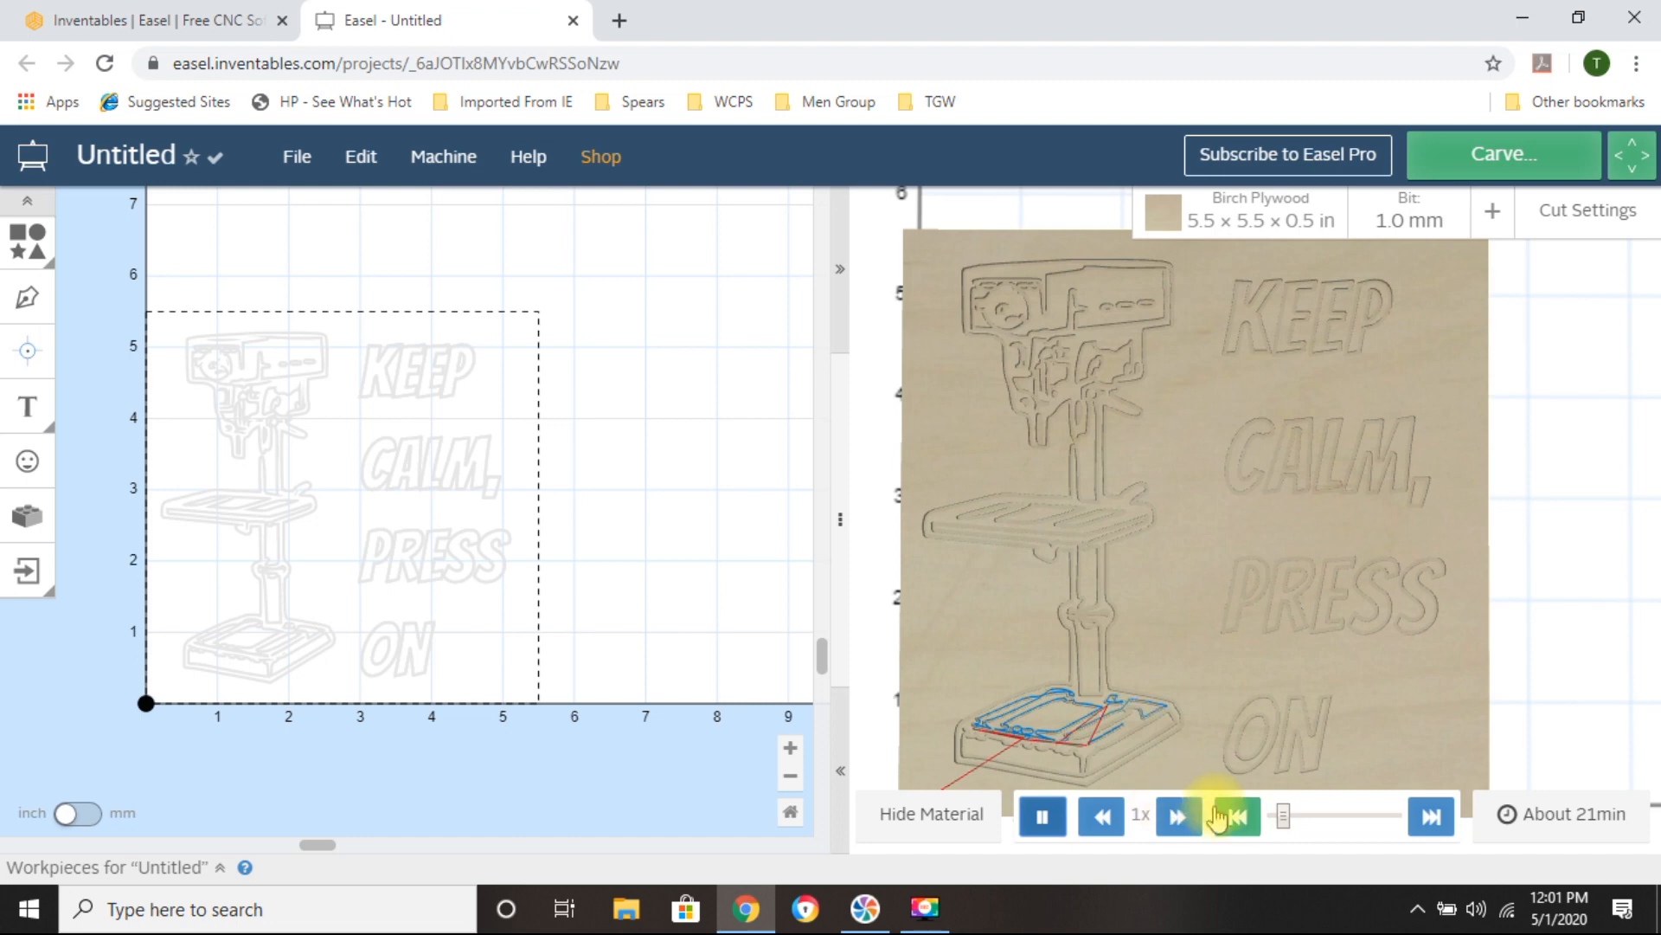
click(1179, 816)
click(1179, 818)
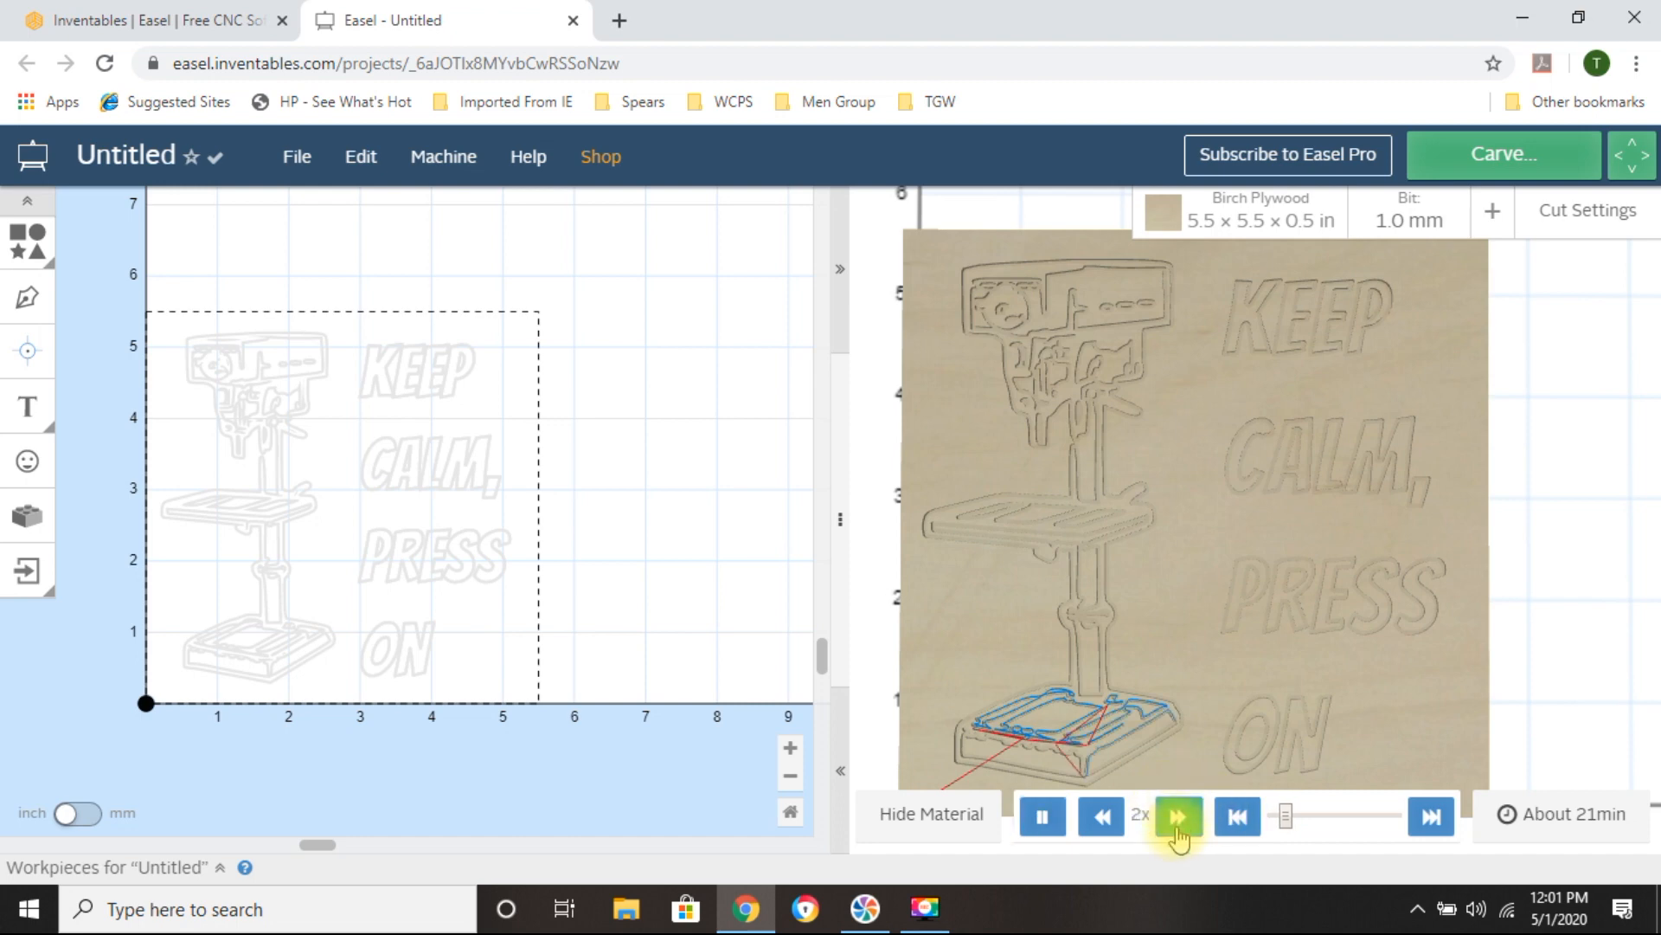
click(1180, 817)
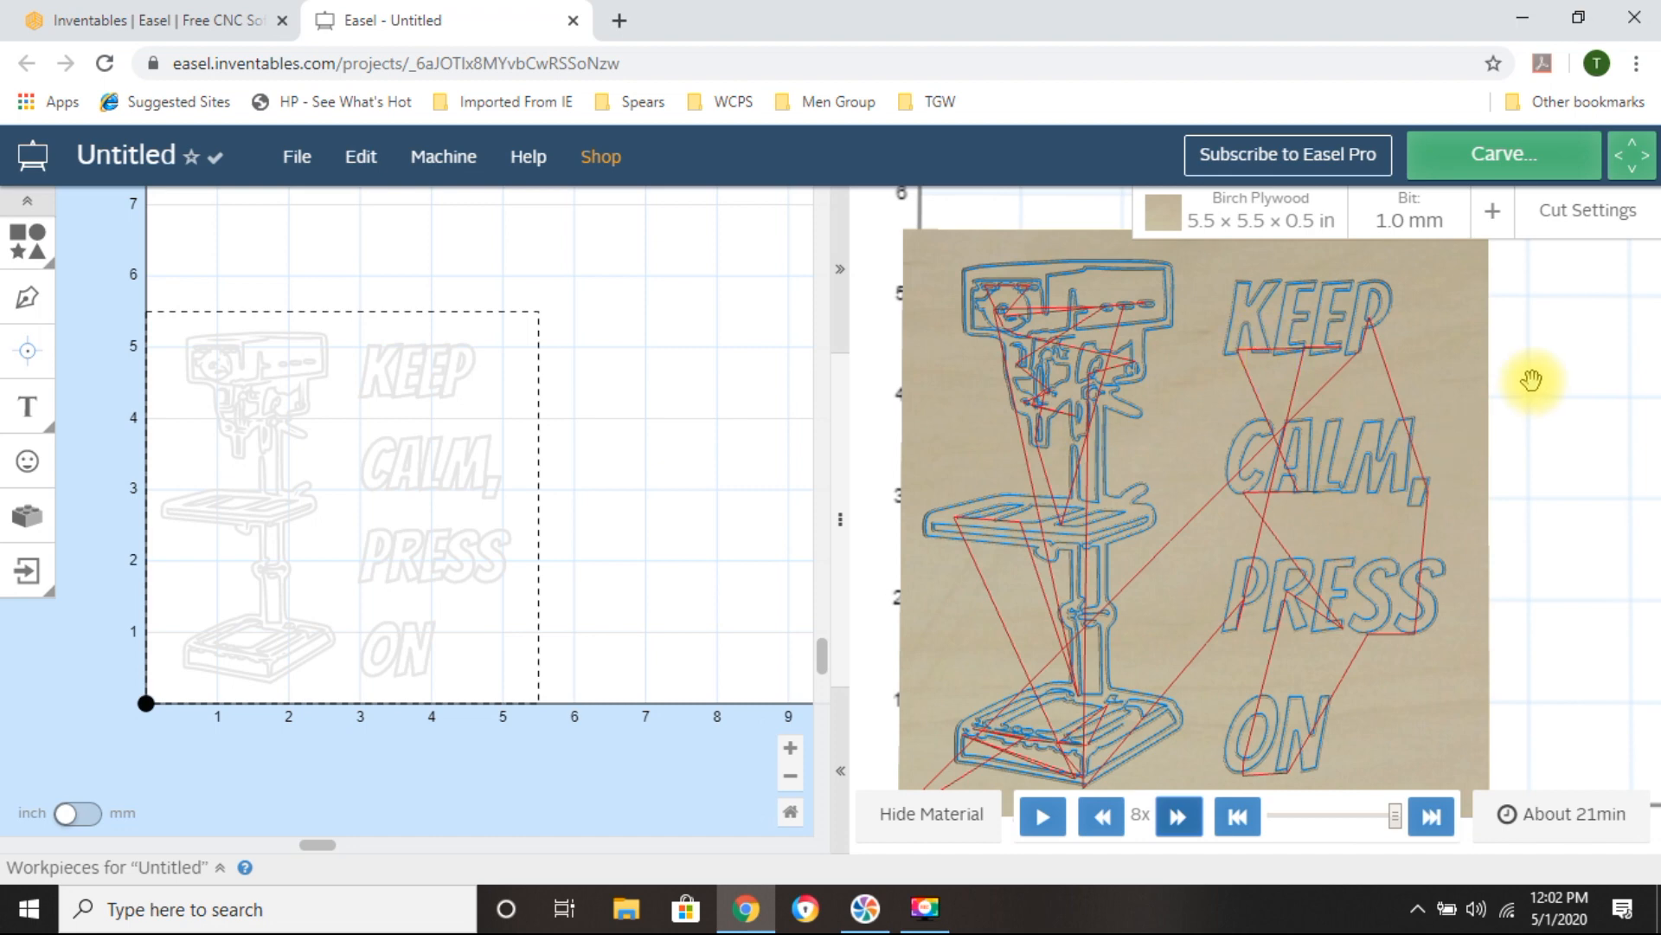
Start the carve setup and confirm the 0.500 in birch plywood, the secured material and the 1.0 mm bit.
click(1504, 156)
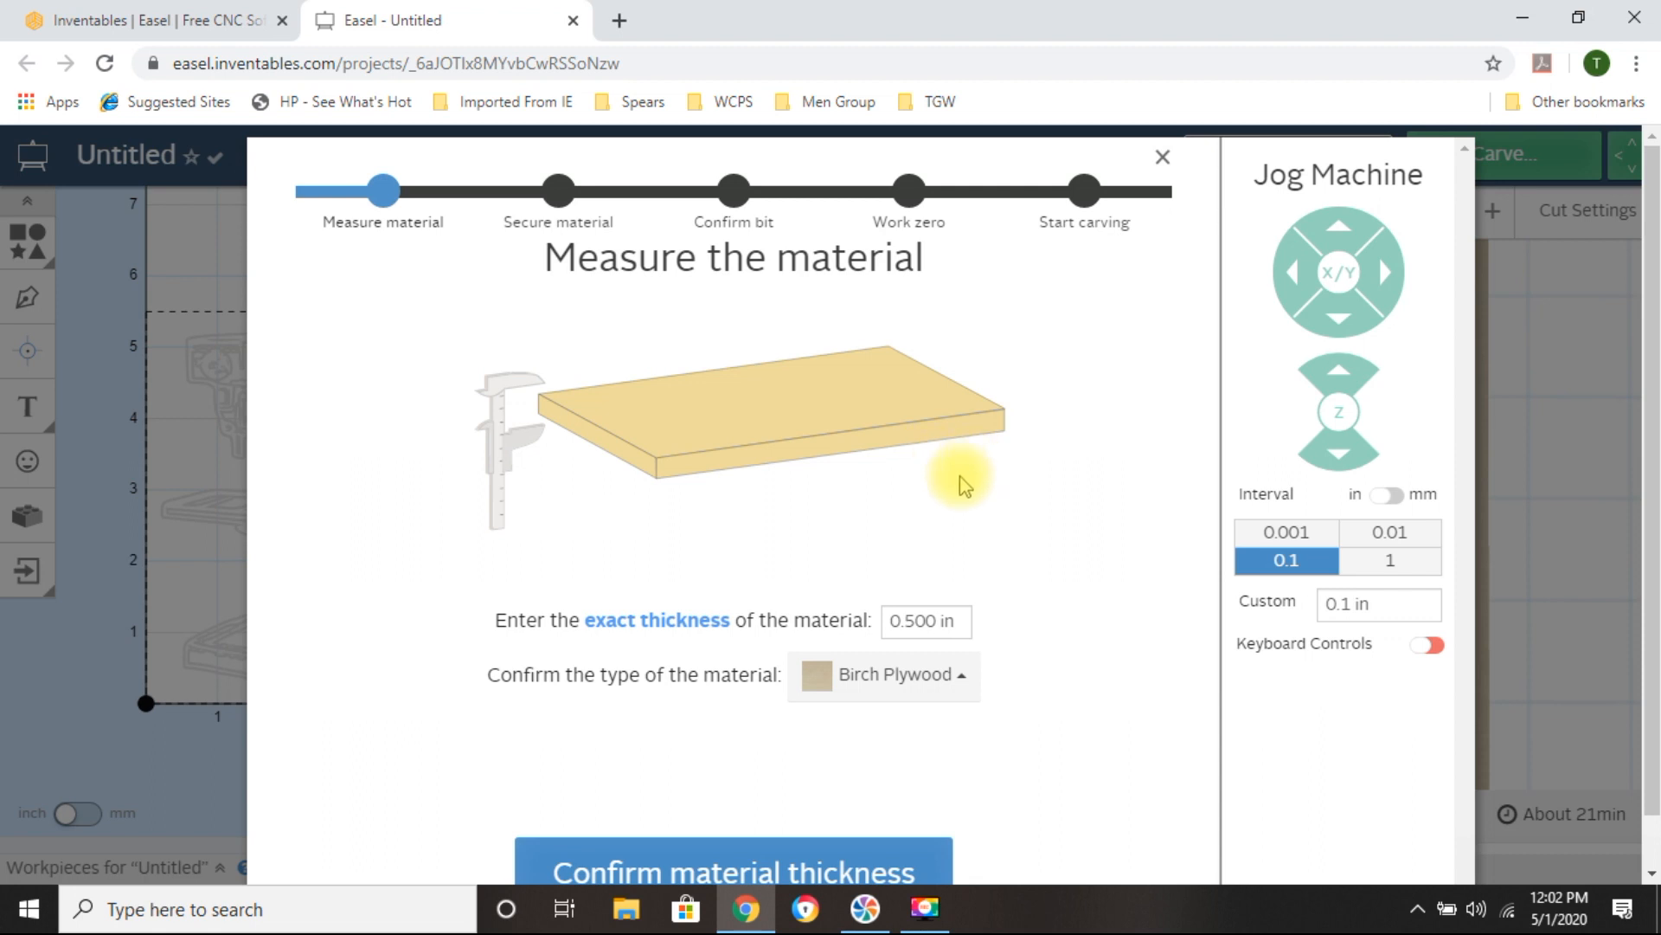
scroll(964, 485, down, 1)
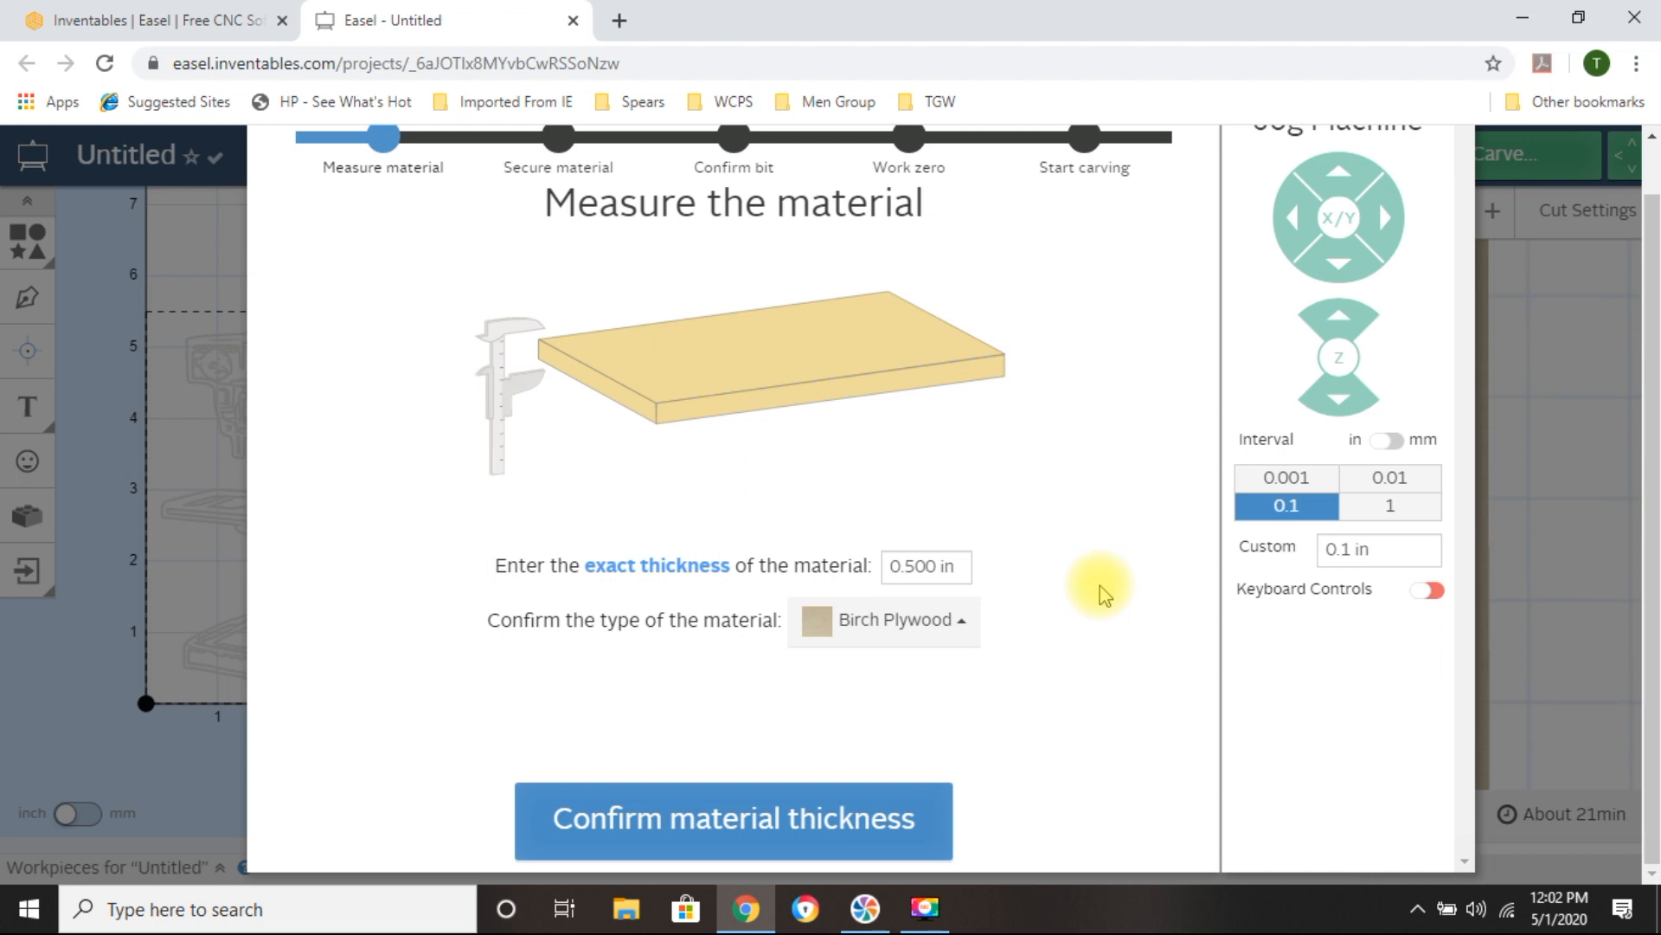
click(785, 832)
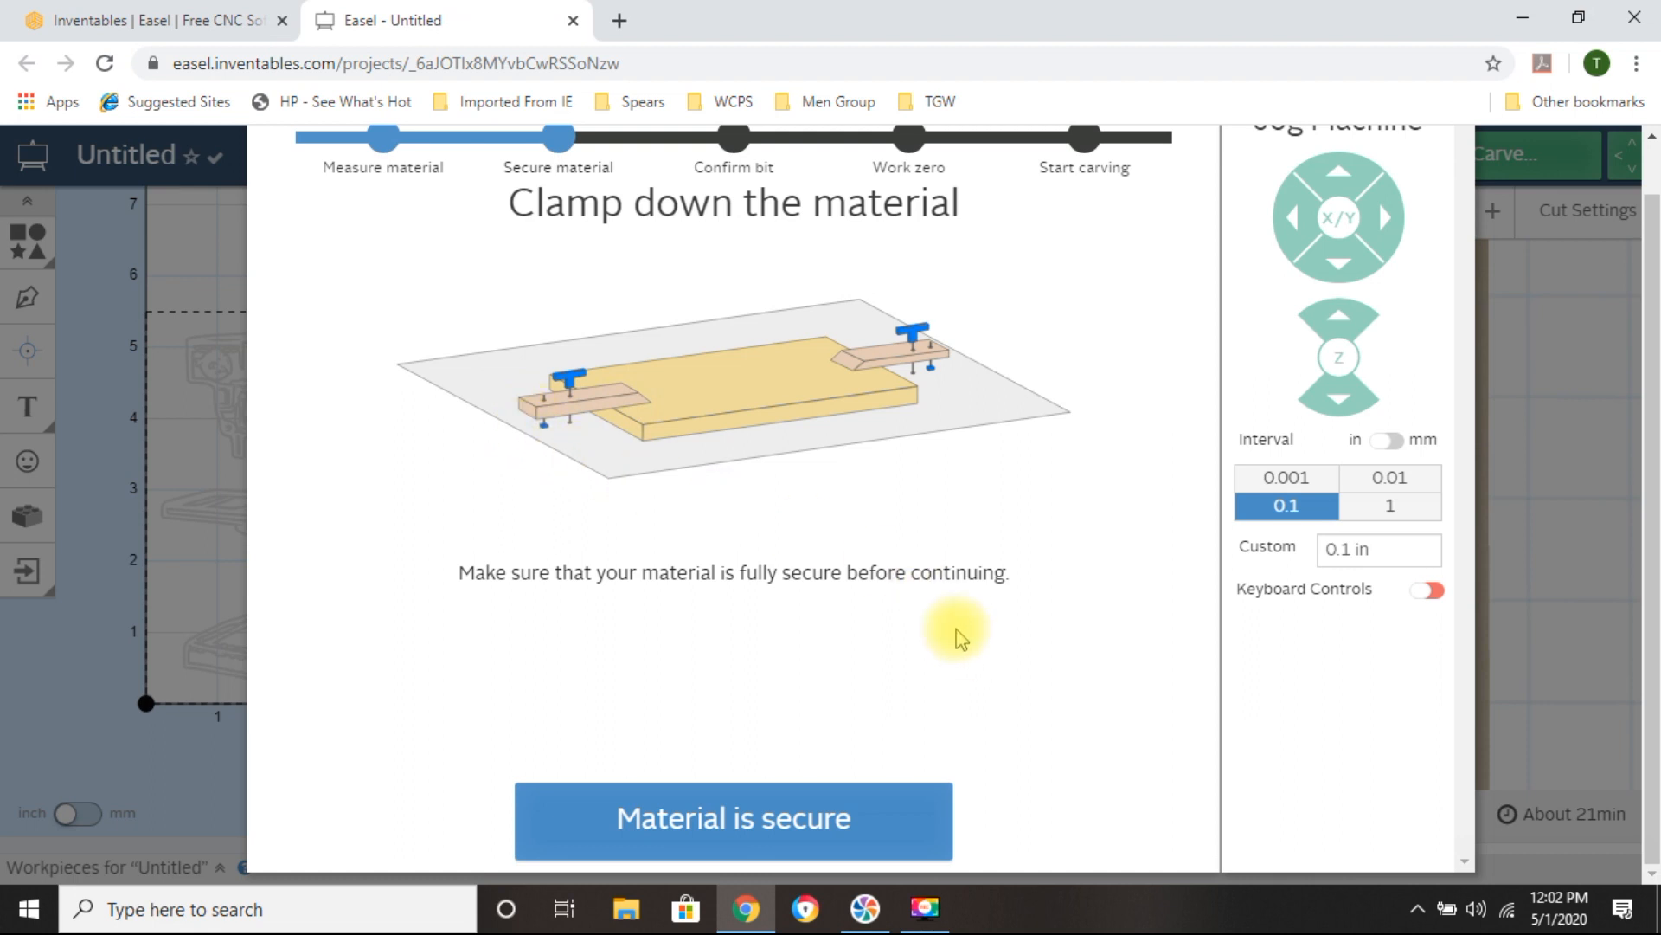
click(697, 815)
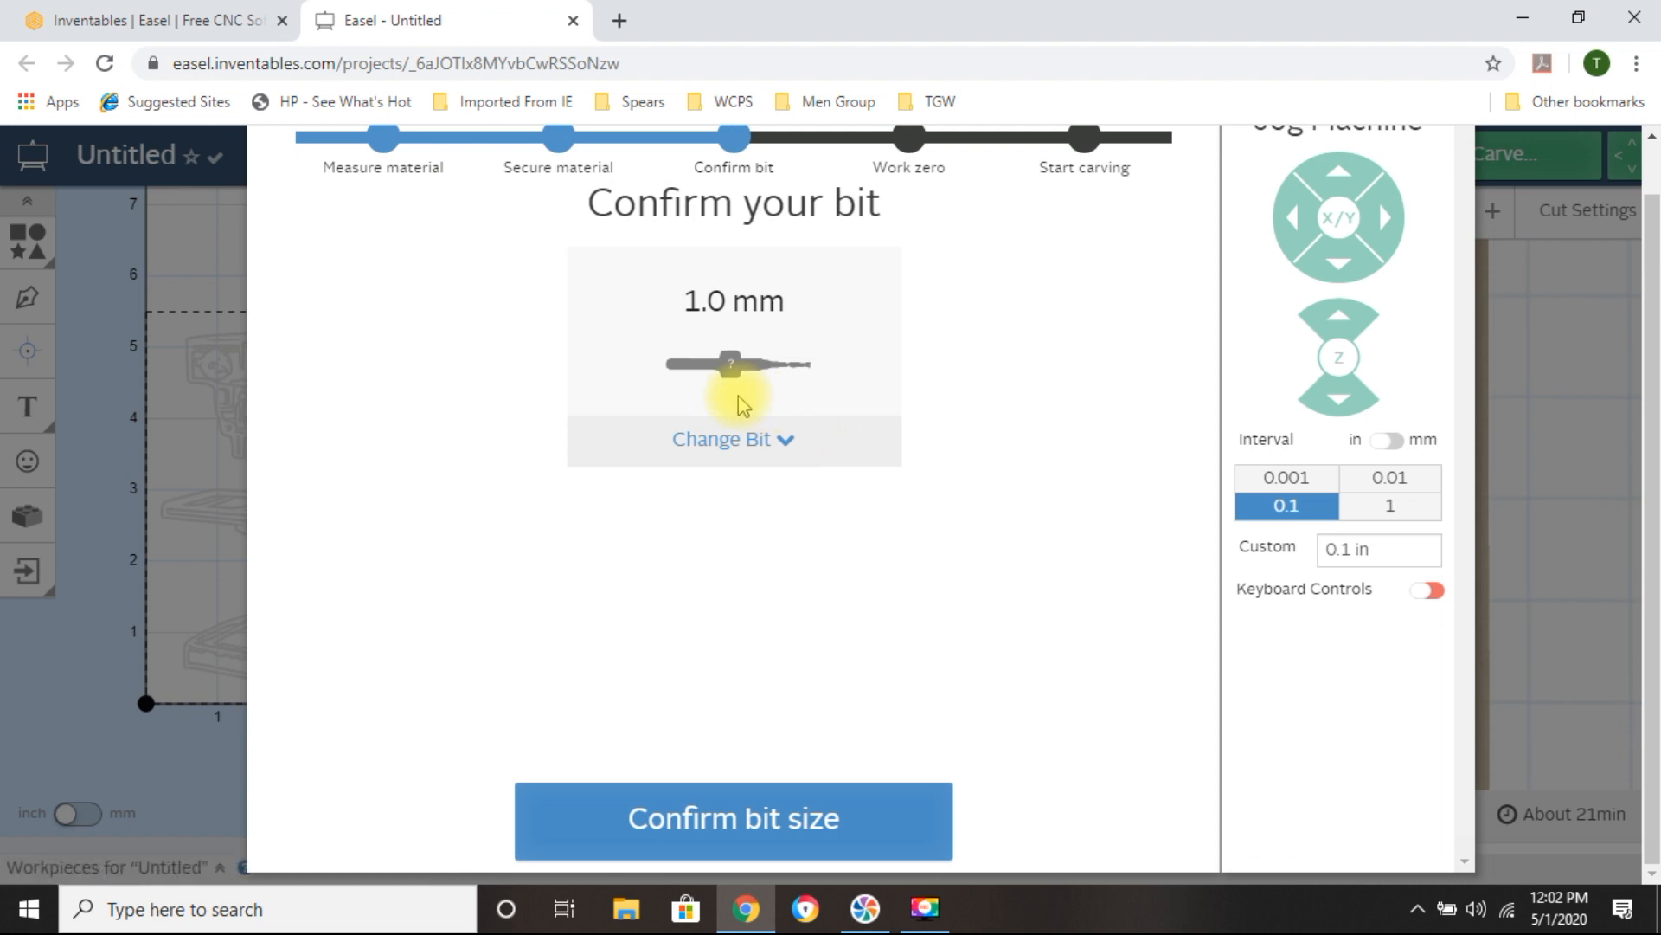
click(749, 830)
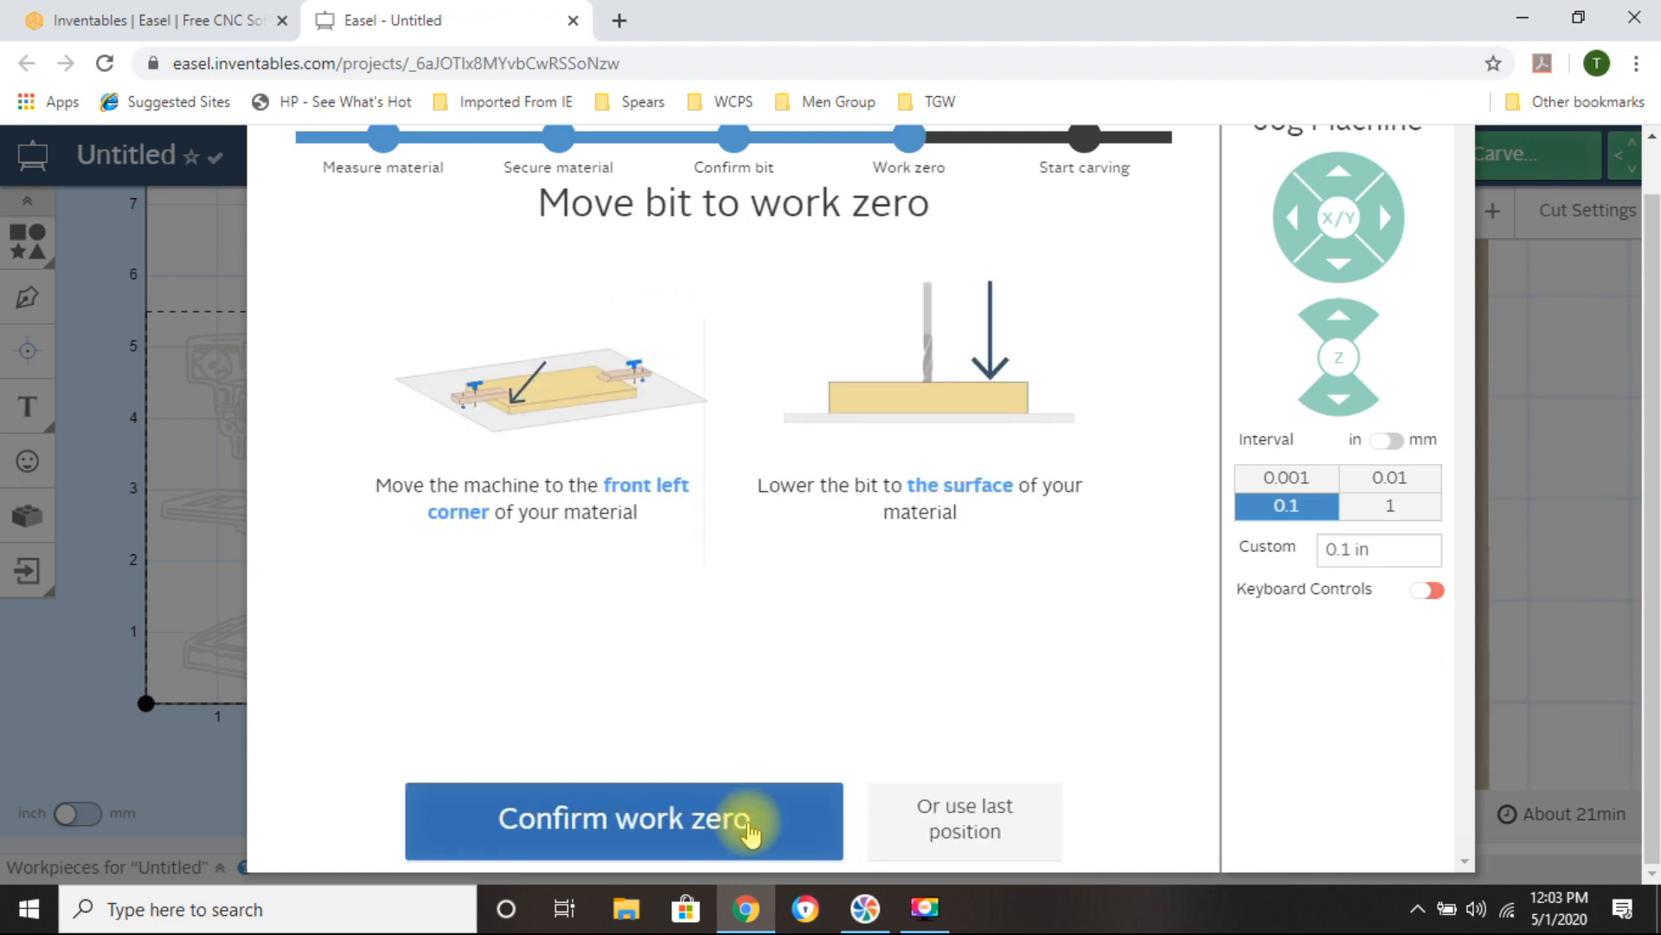
Jog the machine 0.4 in left and 0.7 in toward the front in 0.1 in intervals.
scroll(1101, 386, up, 1)
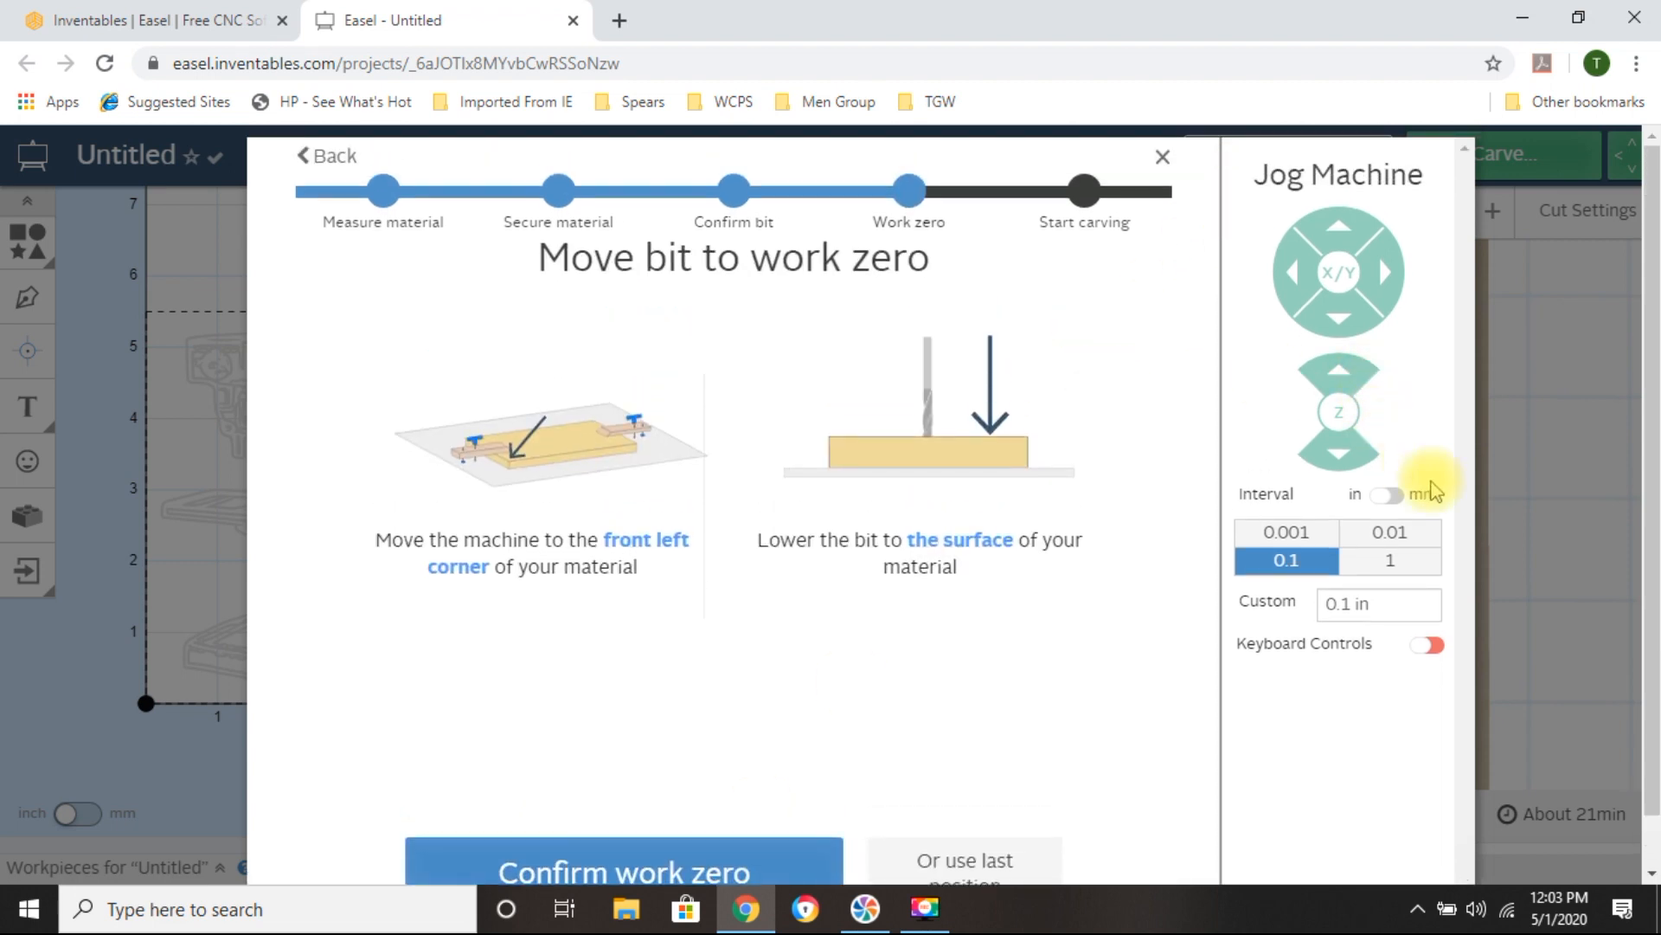
click(1289, 281)
click(1290, 281)
click(1289, 281)
click(1343, 330)
click(1342, 330)
click(1343, 329)
click(1343, 331)
click(1292, 278)
click(1353, 334)
click(1343, 322)
click(1350, 331)
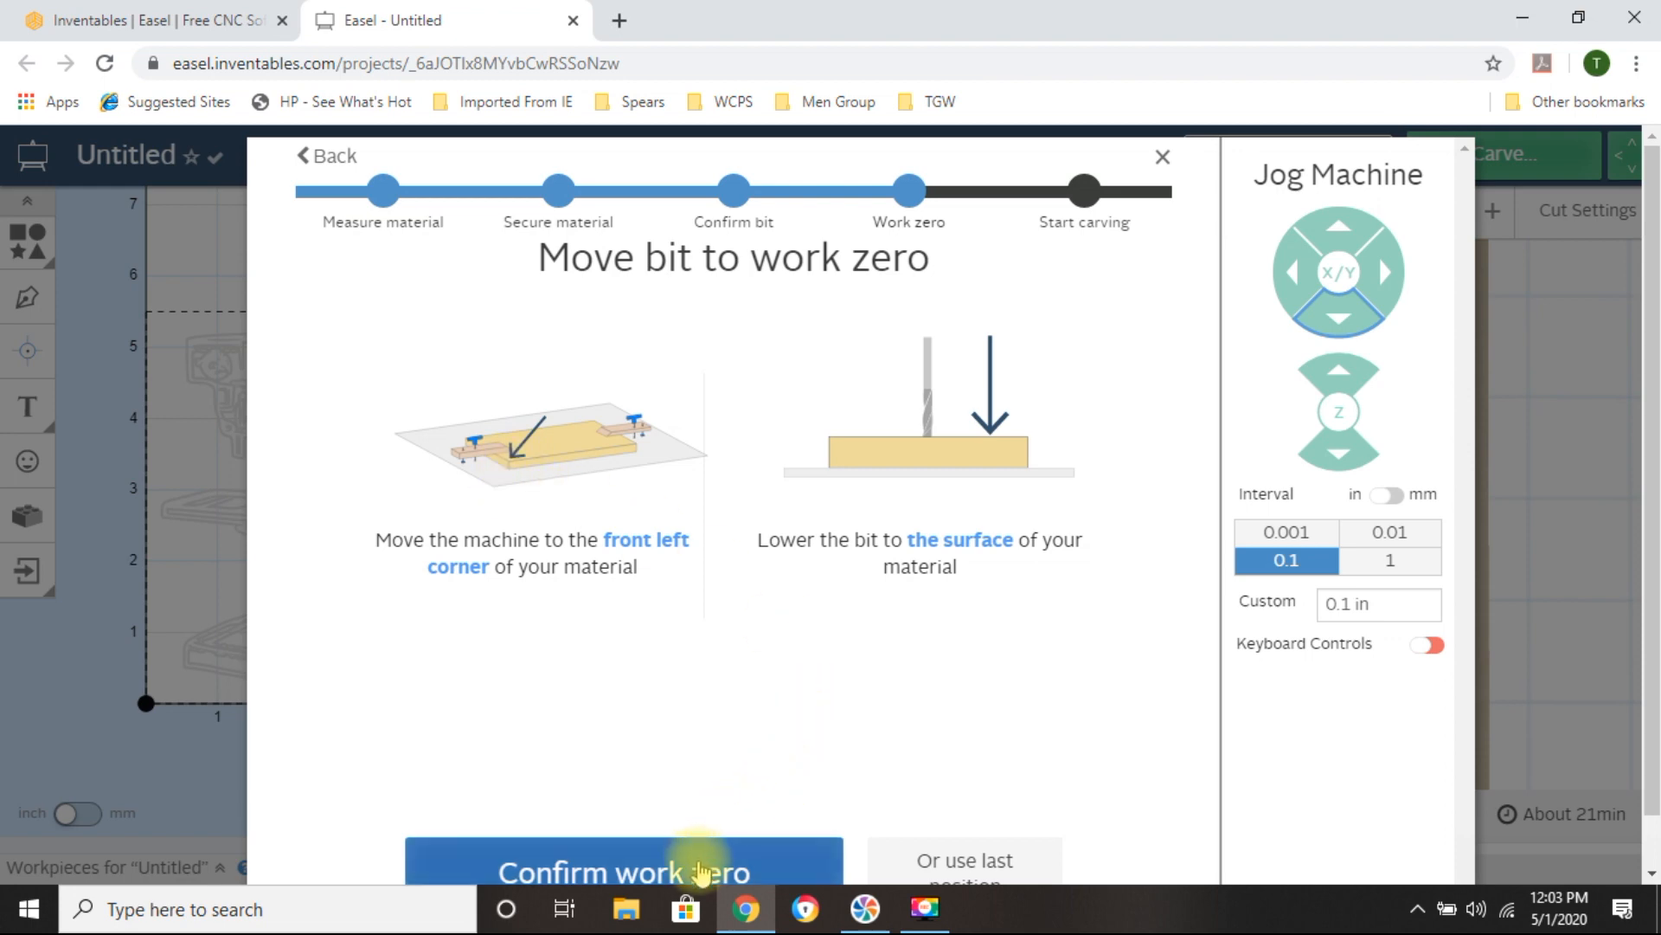
Set the jog interval to 0.001 in and jog the machine left by six increments.
click(1383, 535)
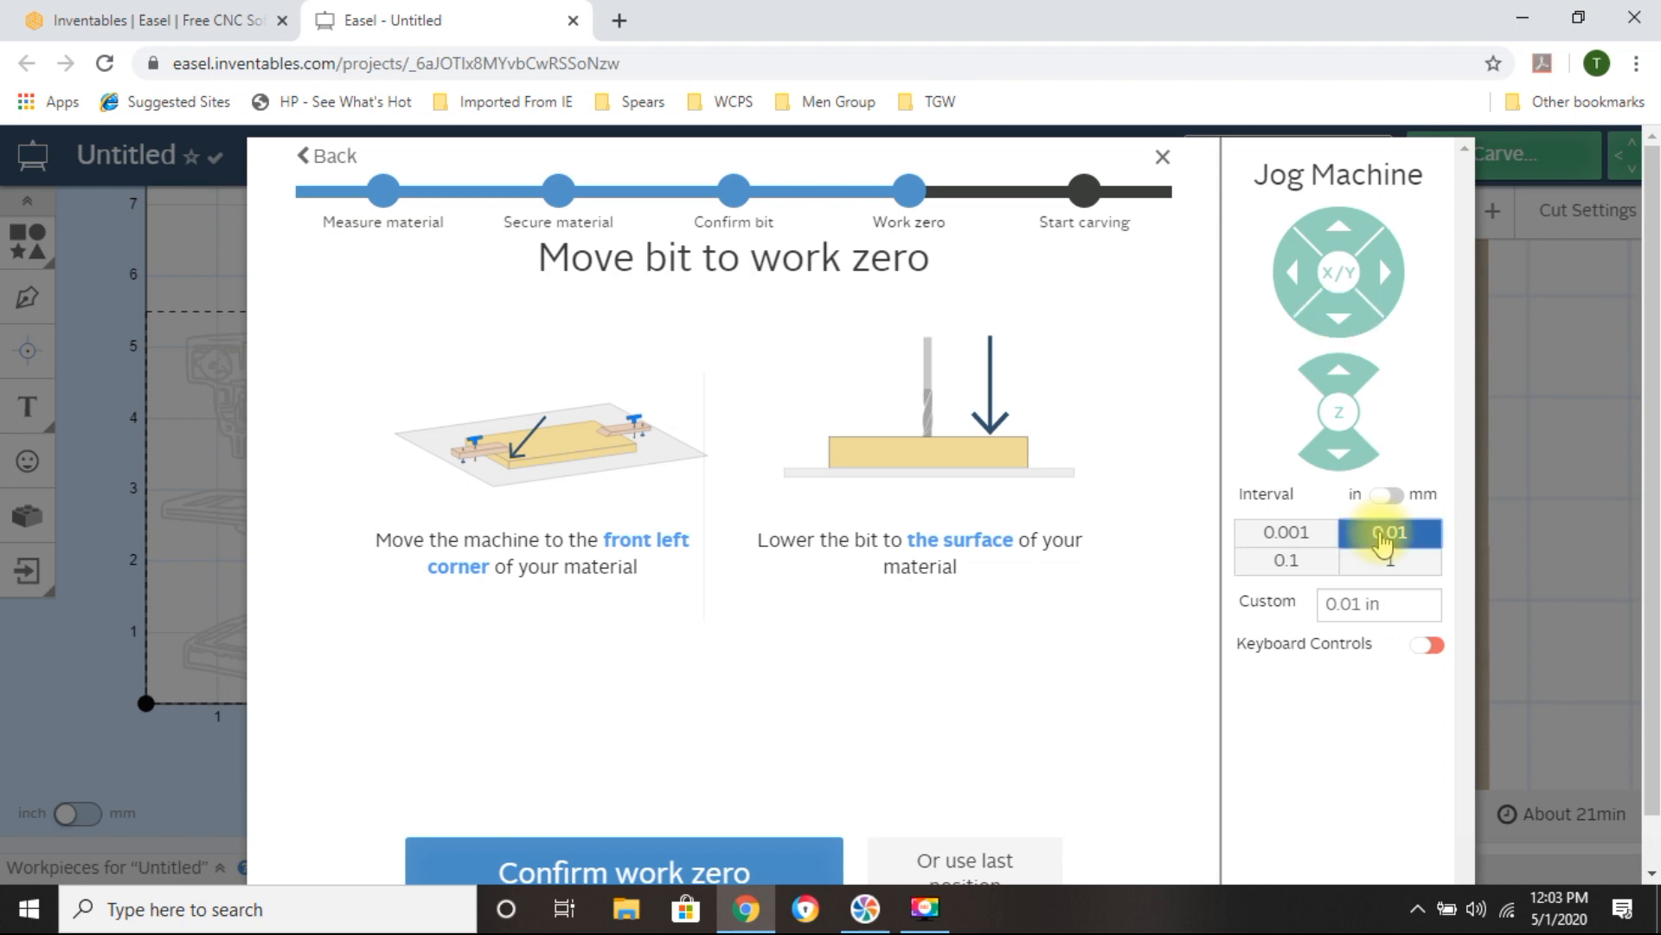
click(1285, 536)
click(1381, 535)
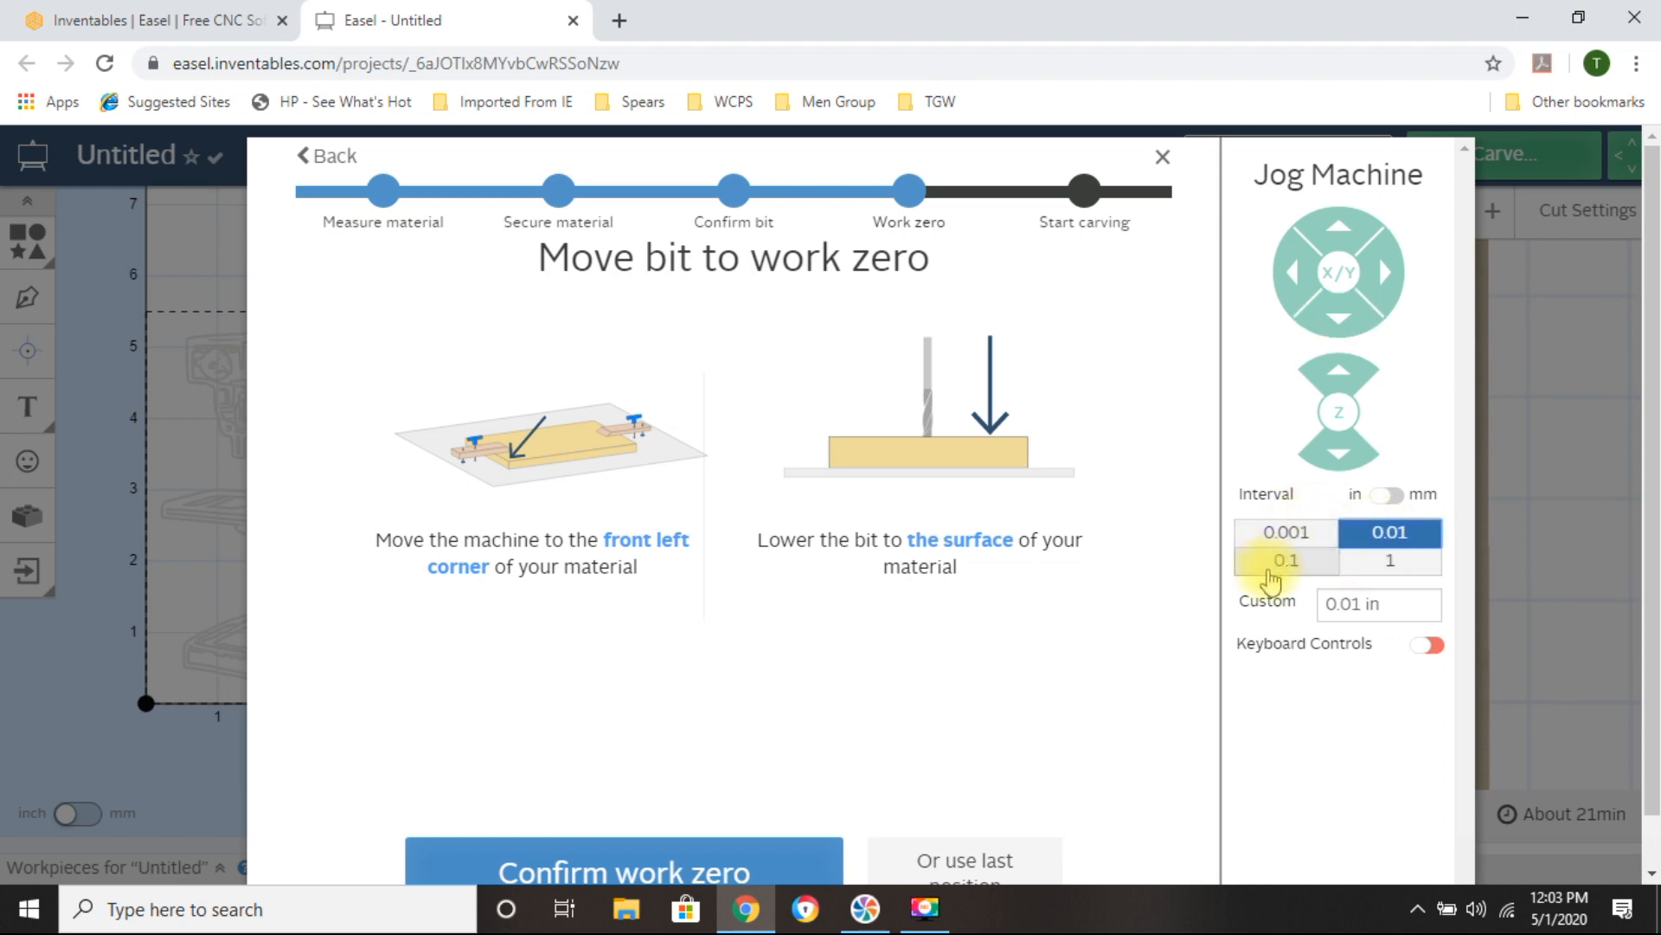
click(1279, 561)
click(1281, 535)
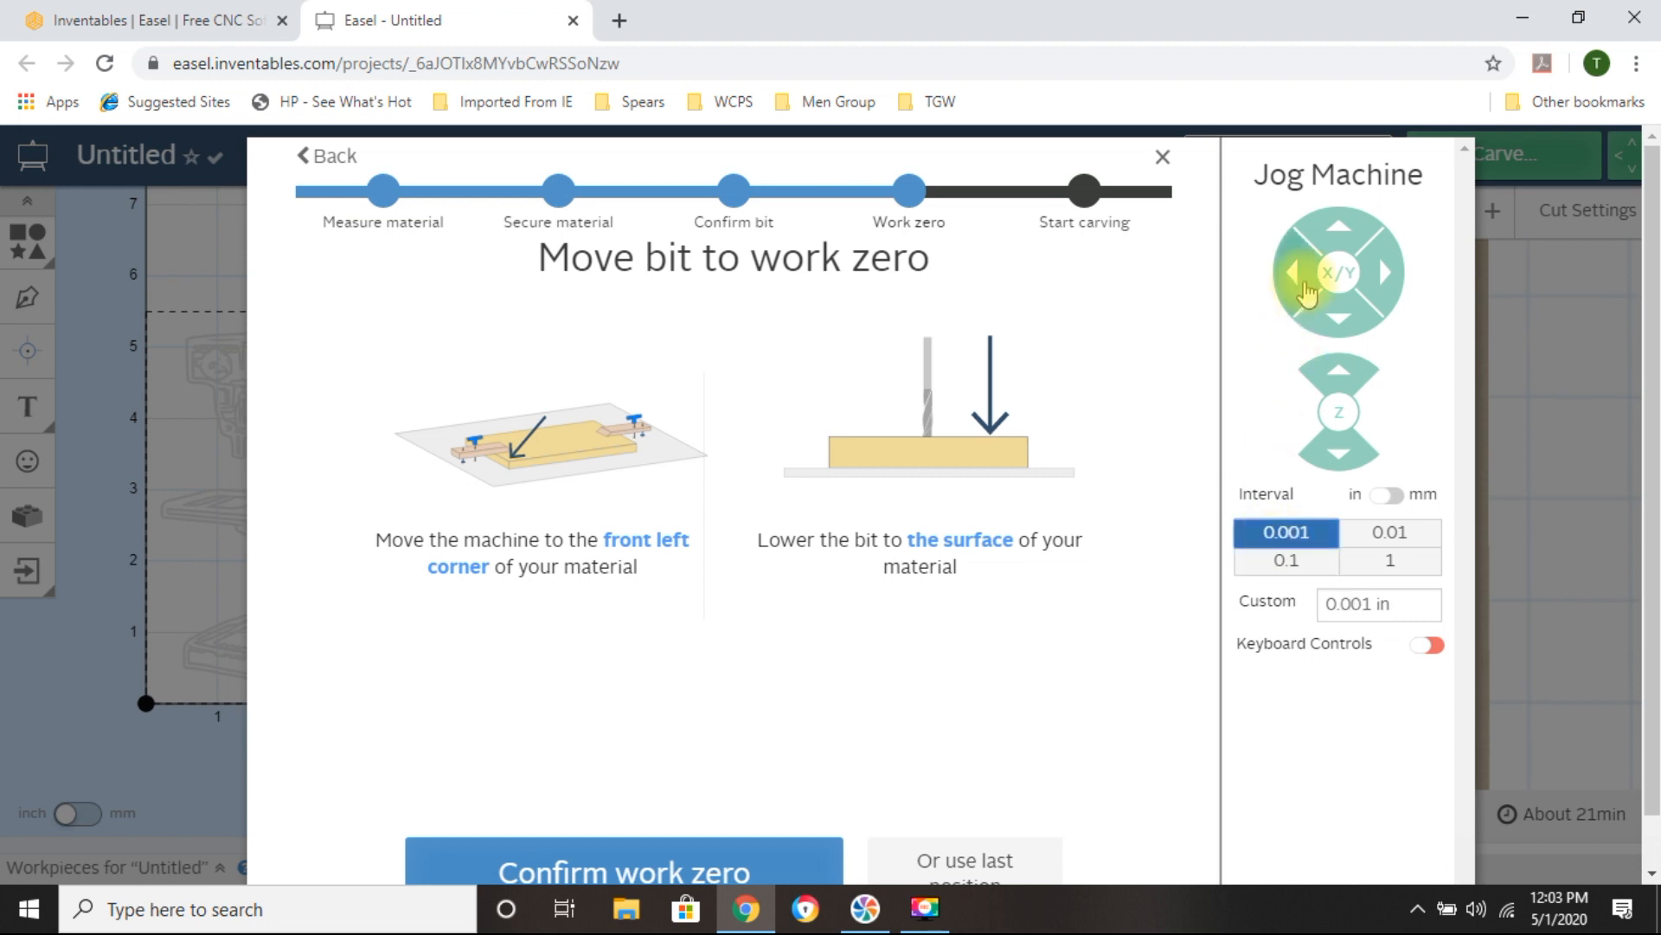
click(1289, 277)
click(1290, 277)
click(1292, 280)
click(1291, 280)
click(1292, 280)
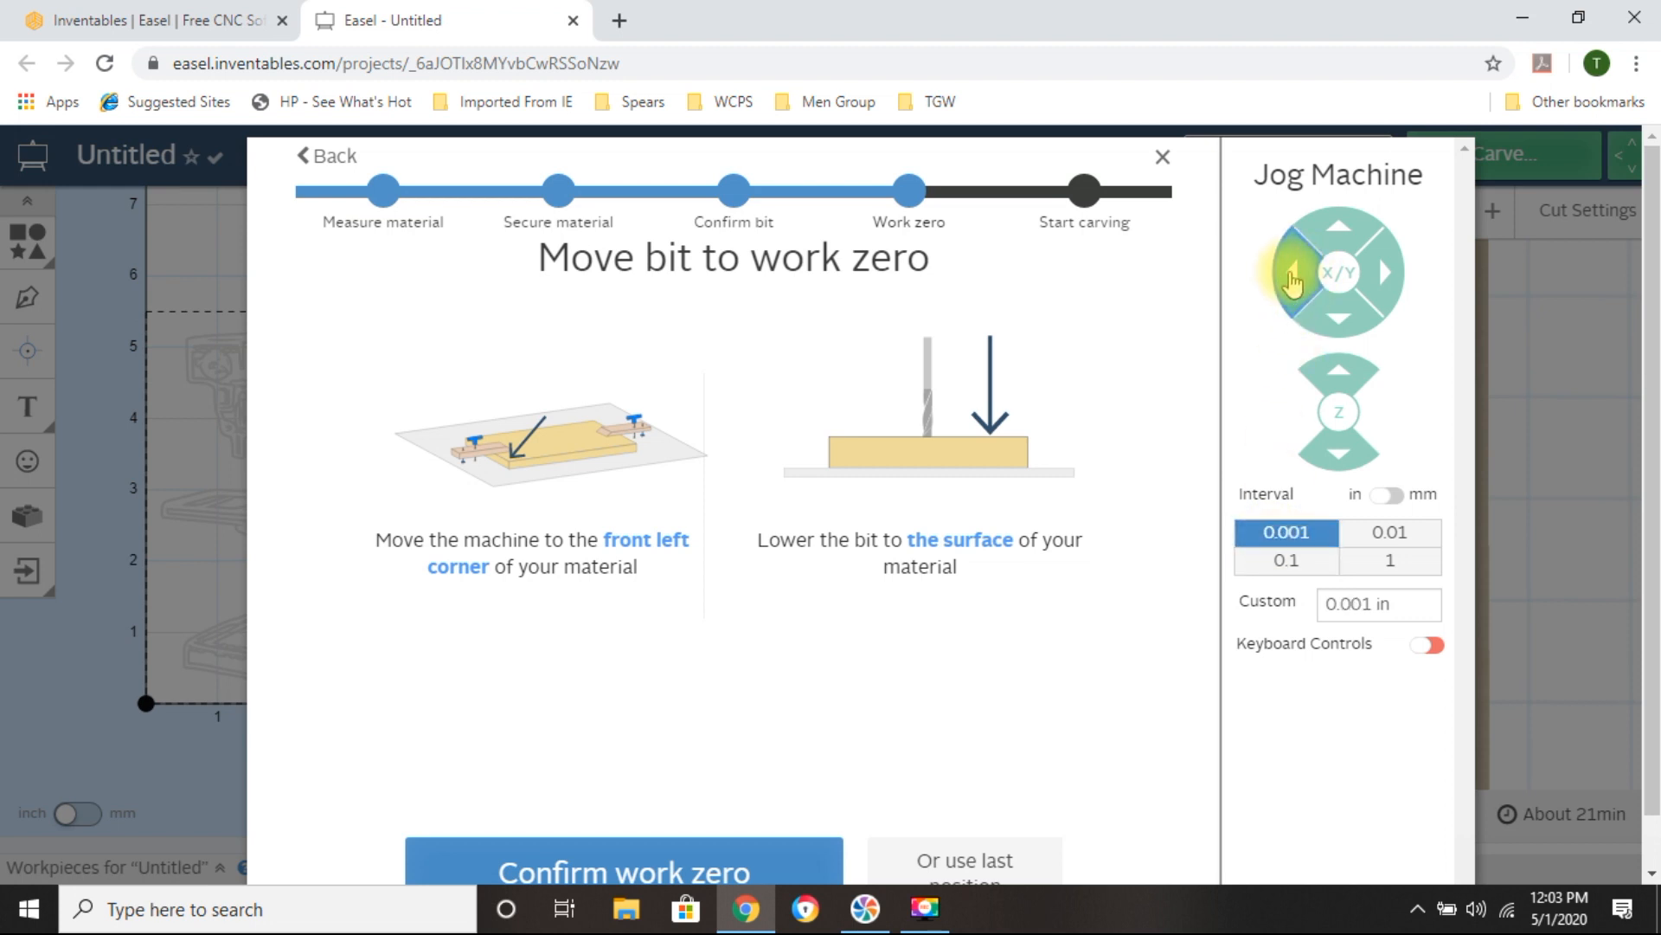
click(1292, 279)
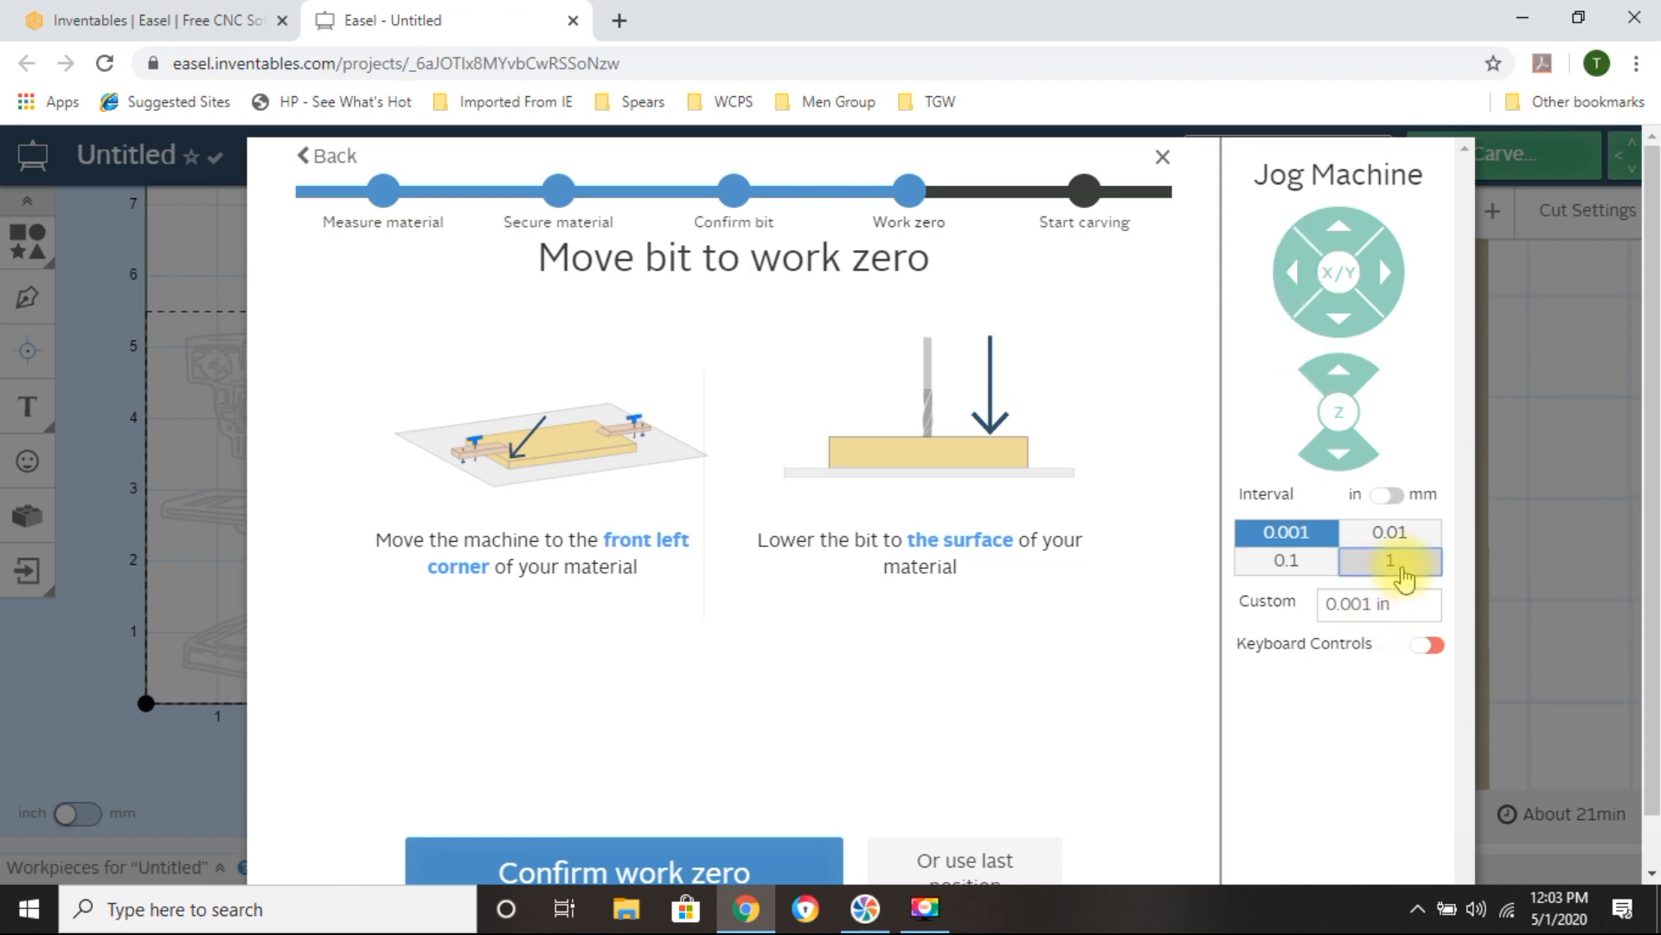
Set the jog interval to 1 in, then jog the machine one increment right and one back left.
click(1393, 562)
click(1389, 286)
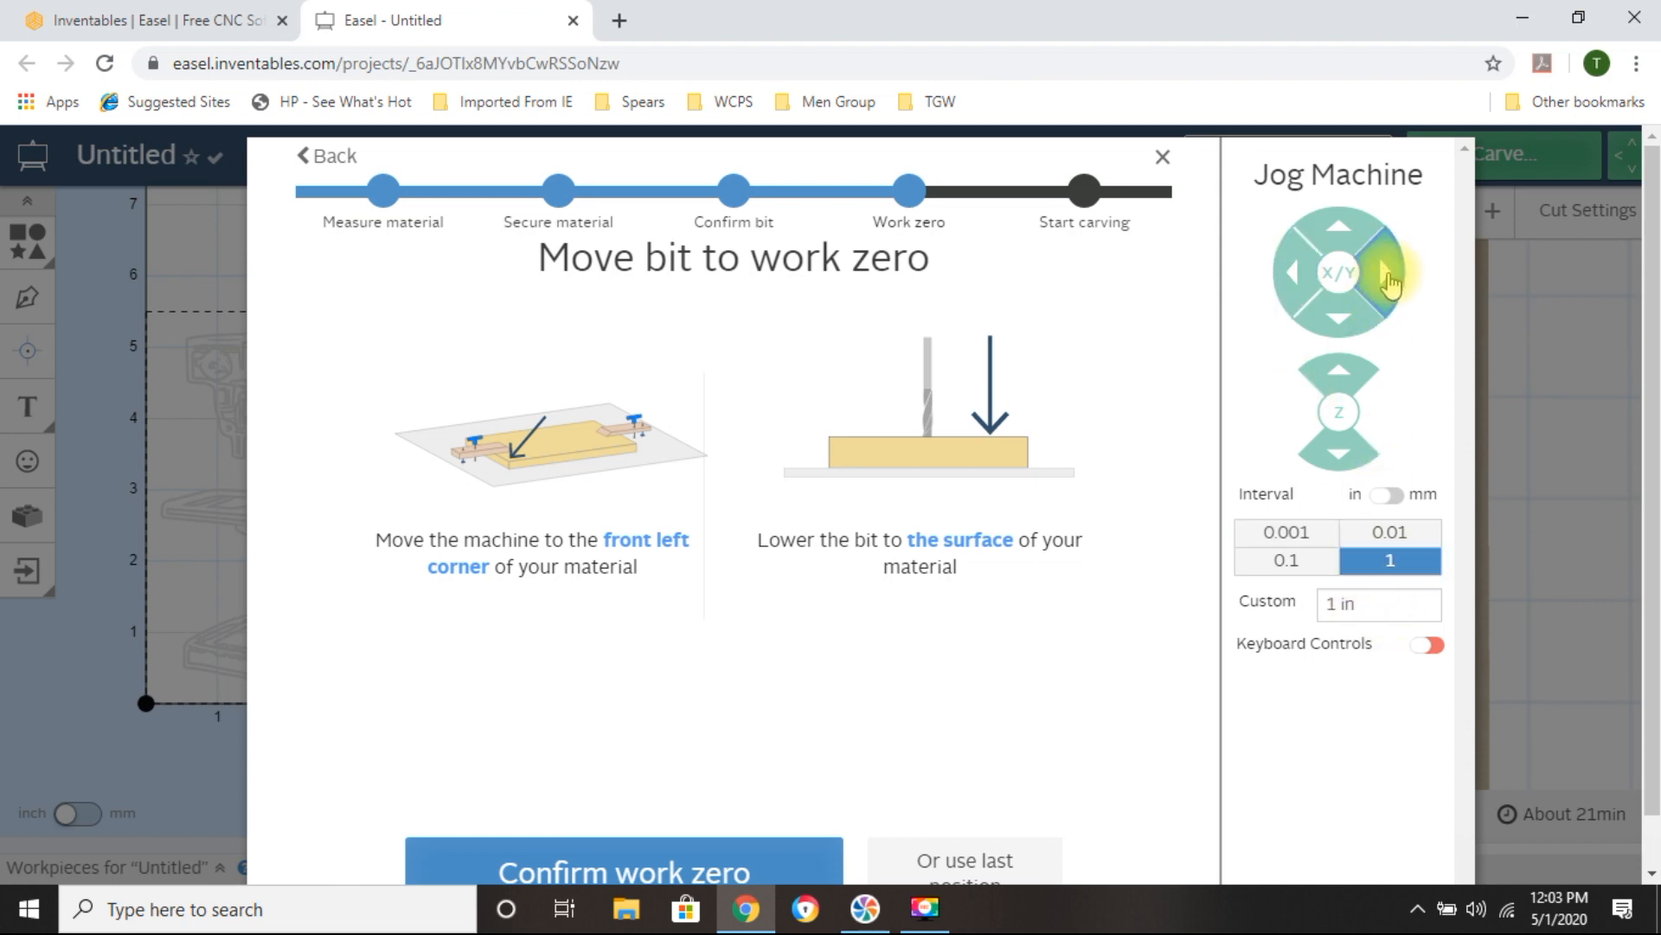
click(1287, 277)
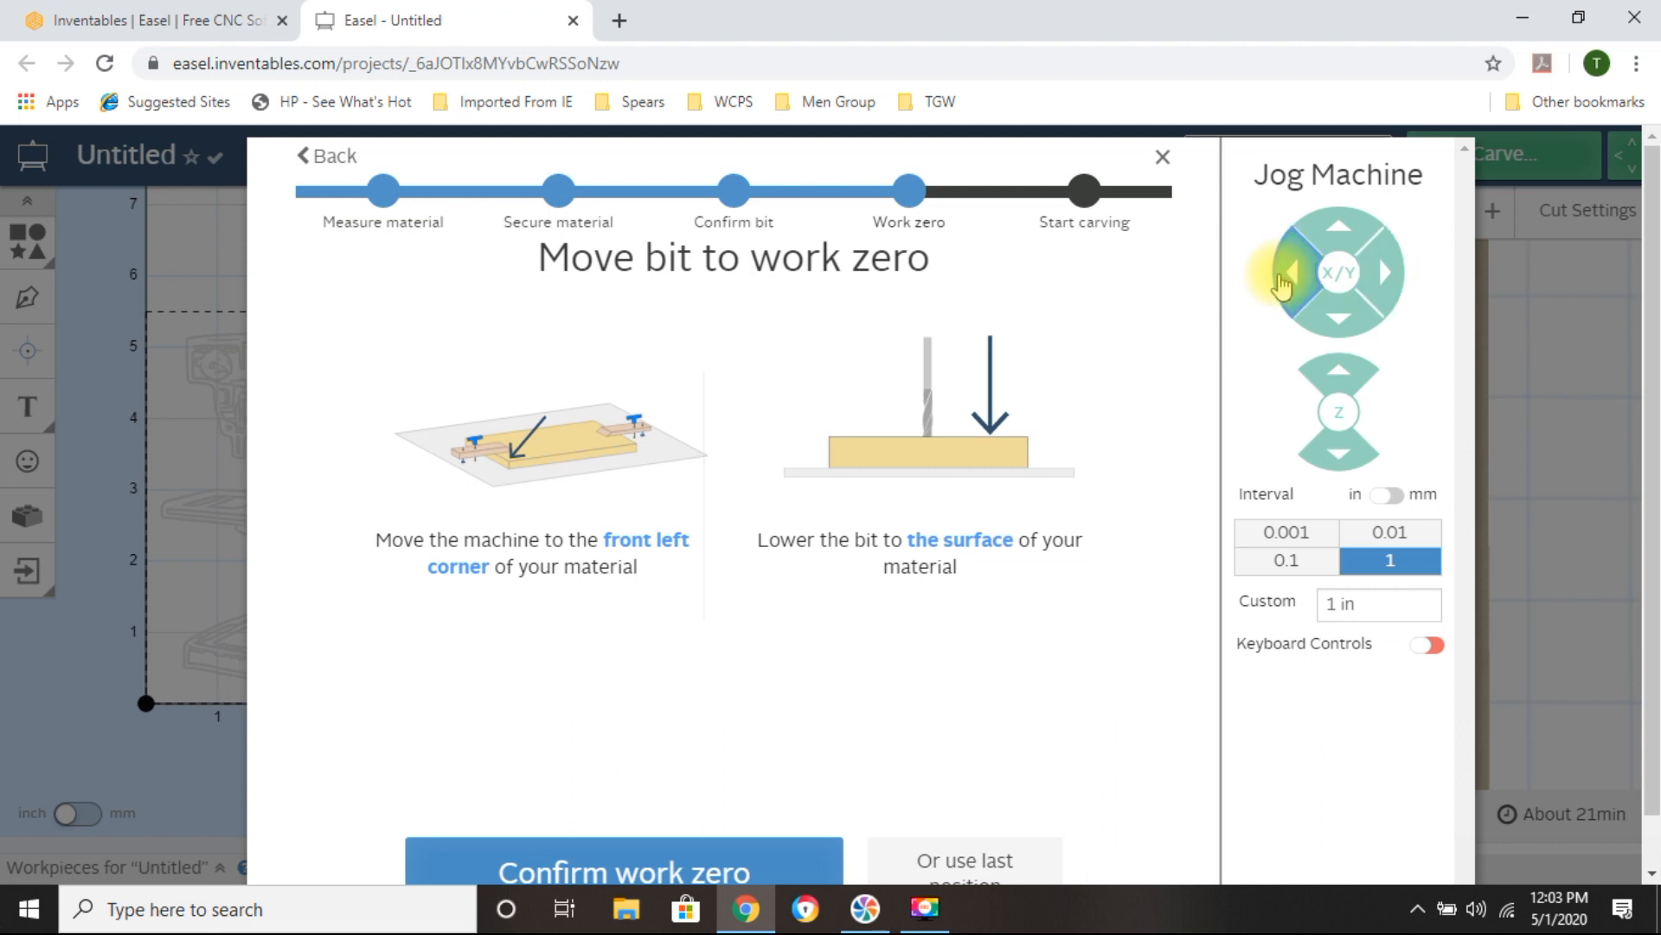
Set the jog interval to 0.01 in and confirm the current bit position as work zero.
click(1279, 563)
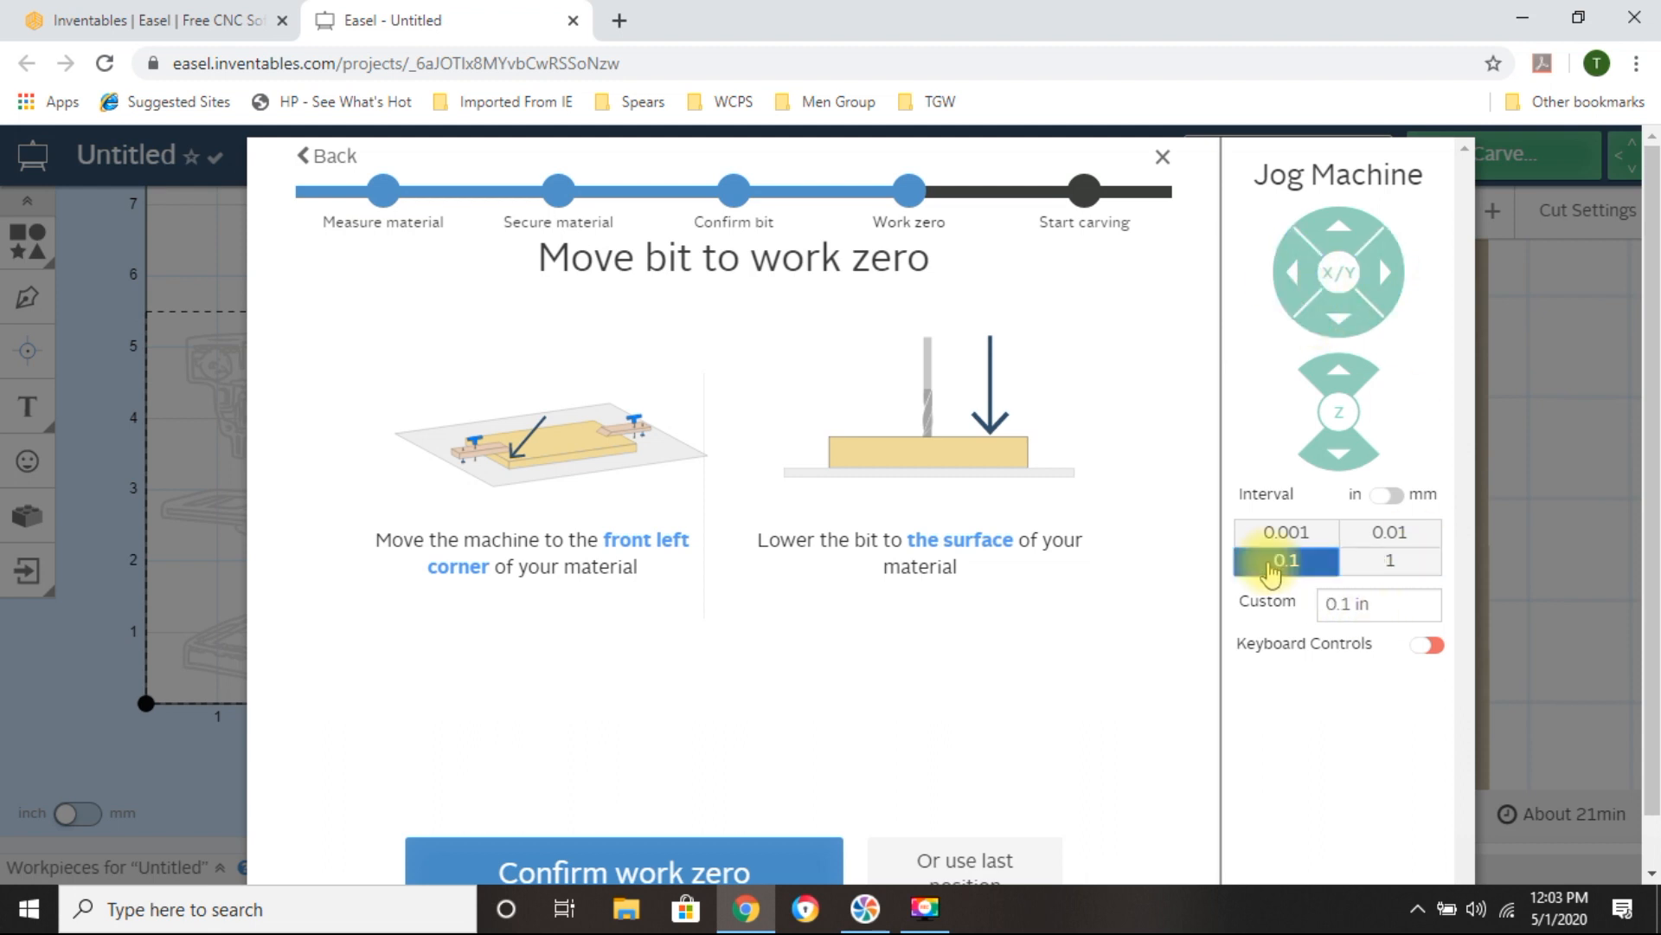
click(1391, 533)
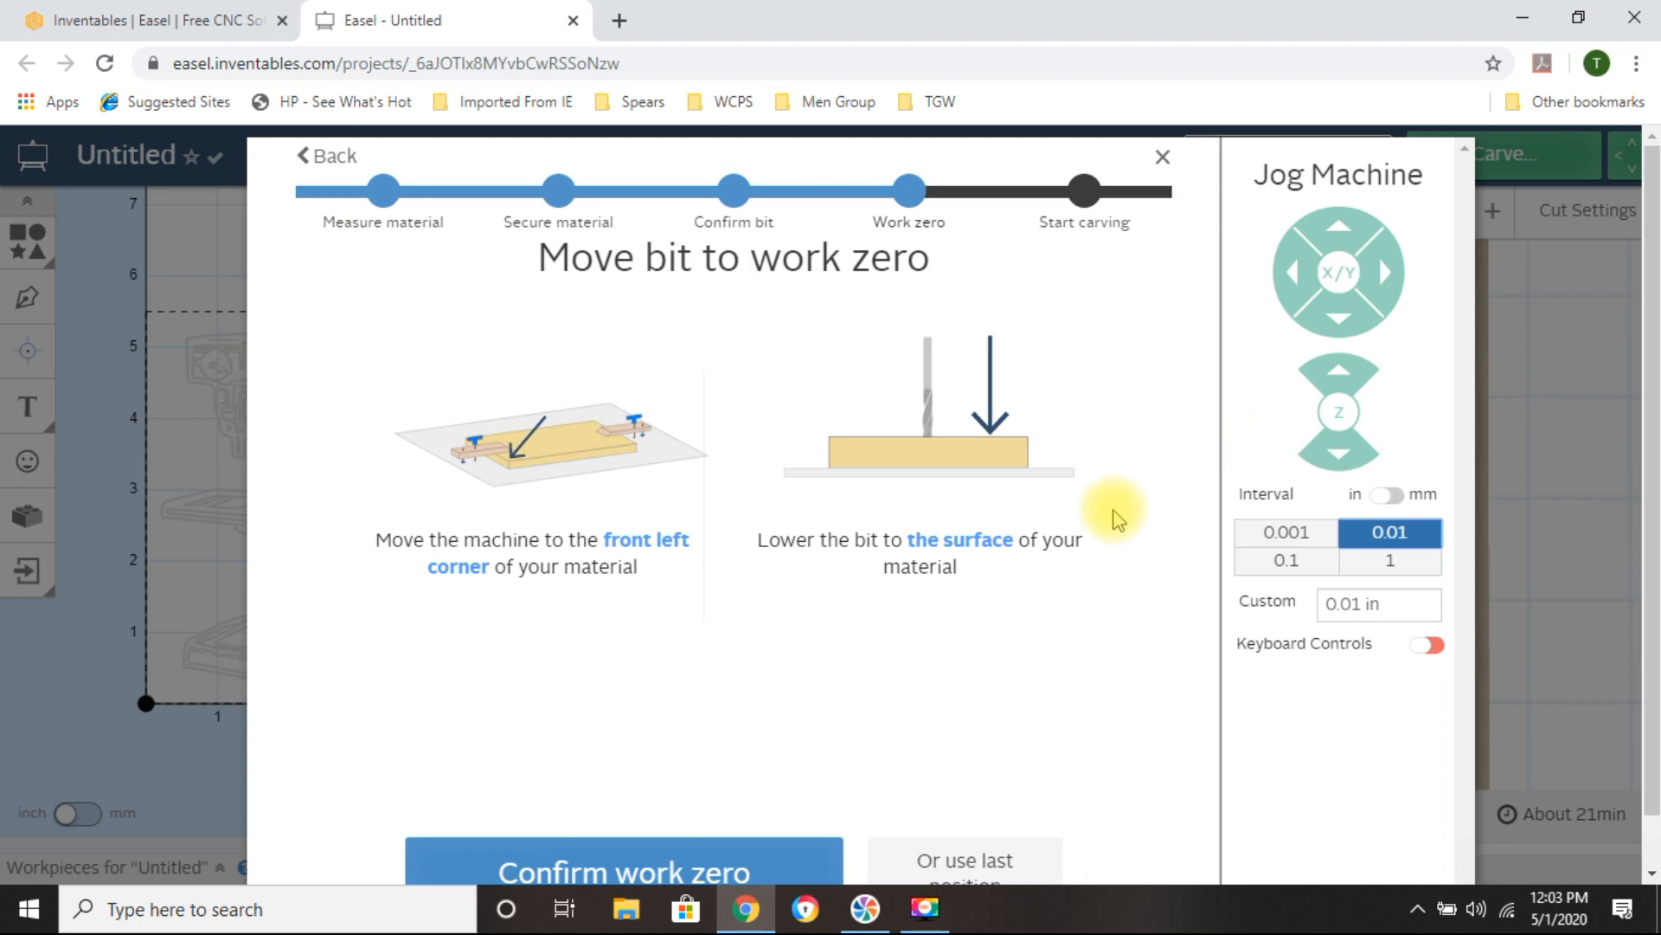
scroll(512, 561, down, 1)
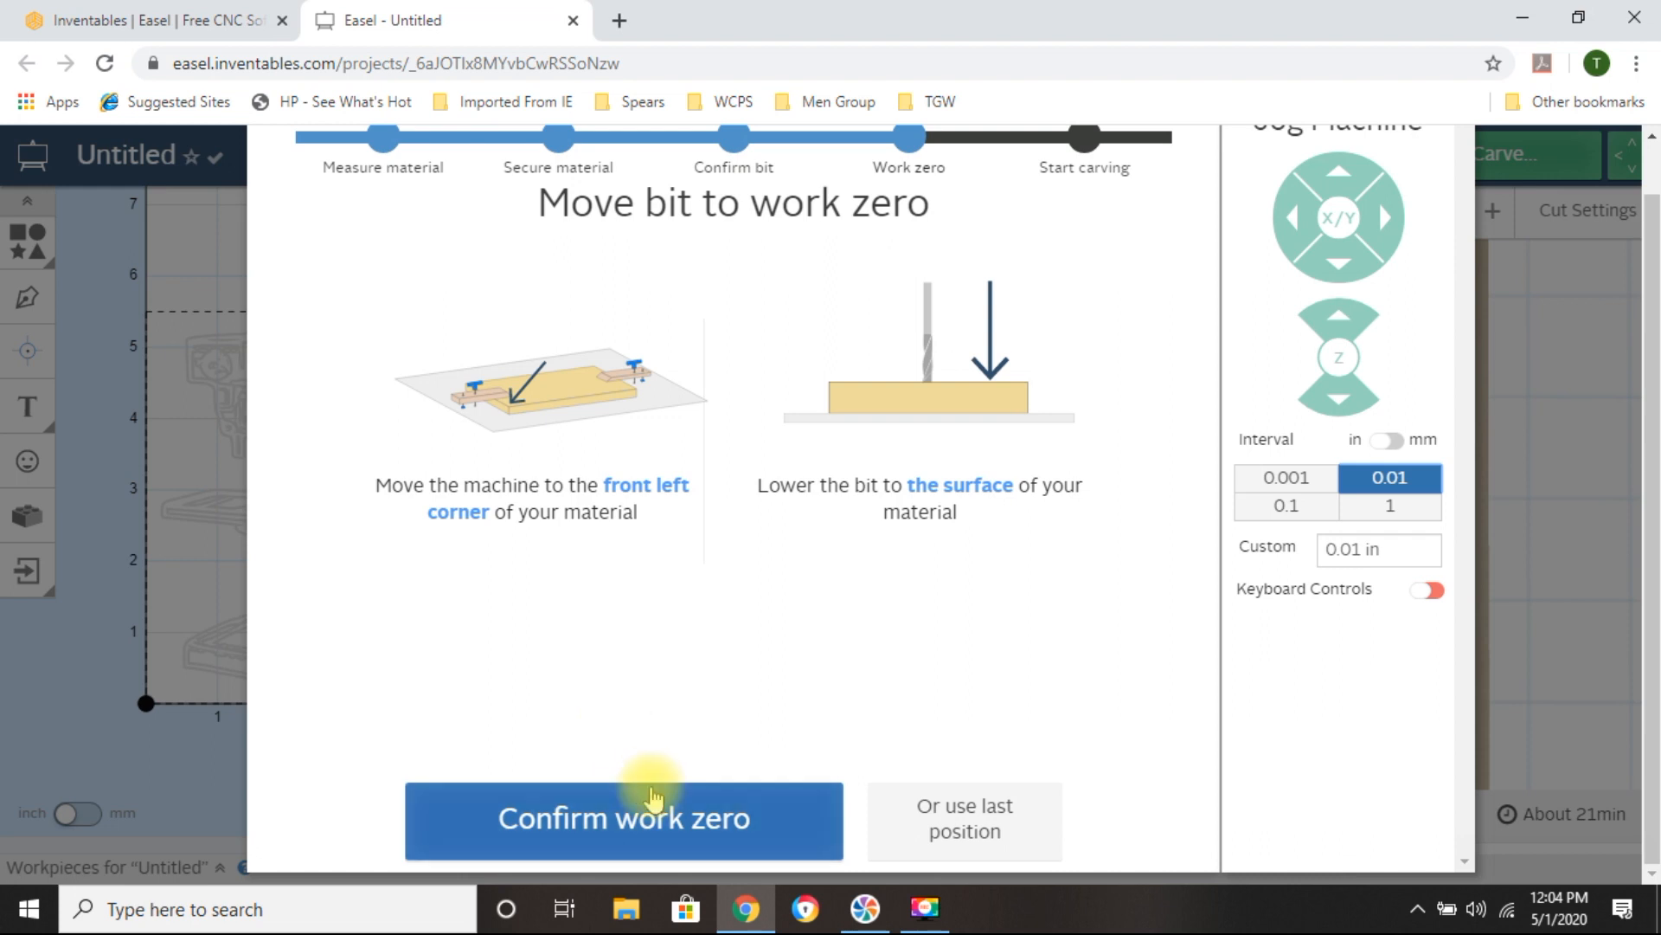
click(652, 831)
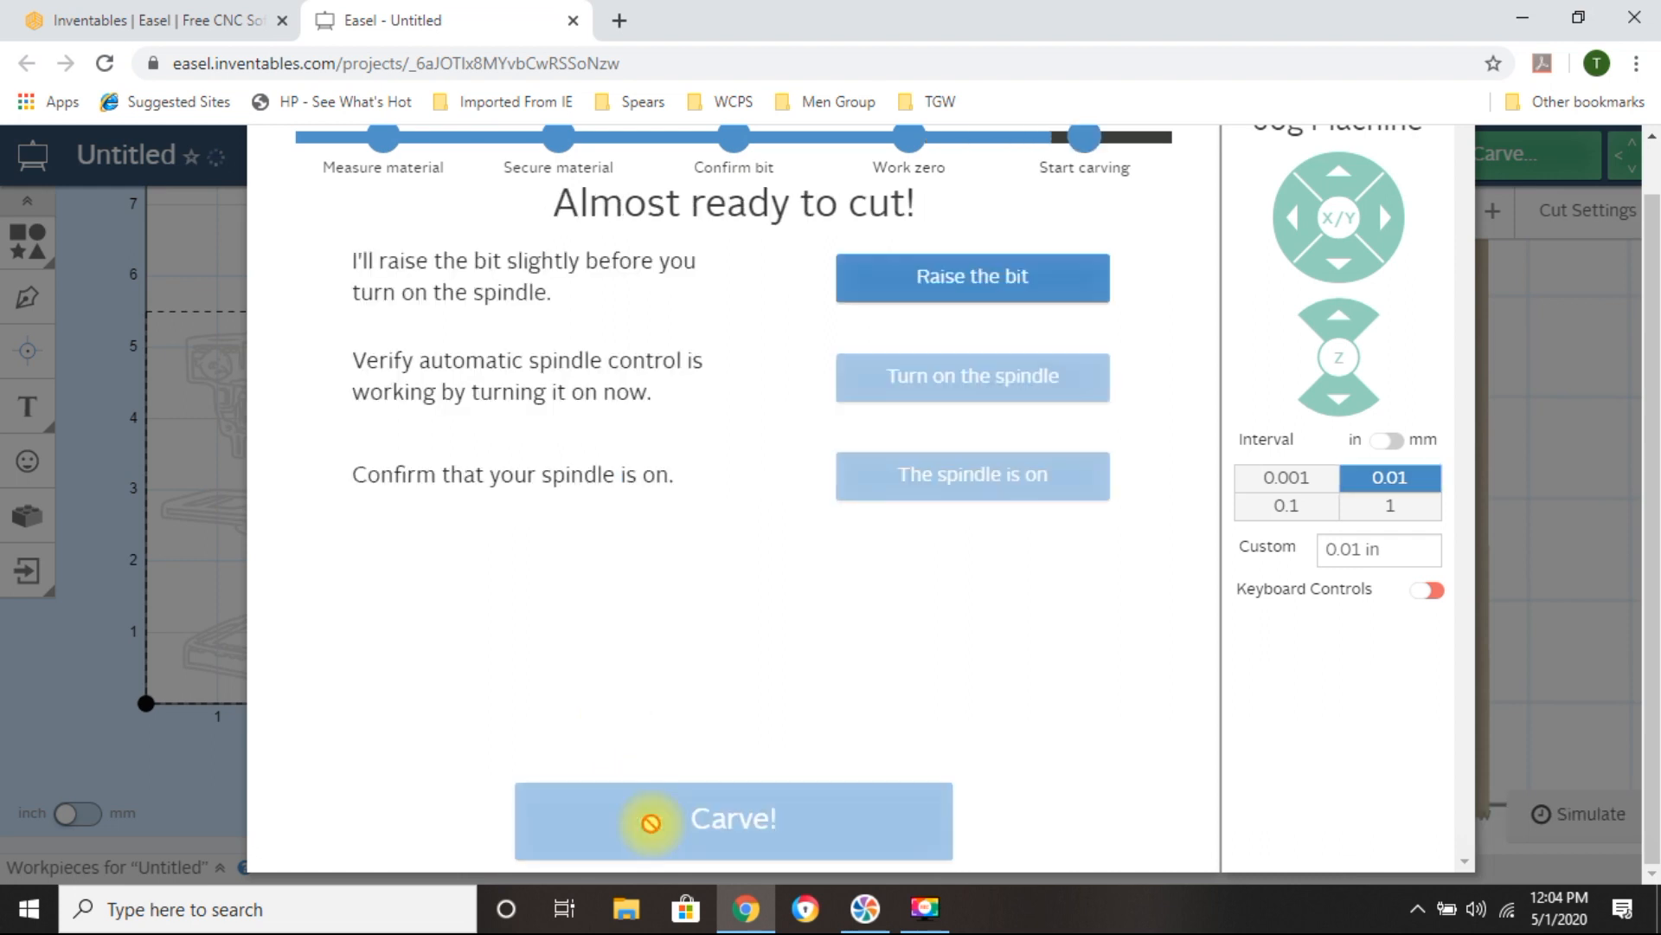
Raise the bit, turn on the spindle and confirm that it is running.
click(969, 277)
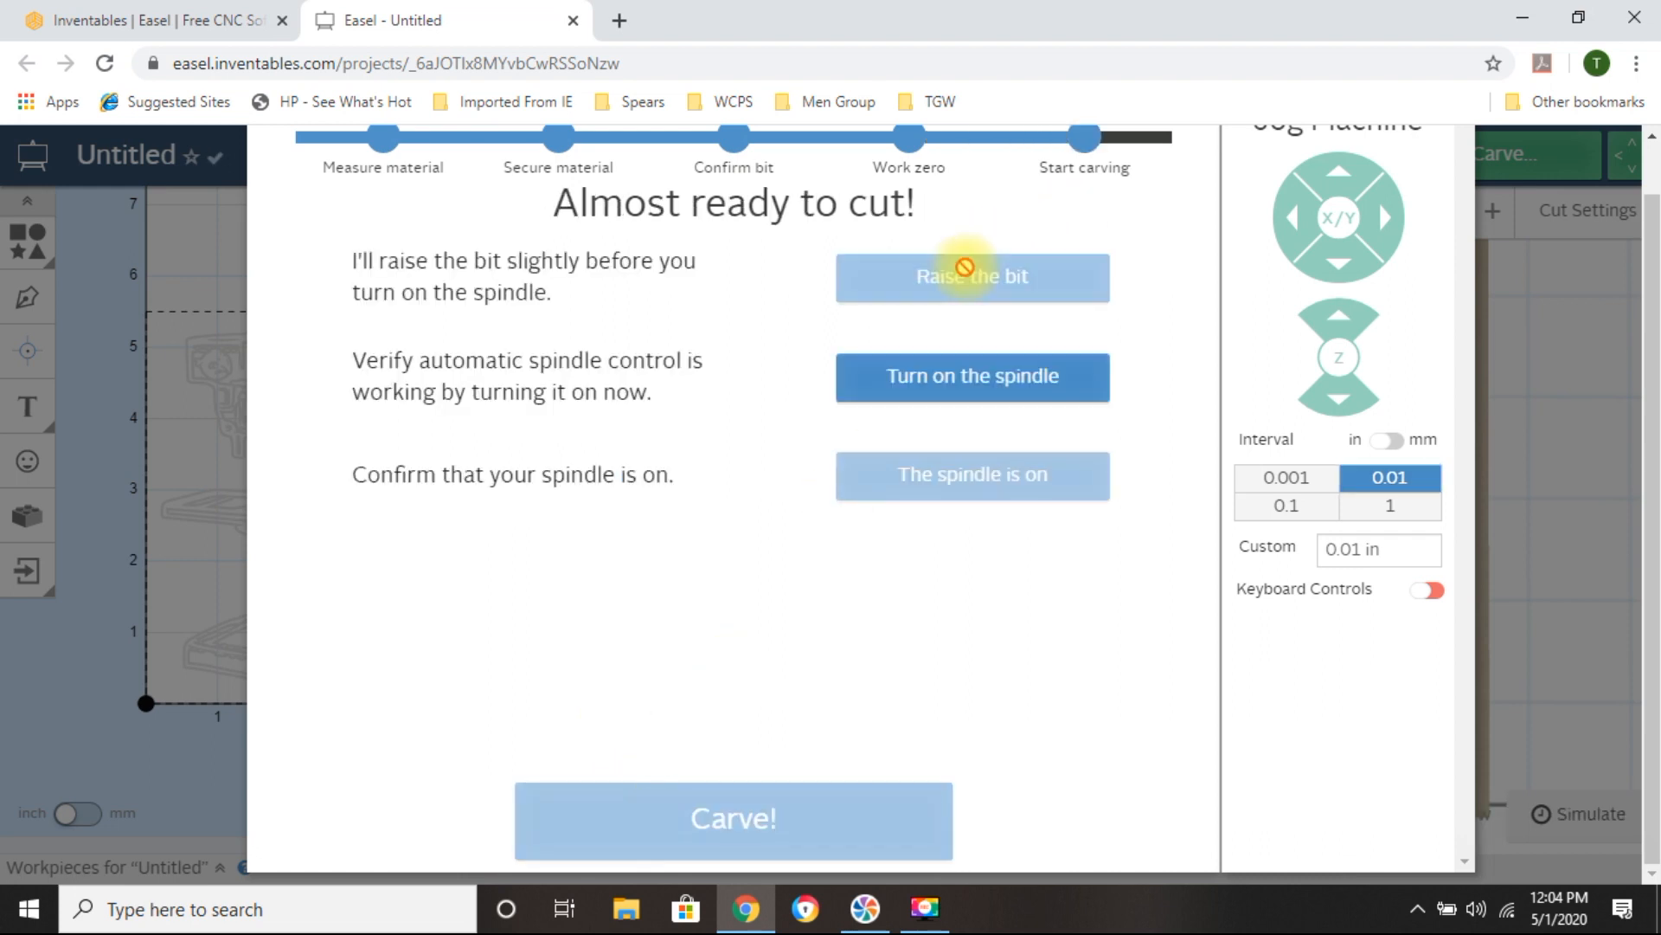
click(965, 381)
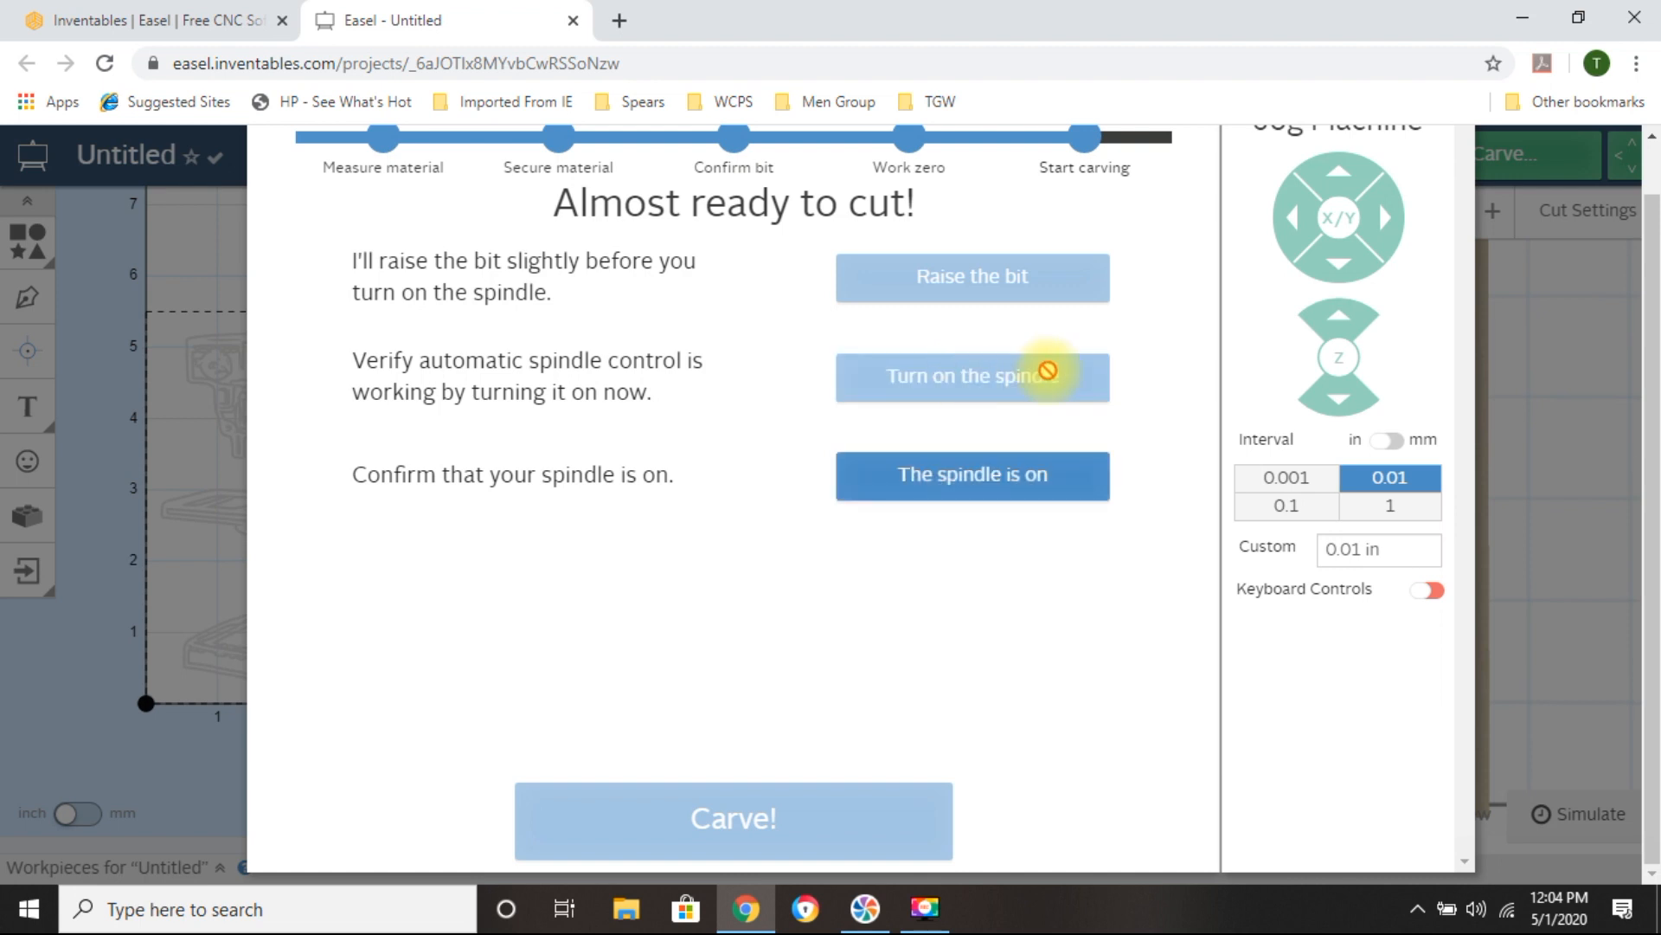
click(933, 478)
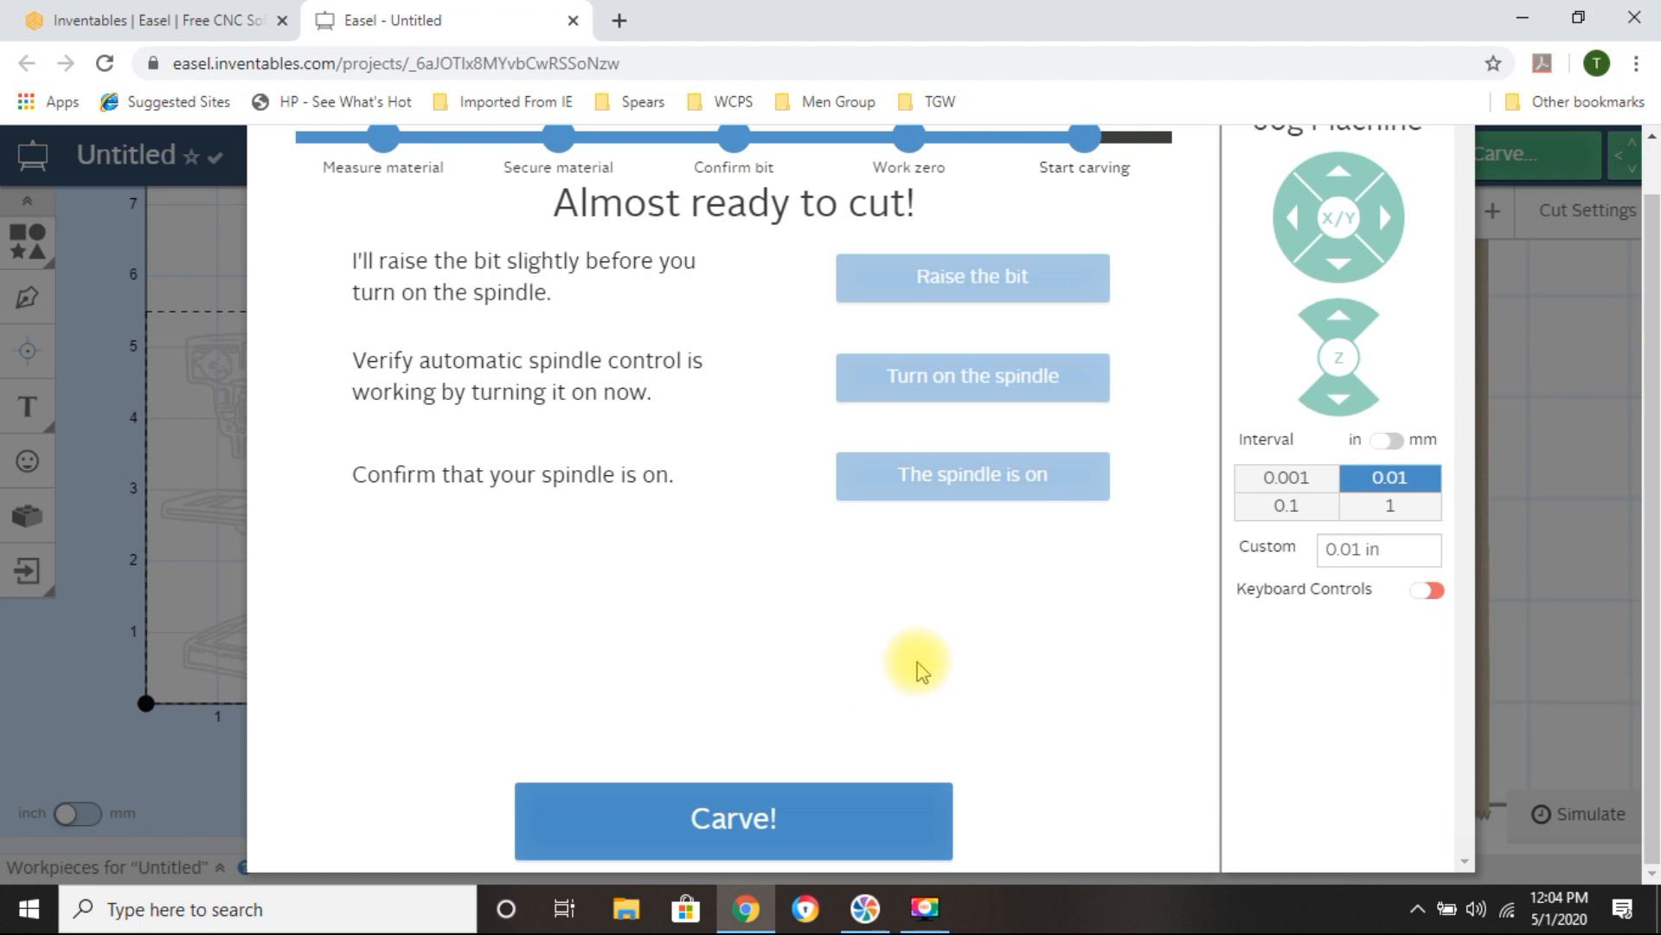
scroll(994, 683, up, 1)
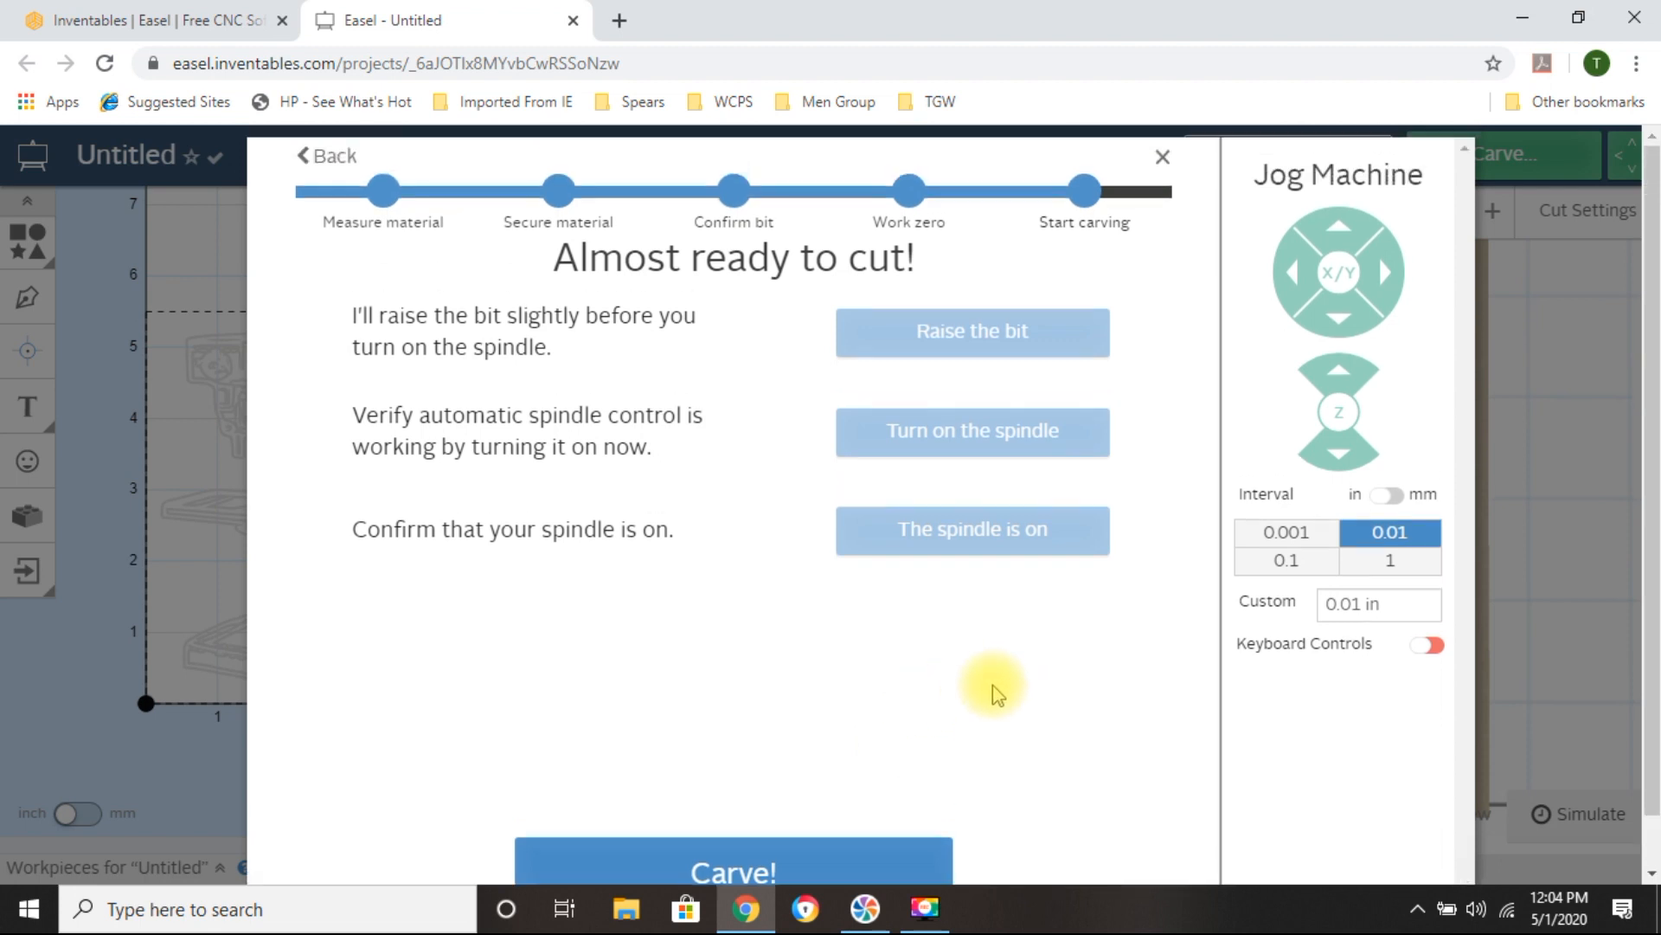
scroll(993, 683, down, 1)
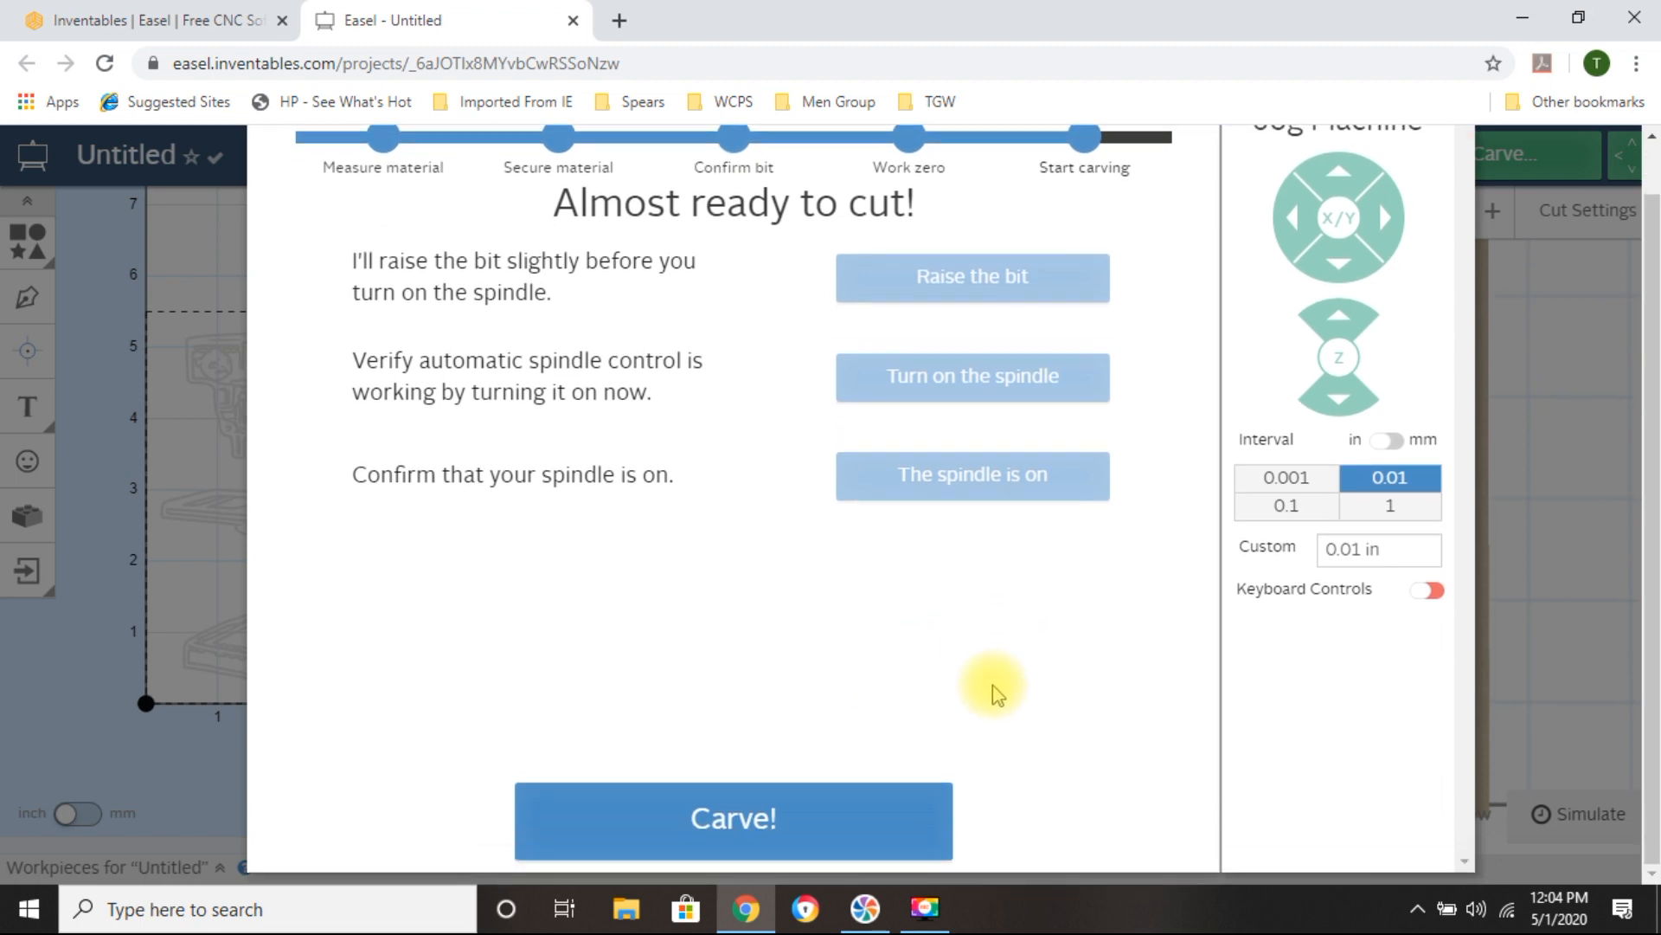
scroll(952, 714, up, 1)
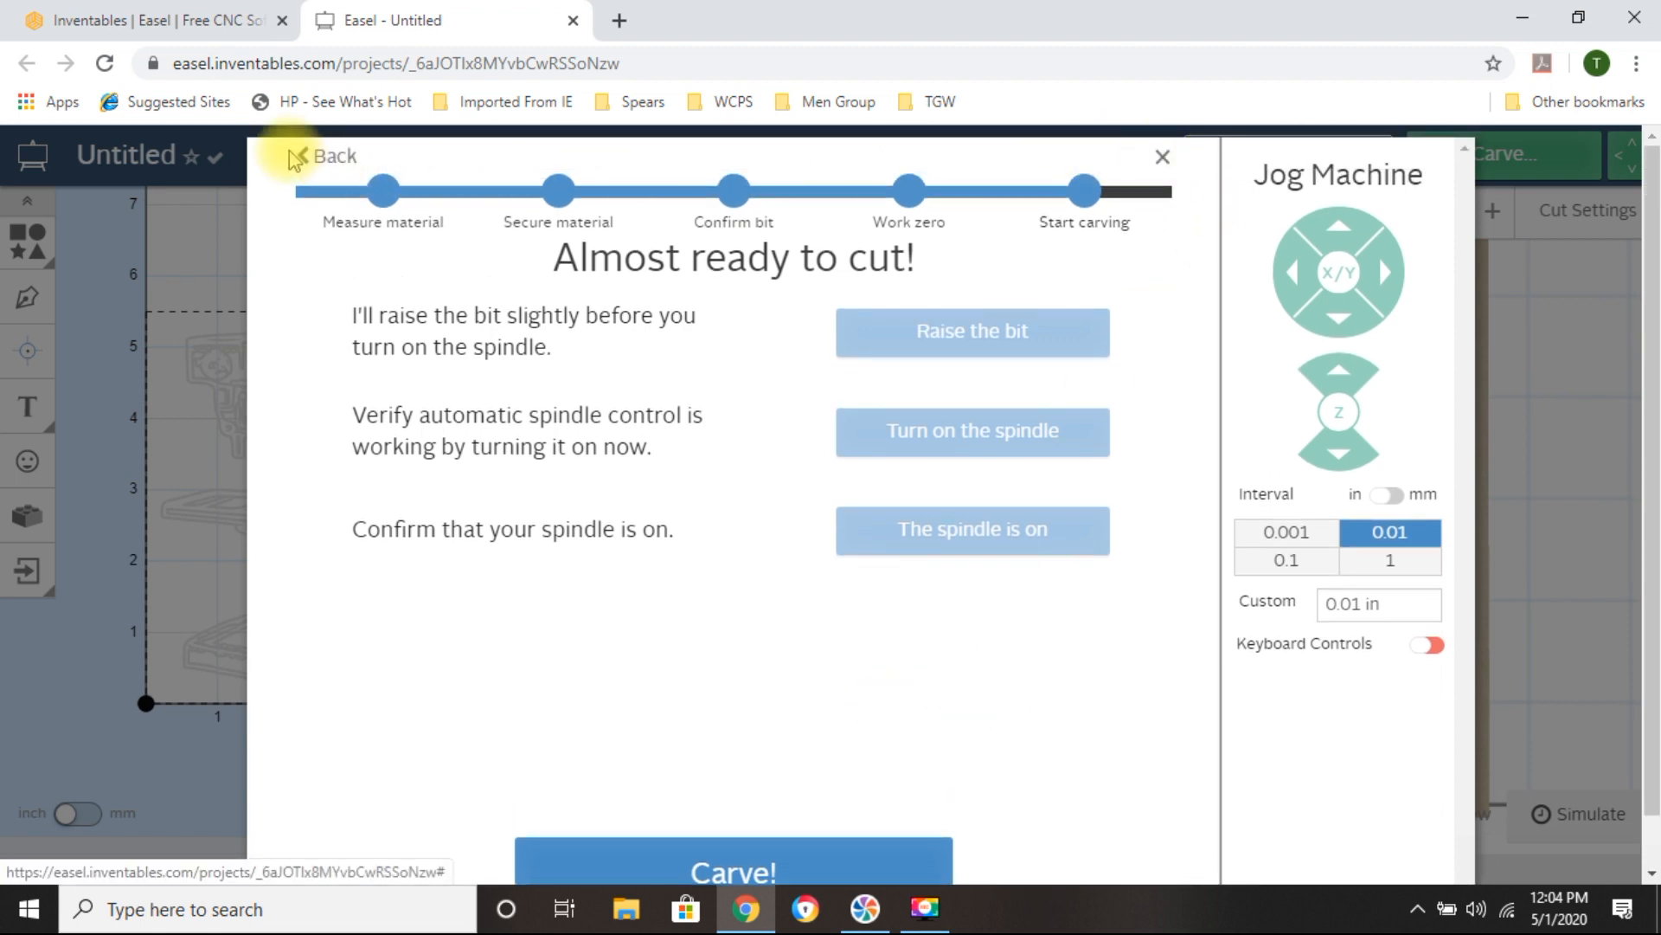
Step the carve setup back from the start of carving to the material clamping stage.
click(333, 163)
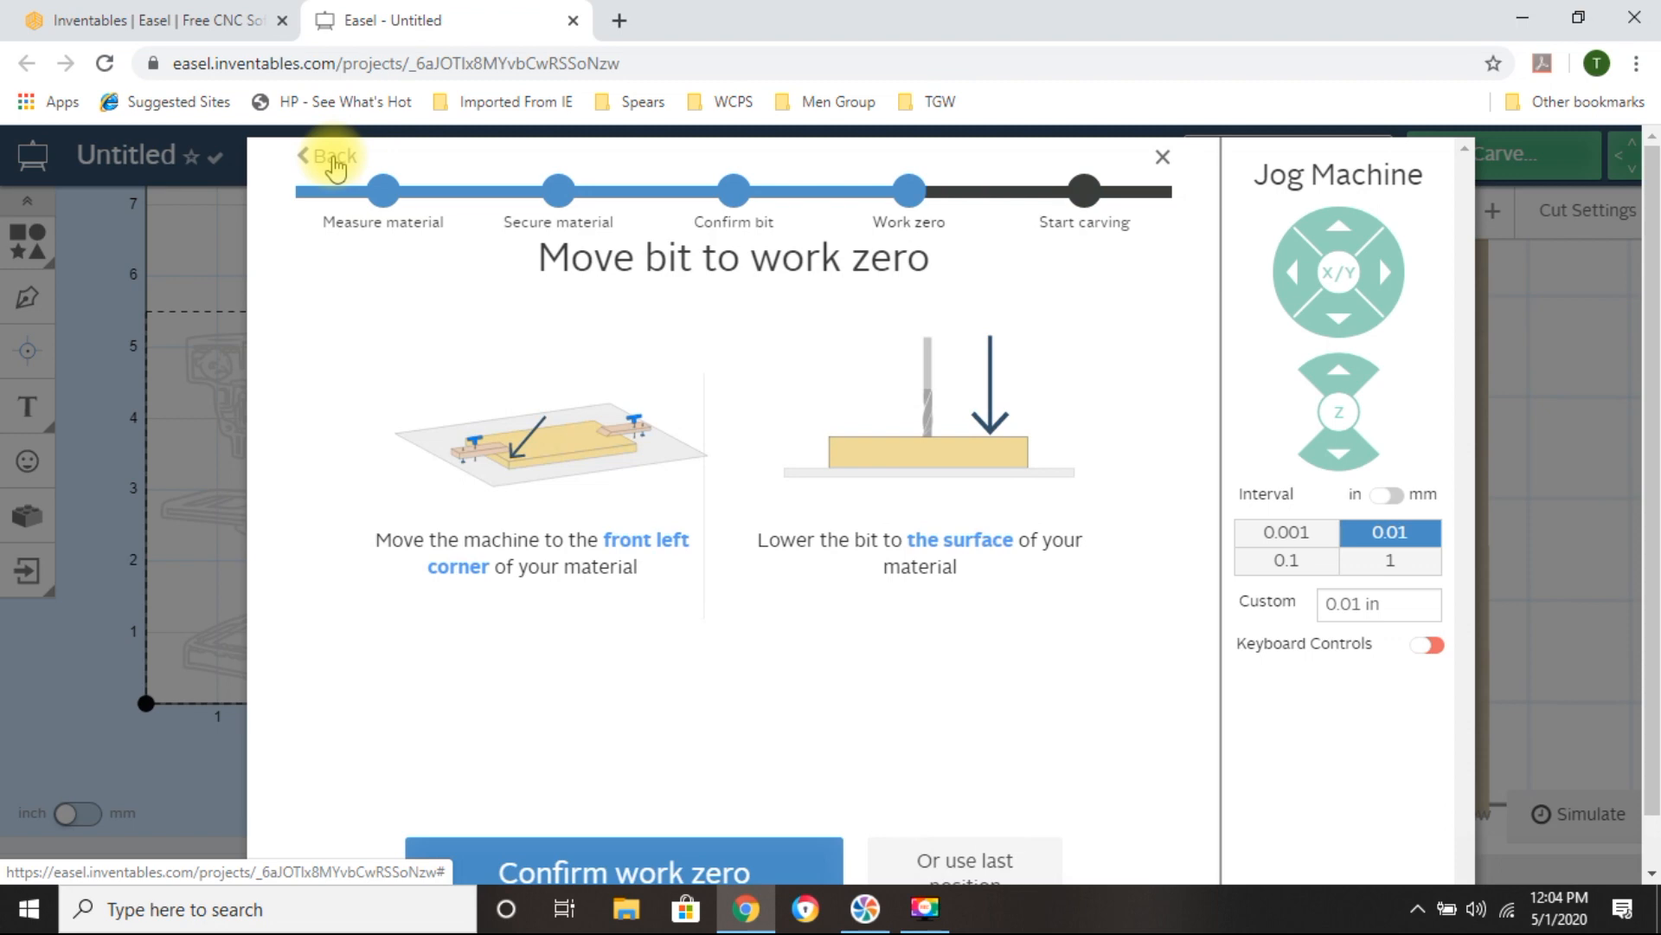
click(335, 164)
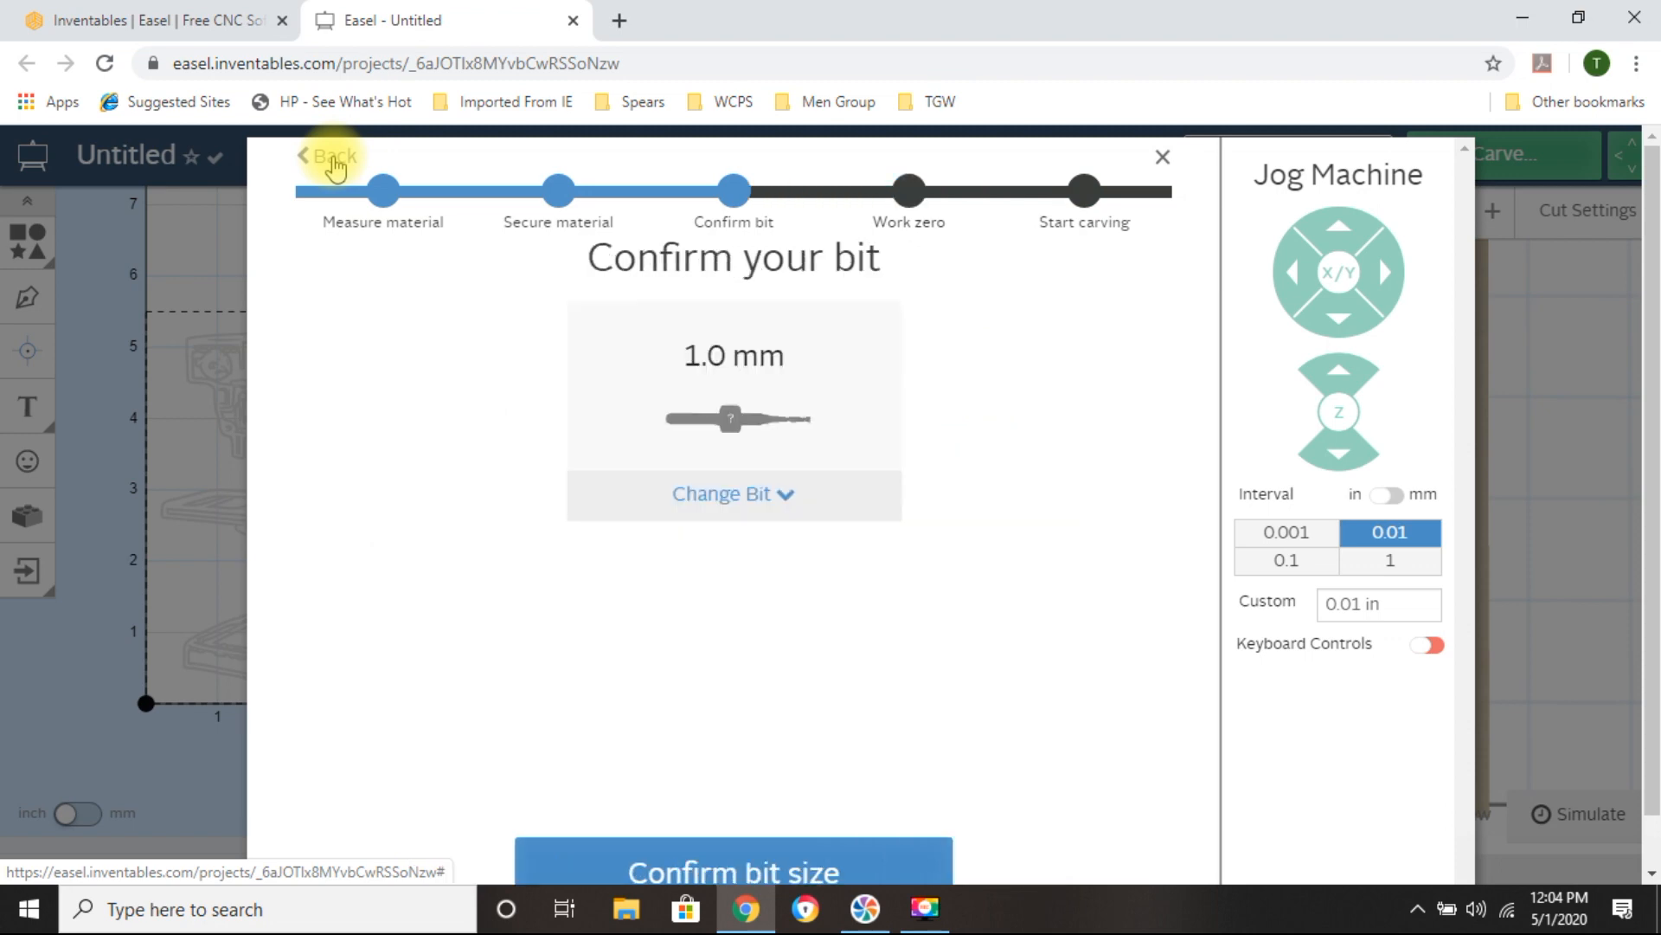
click(335, 164)
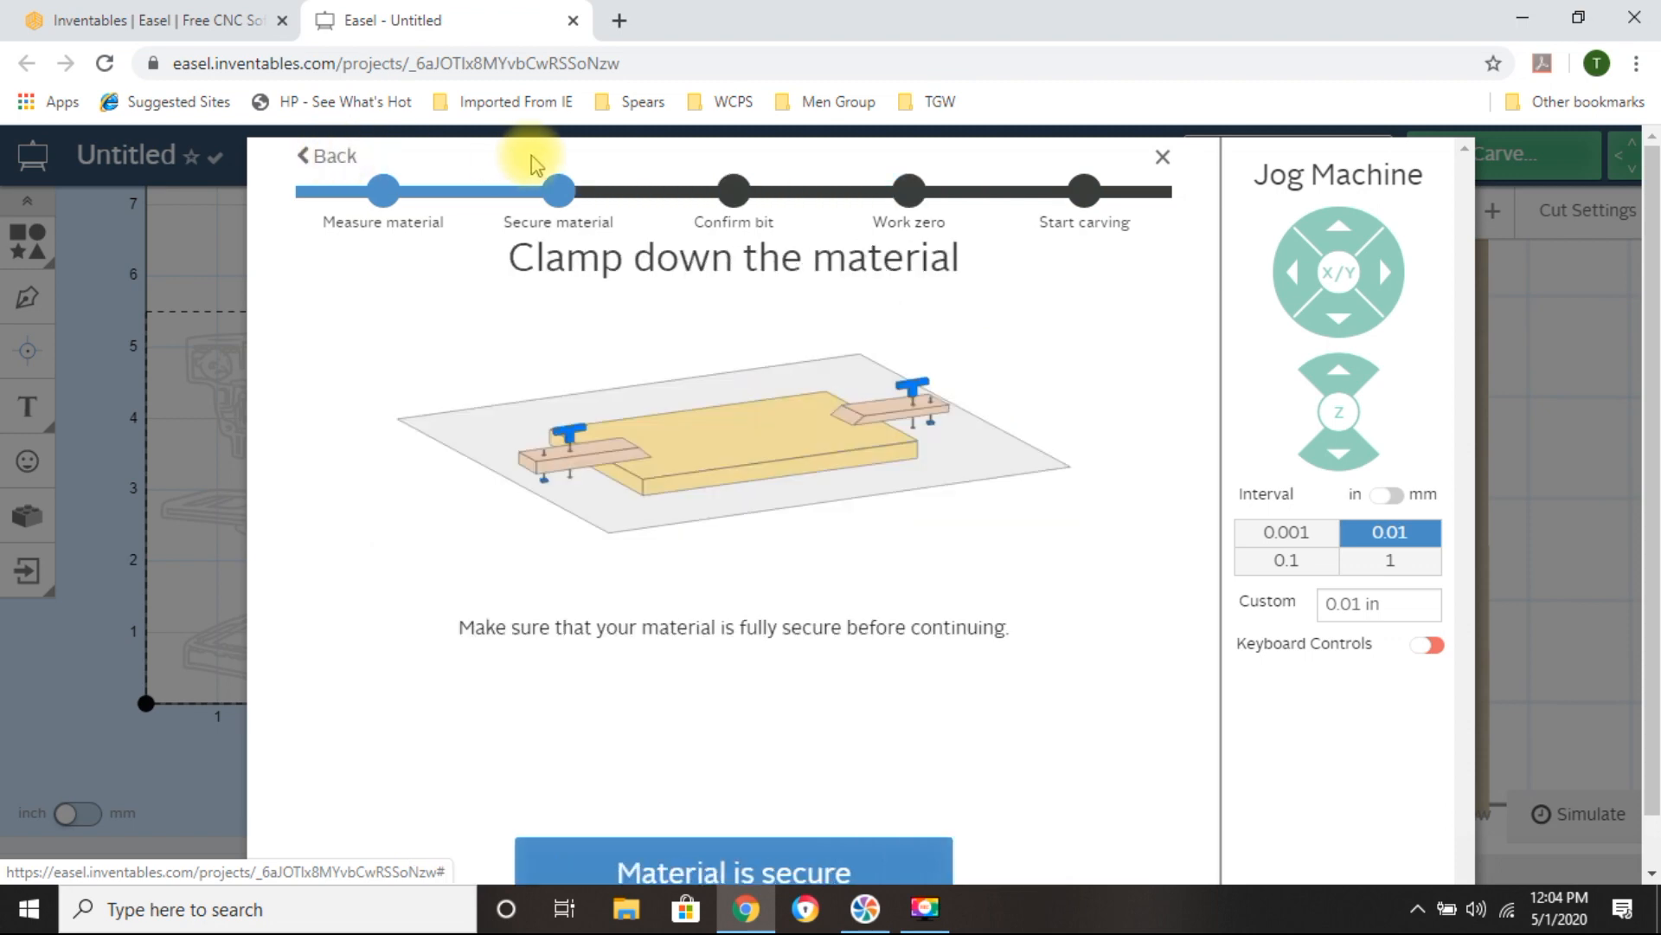
Reconfirm the secured material, the 1.0 mm bit and work zero, and close the carve setup without carving.
scroll(1042, 433, down, 1)
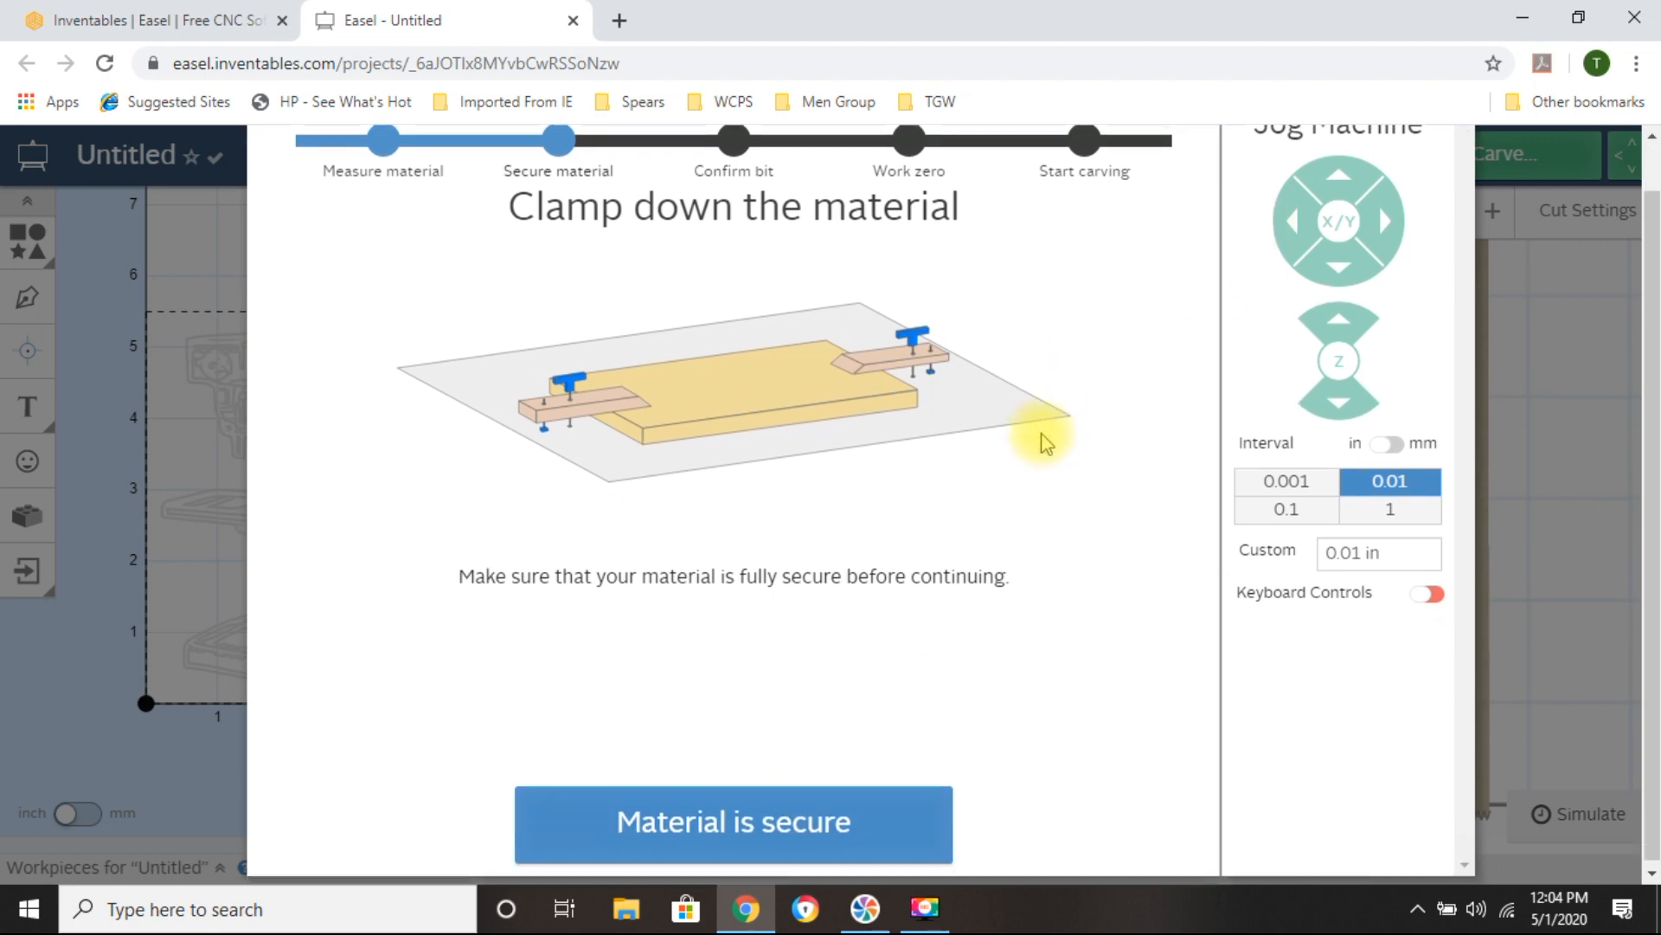
click(741, 832)
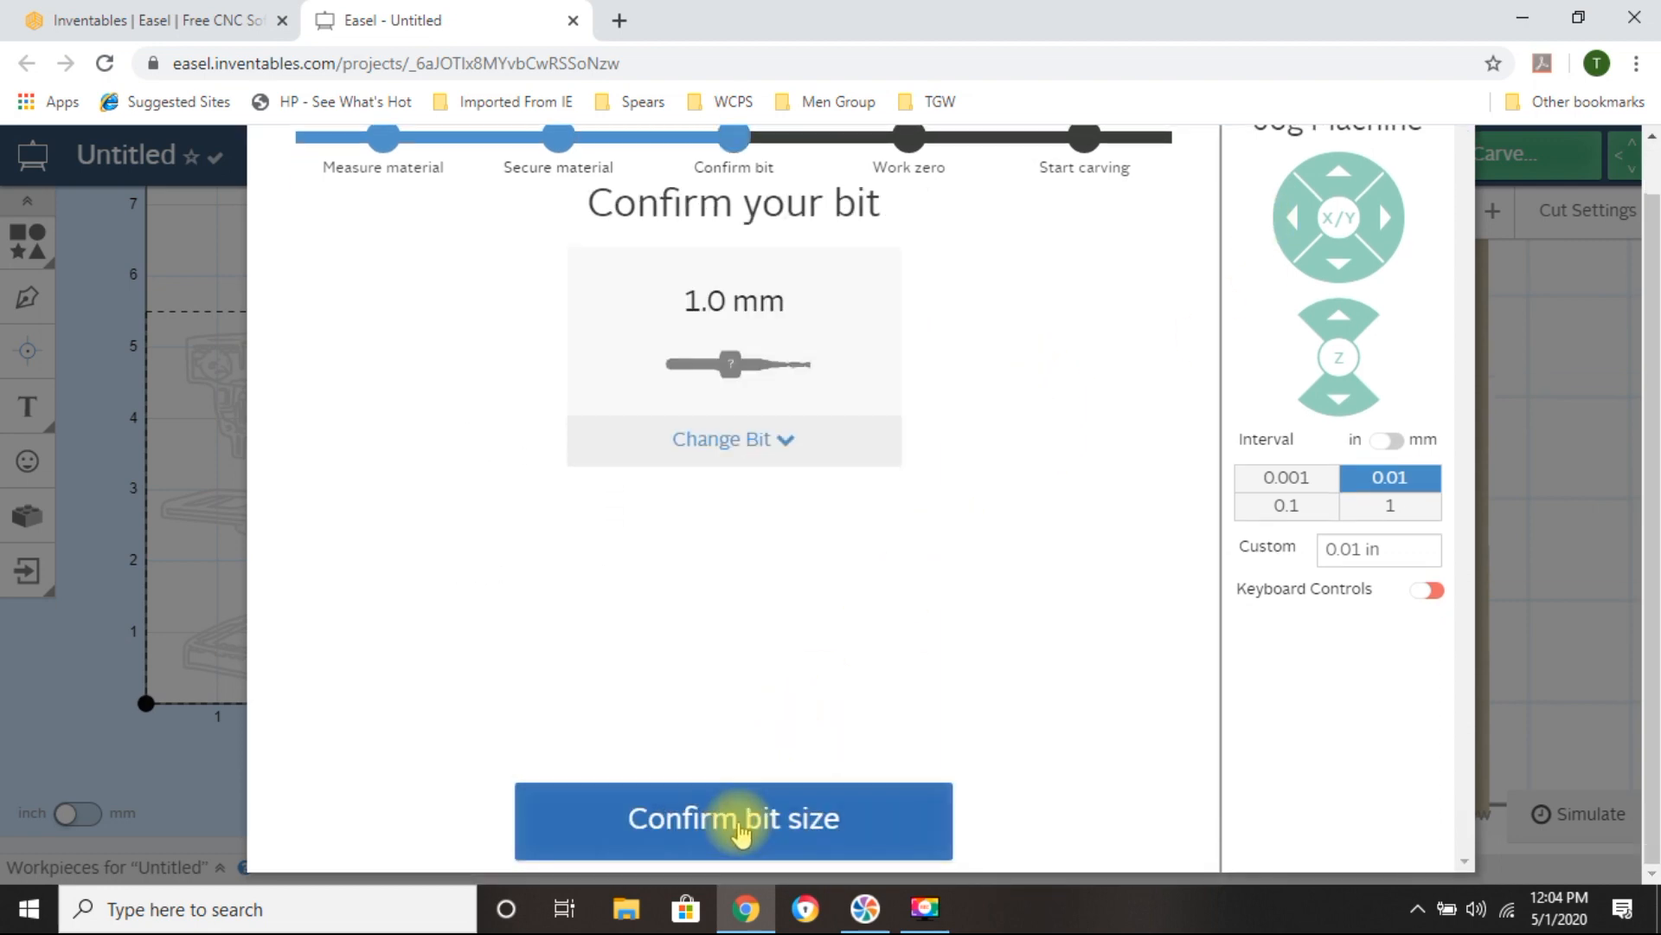
click(738, 829)
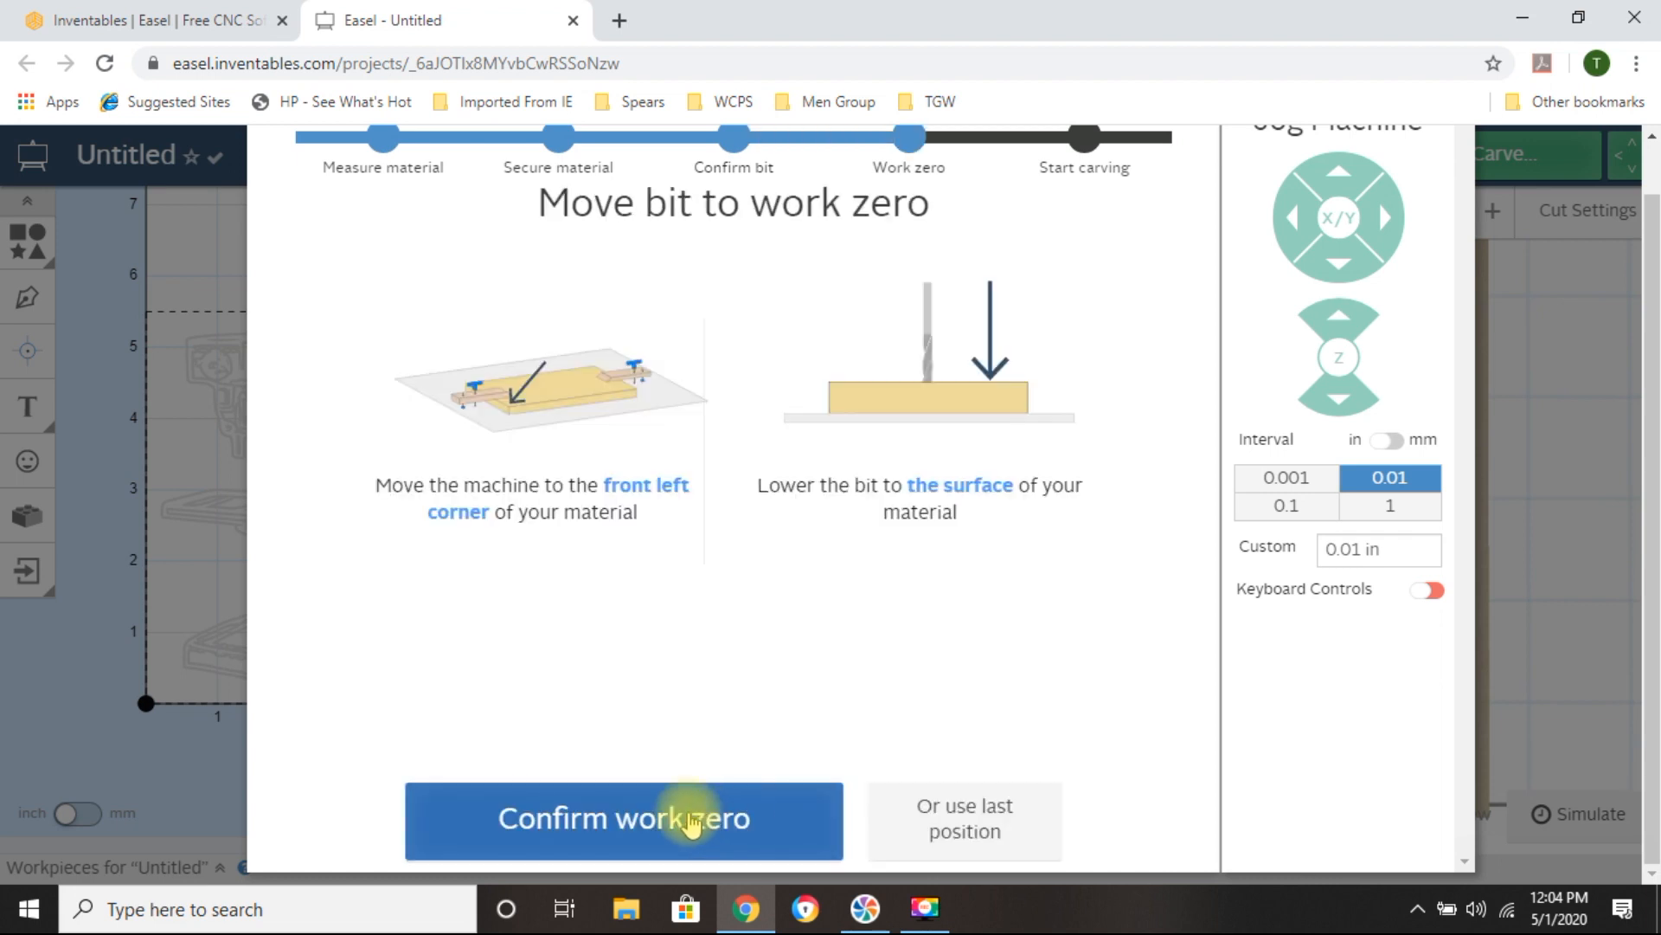
click(655, 844)
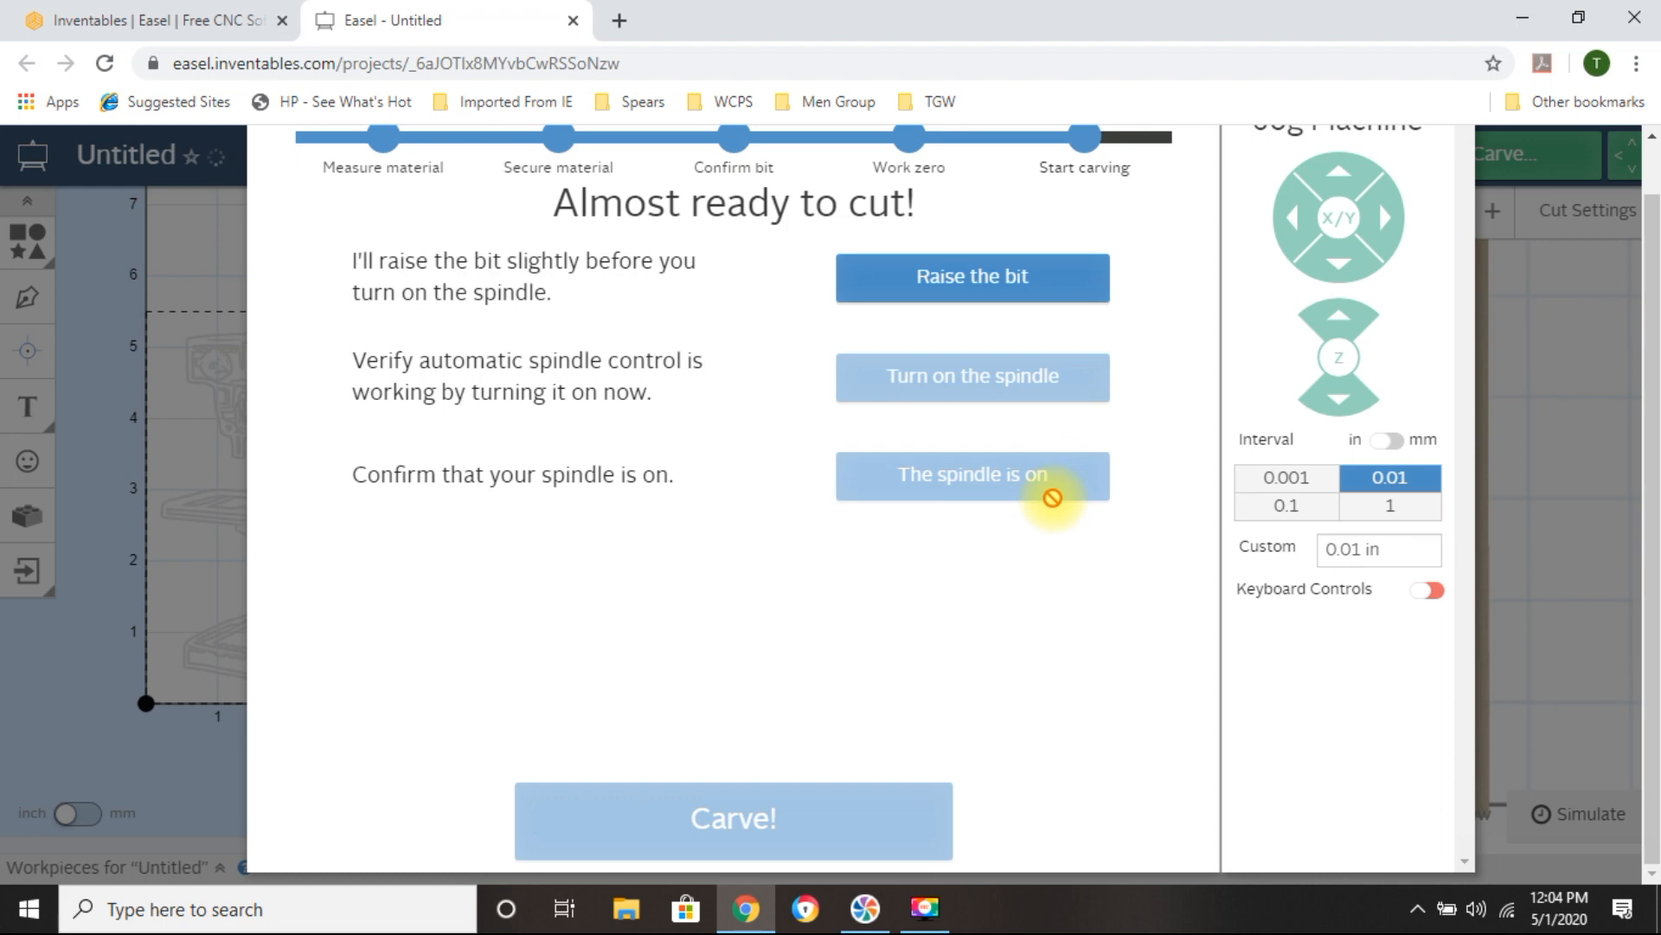
scroll(1053, 495, up, 1)
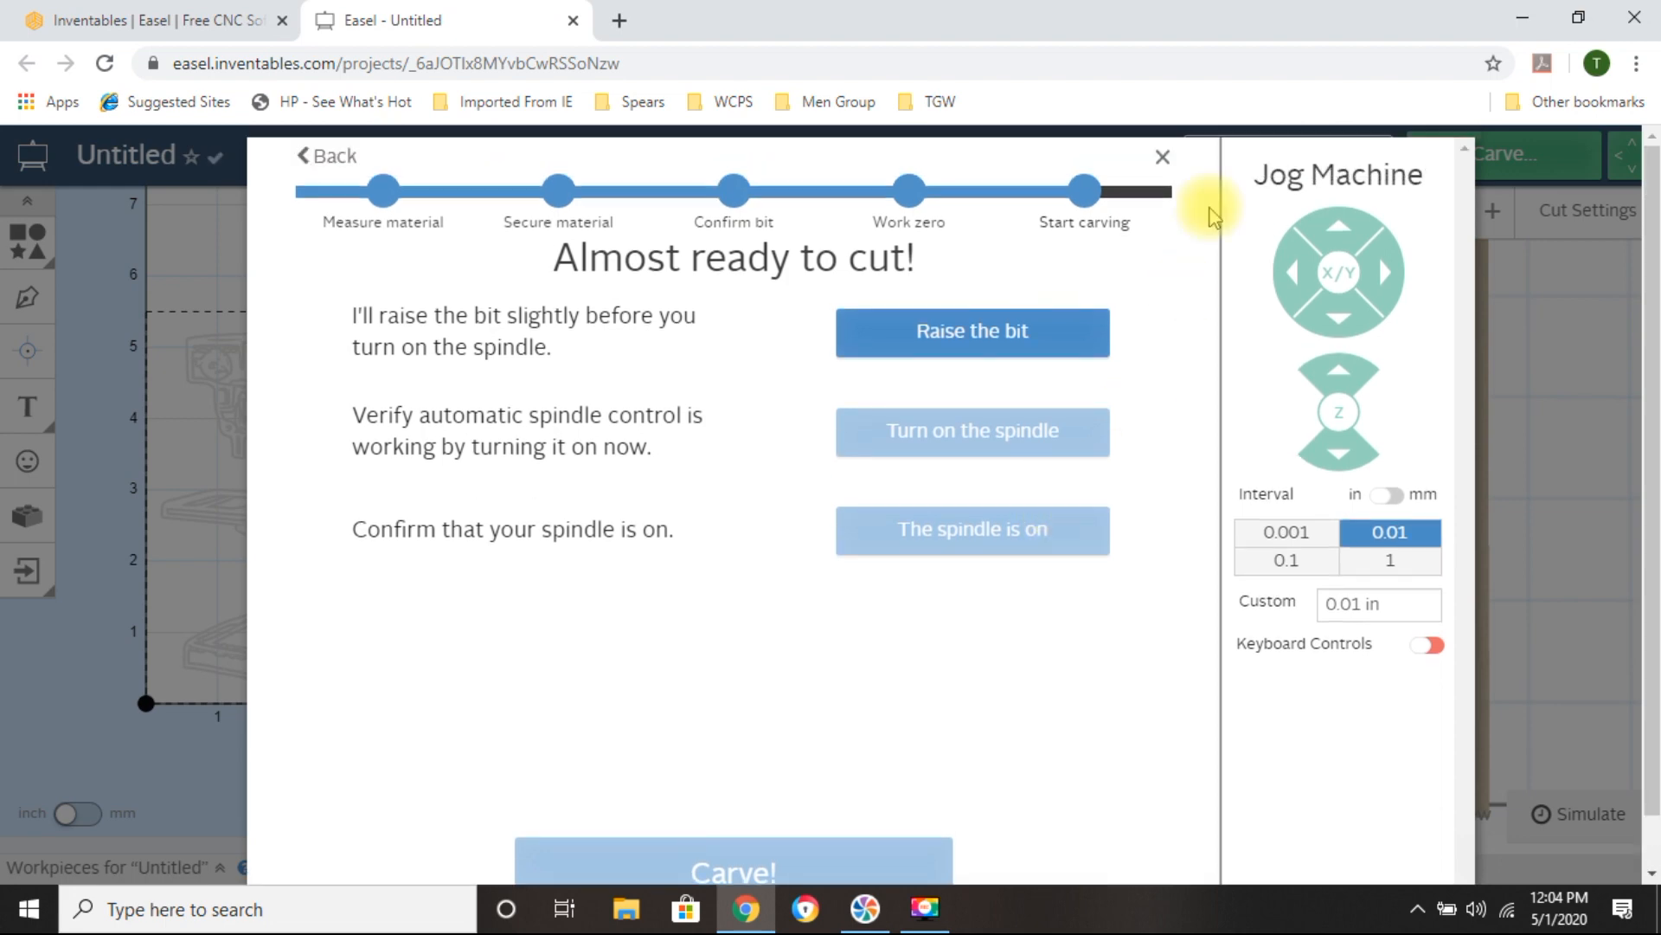
click(1164, 158)
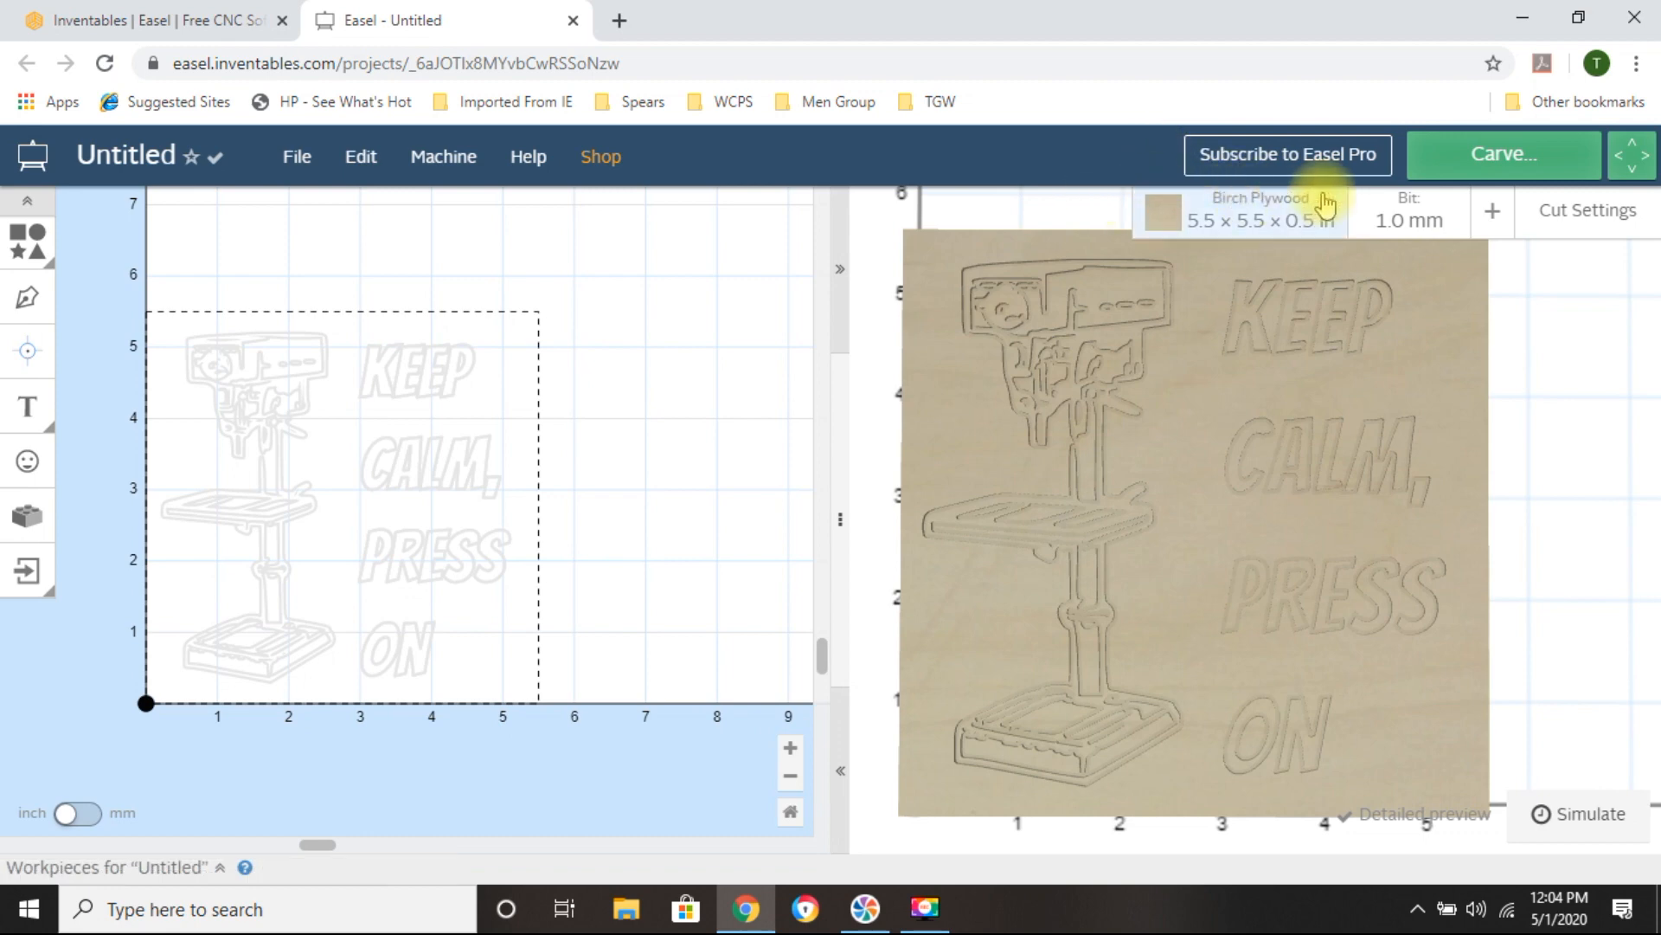
Reopen the carve setup to review the material measurement stage, and close it without confirming anything.
click(1493, 151)
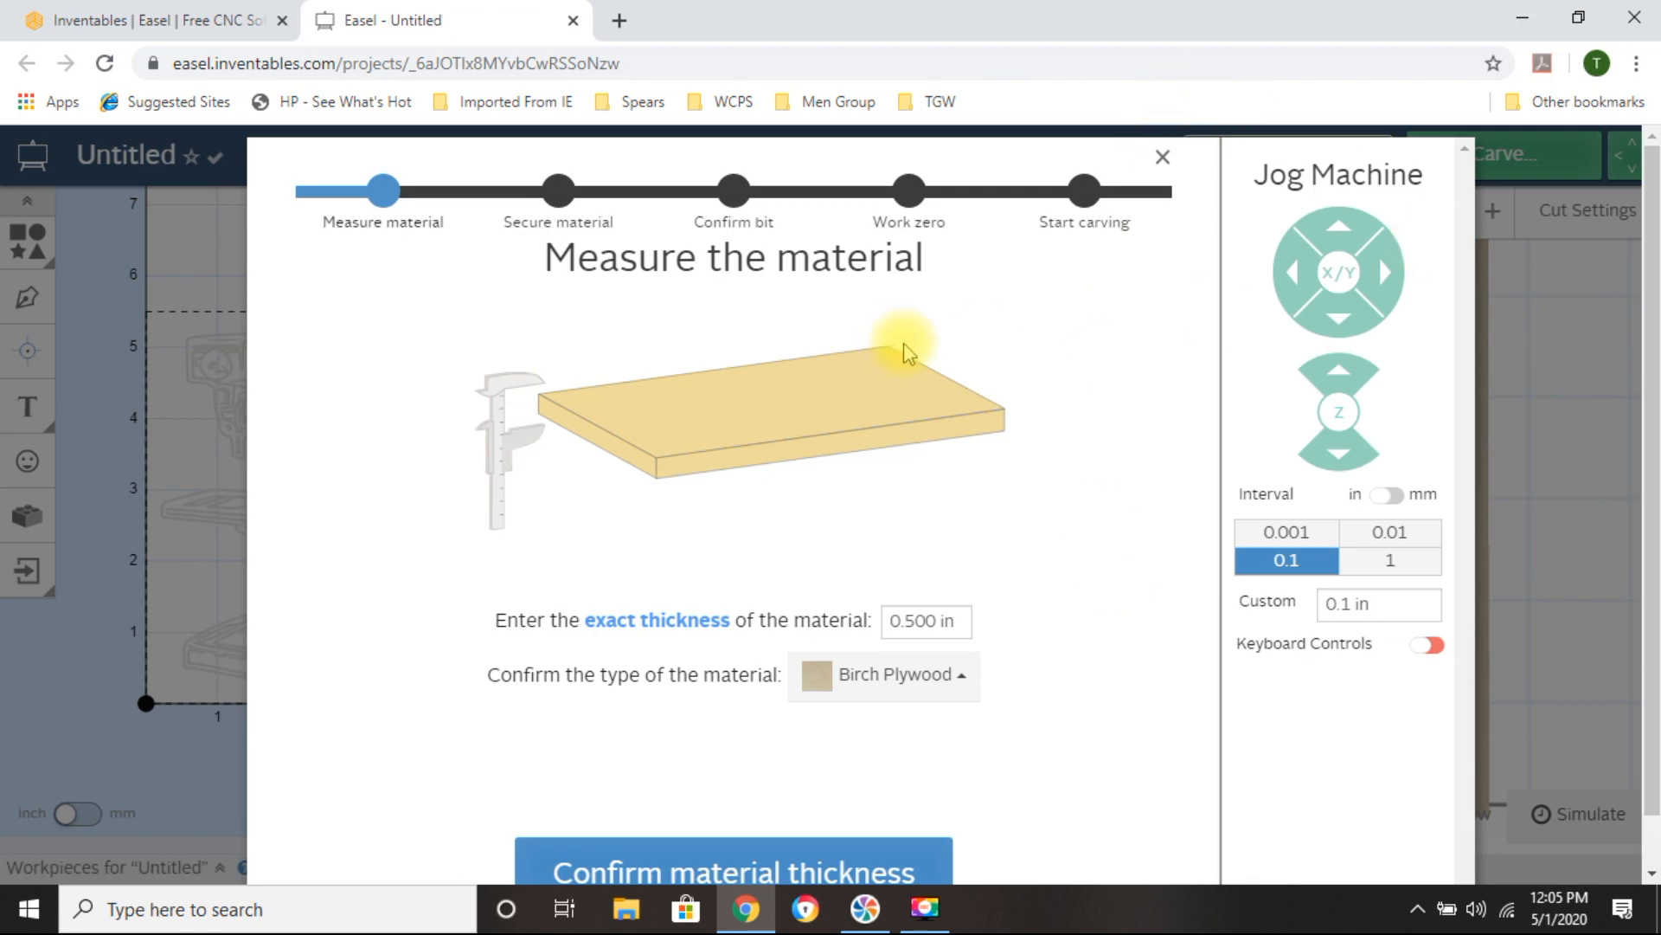
scroll(917, 346, down, 1)
scroll(971, 248, up, 1)
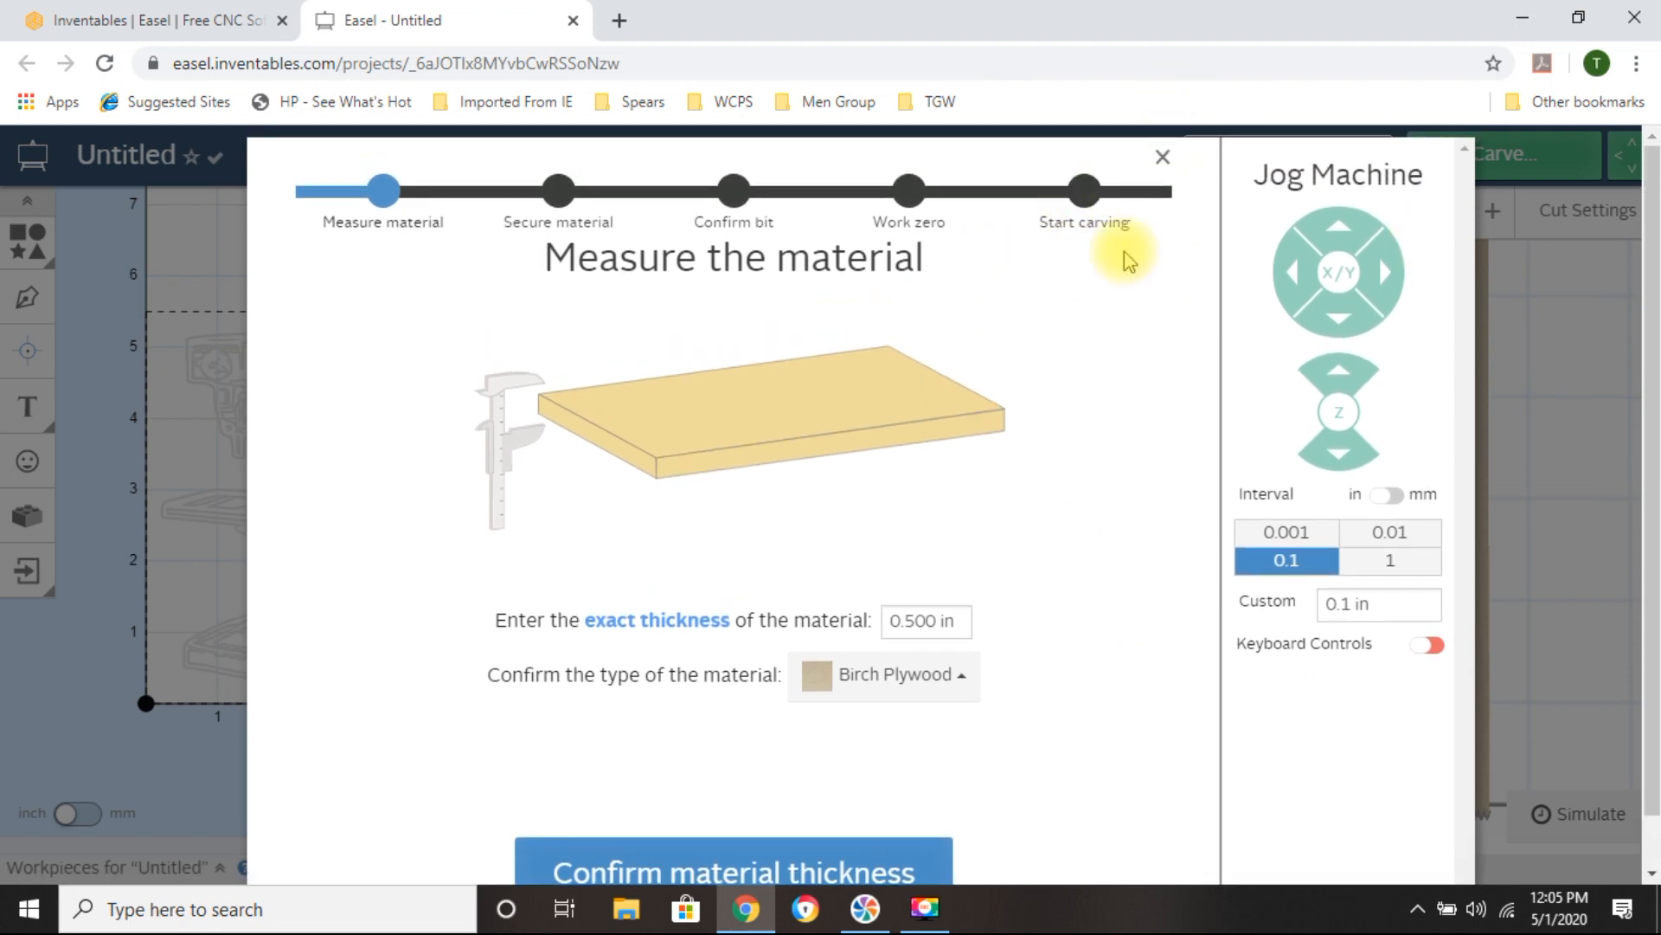
click(1162, 157)
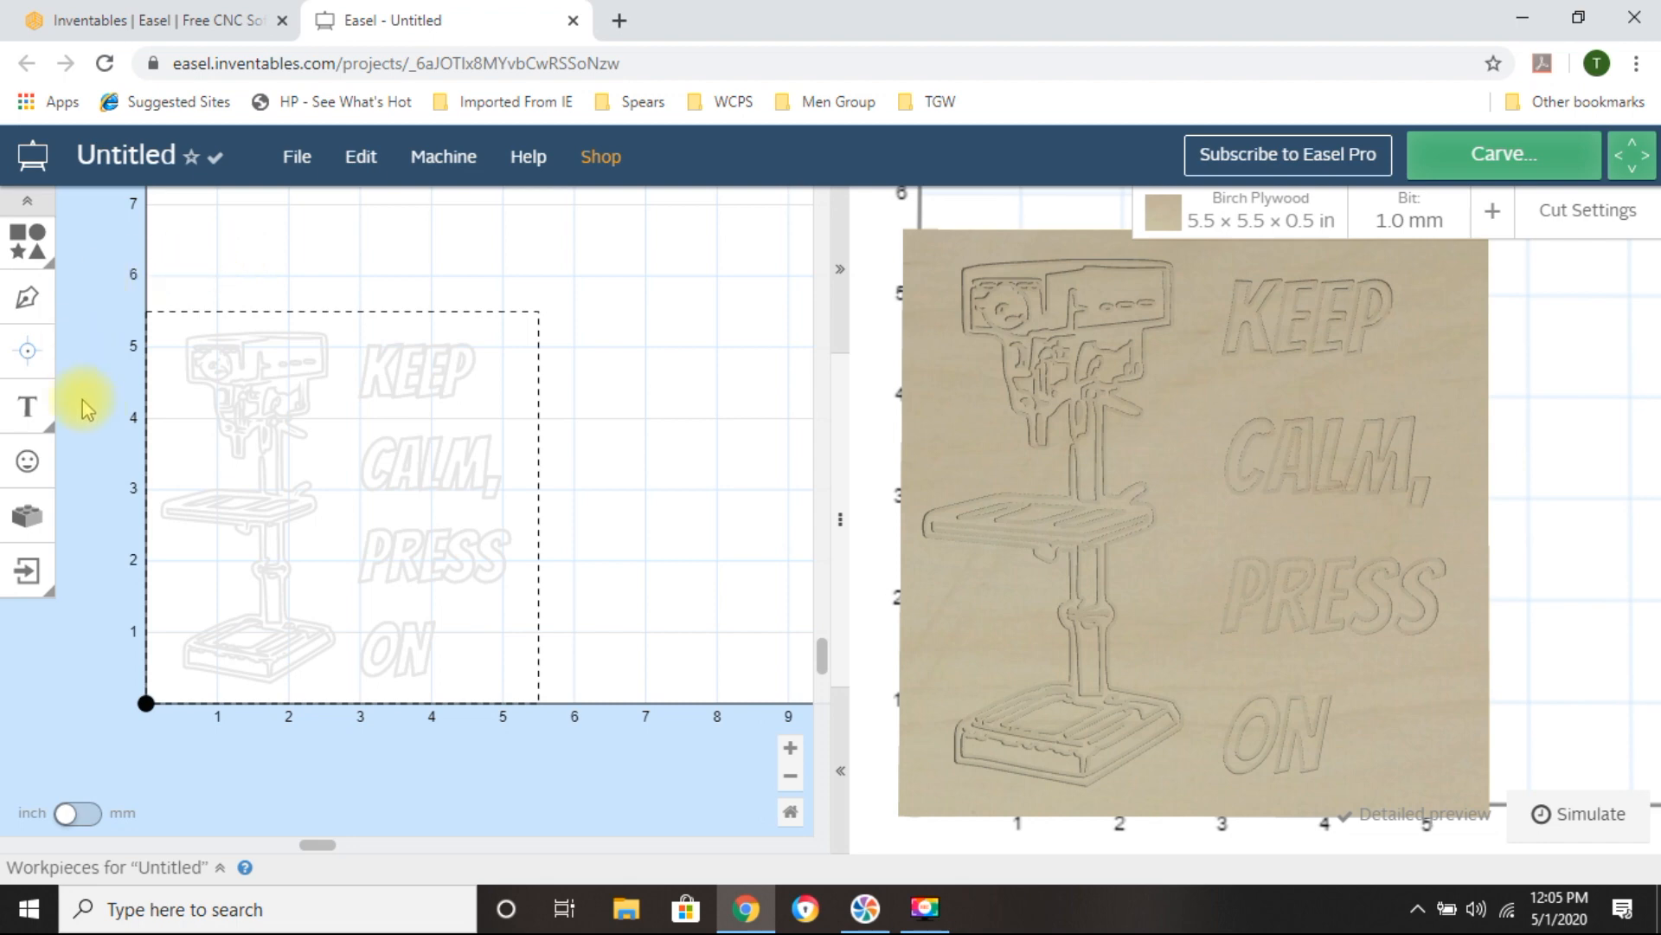
Browse the App Library's generators, tools and utilities, and close it.
click(25, 523)
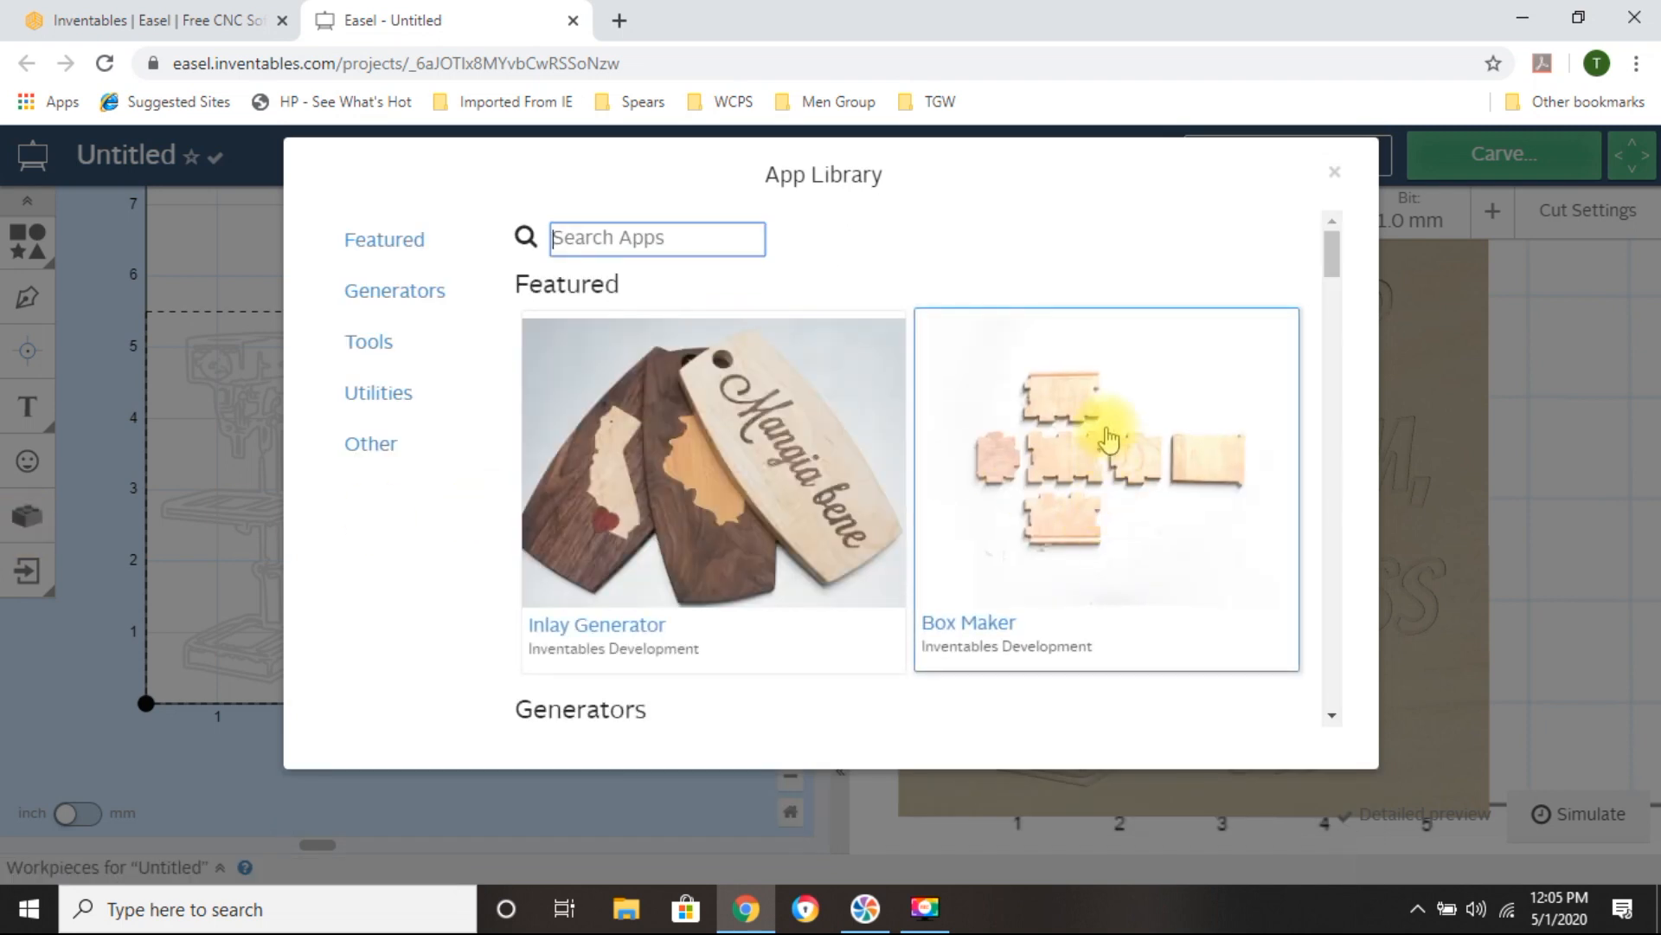
scroll(1116, 303, down, 4)
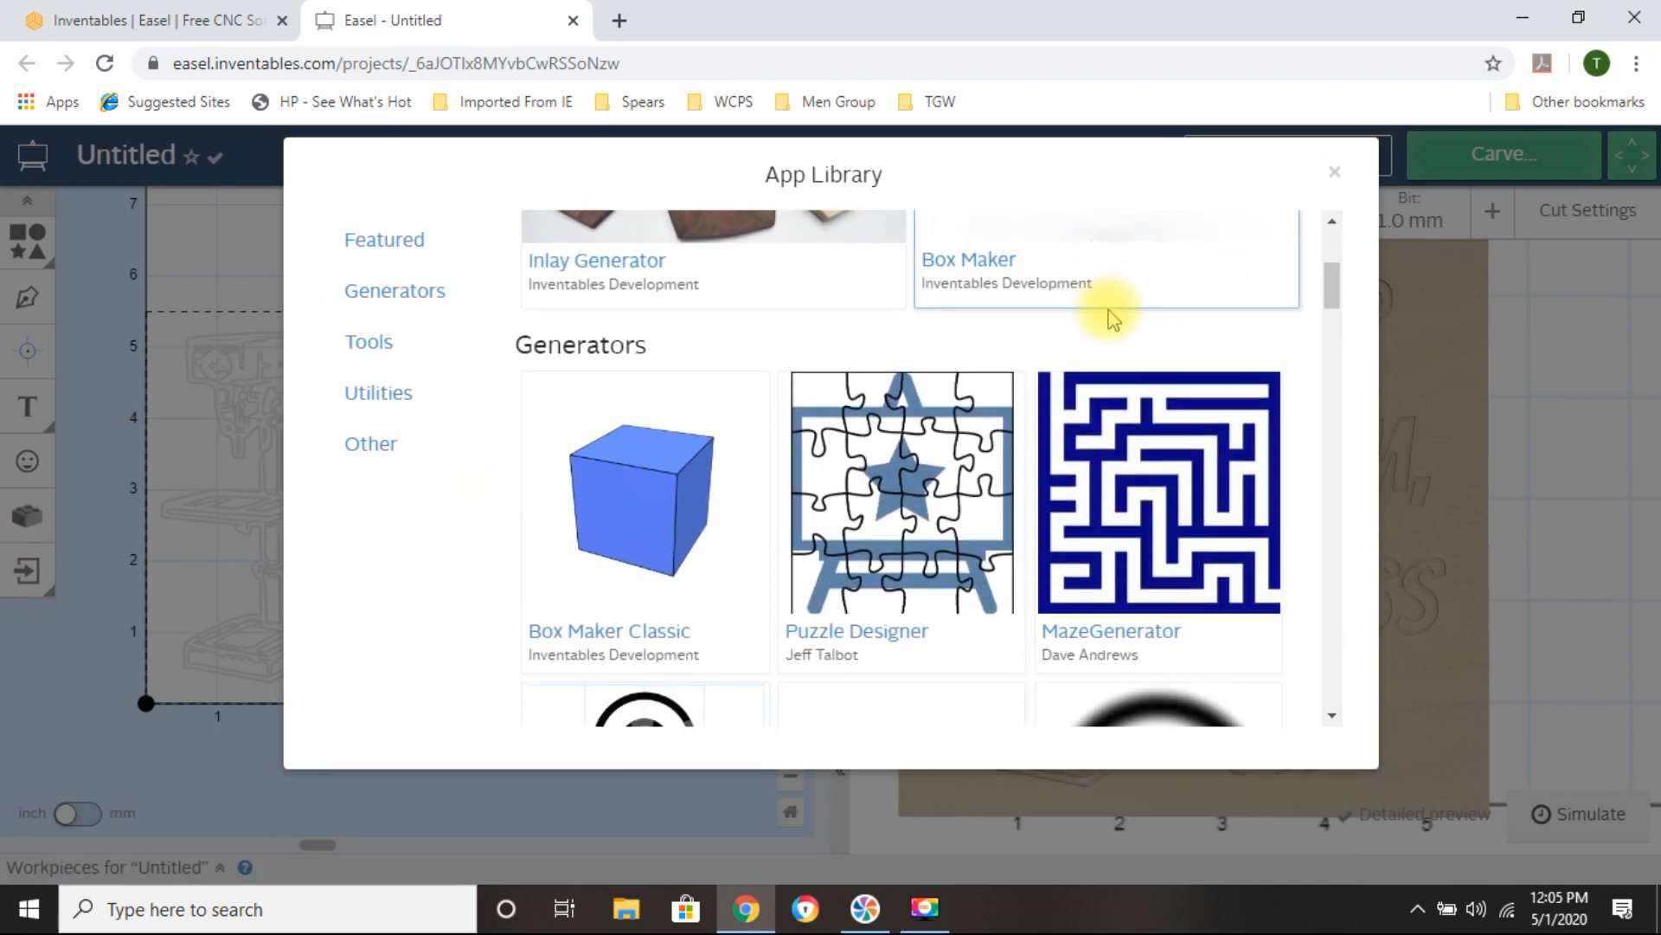
scroll(1112, 318, down, 4)
scroll(1111, 320, down, 4)
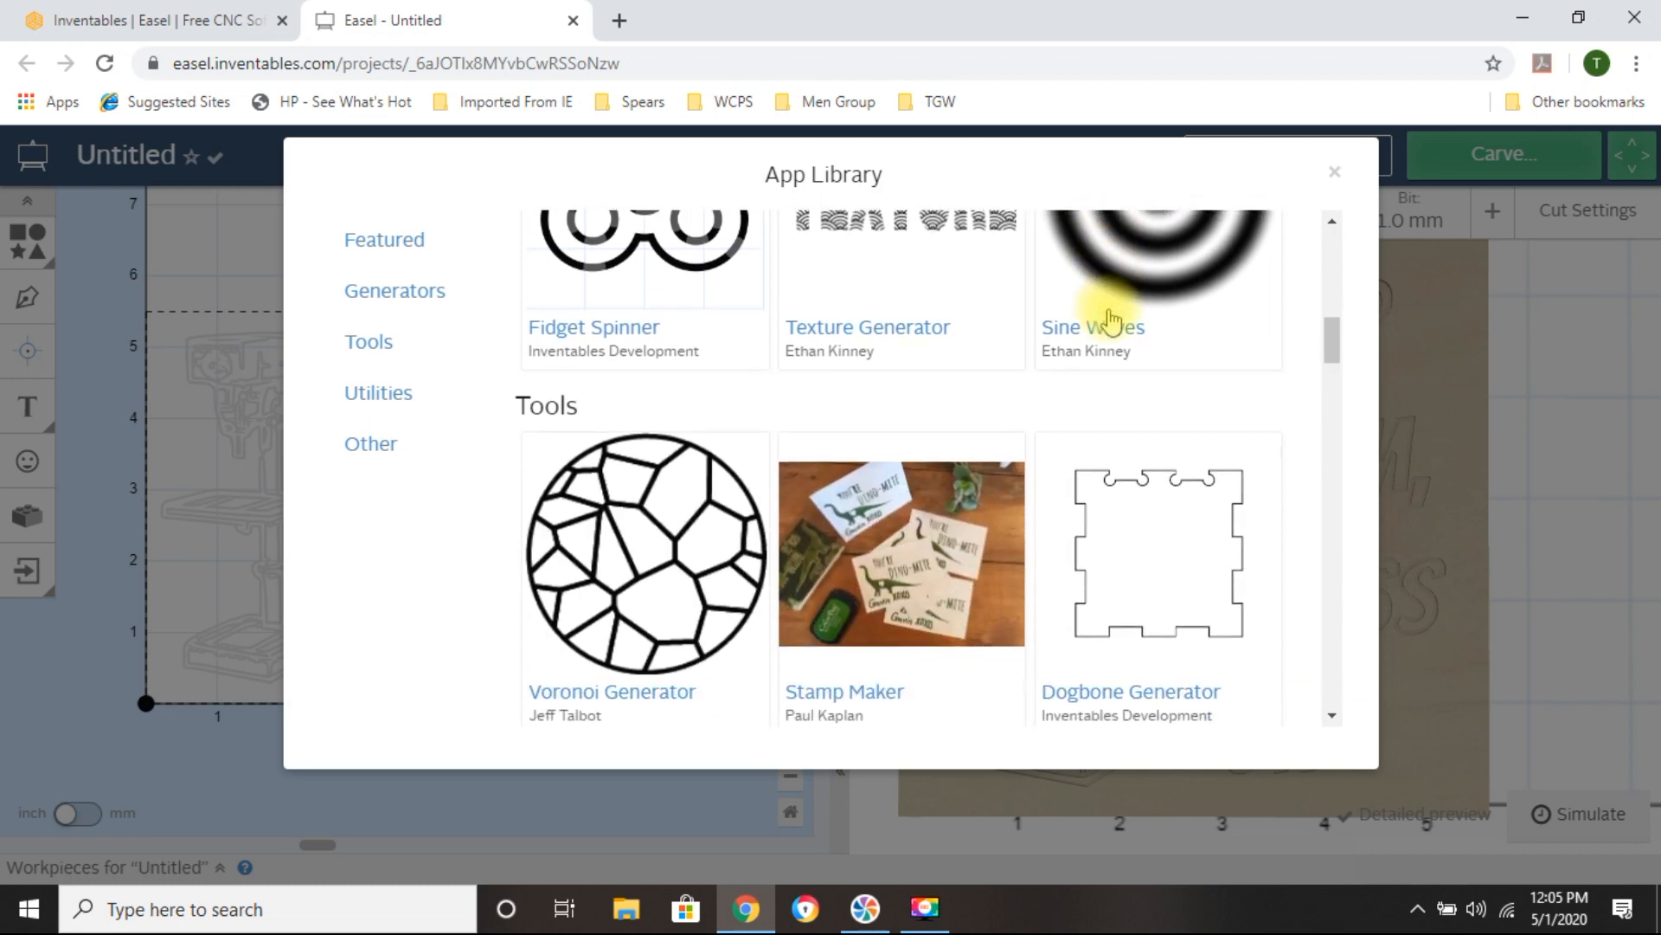
scroll(1112, 320, down, 3)
scroll(1109, 313, down, 4)
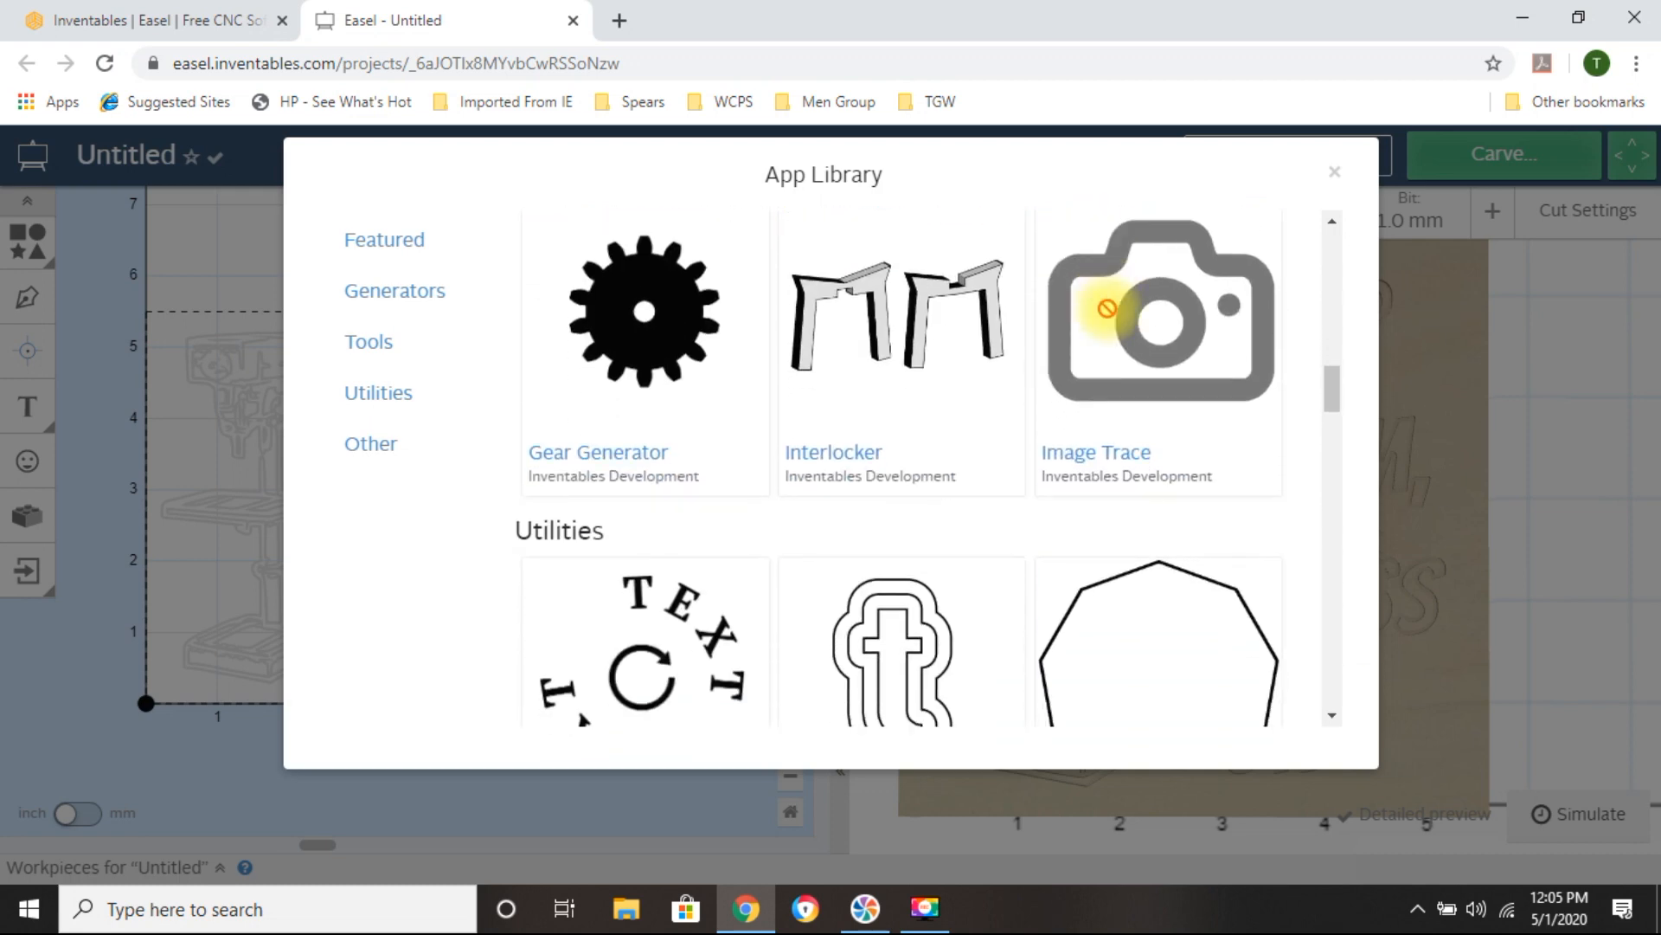
scroll(972, 482, down, 10)
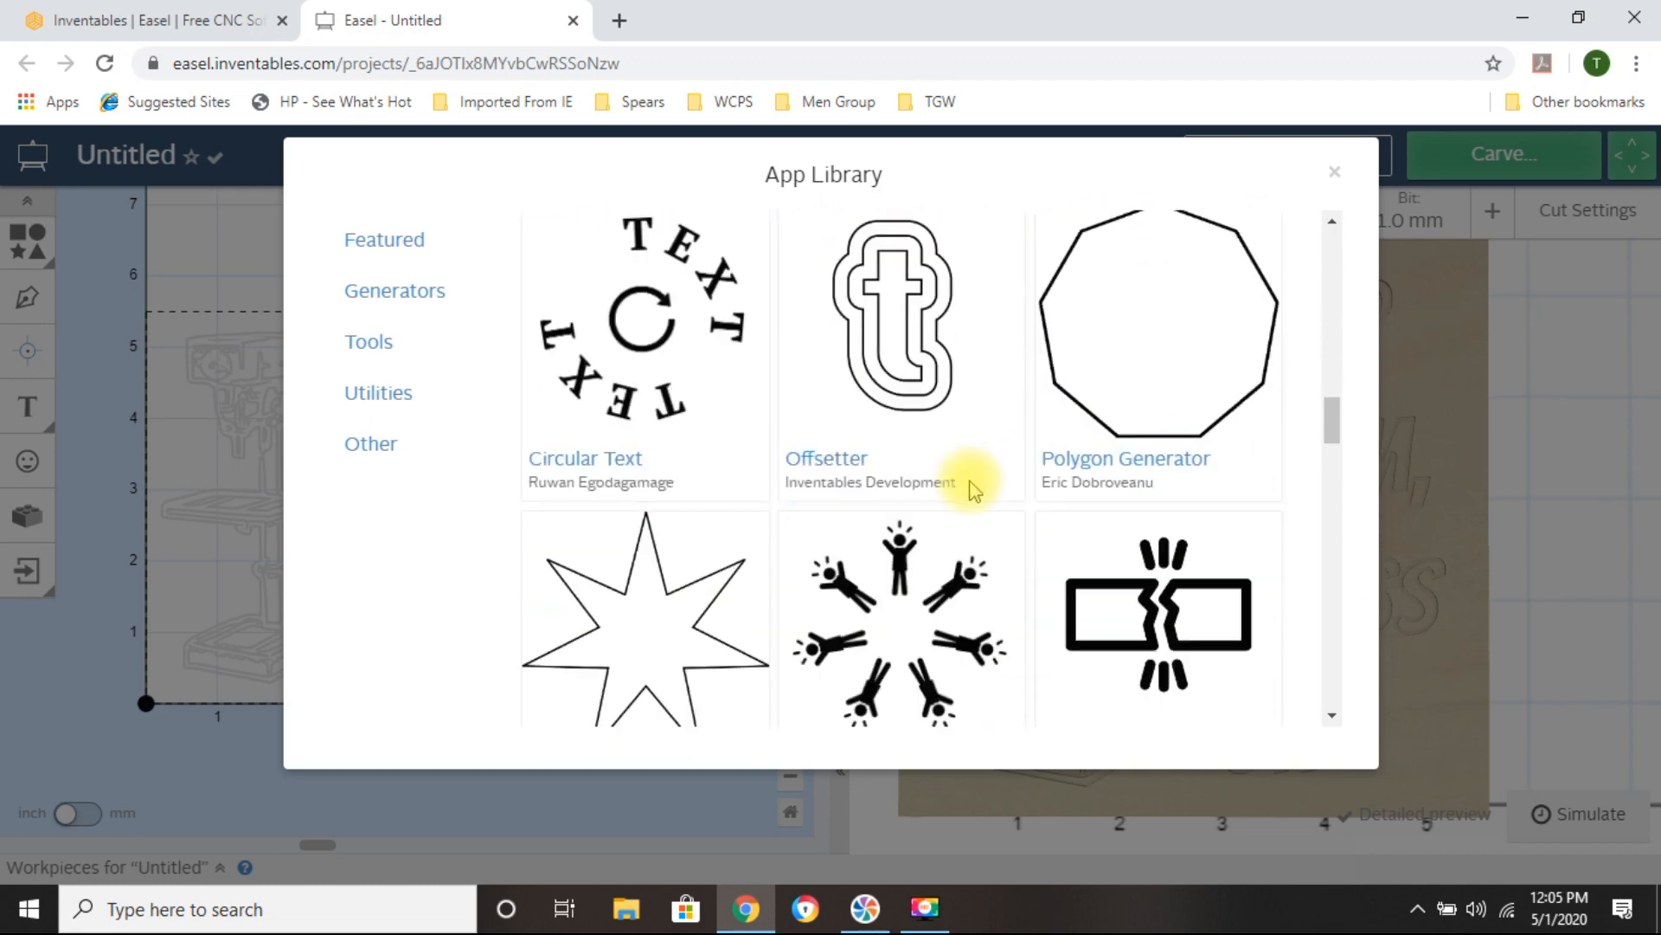
scroll(968, 479, down, 9)
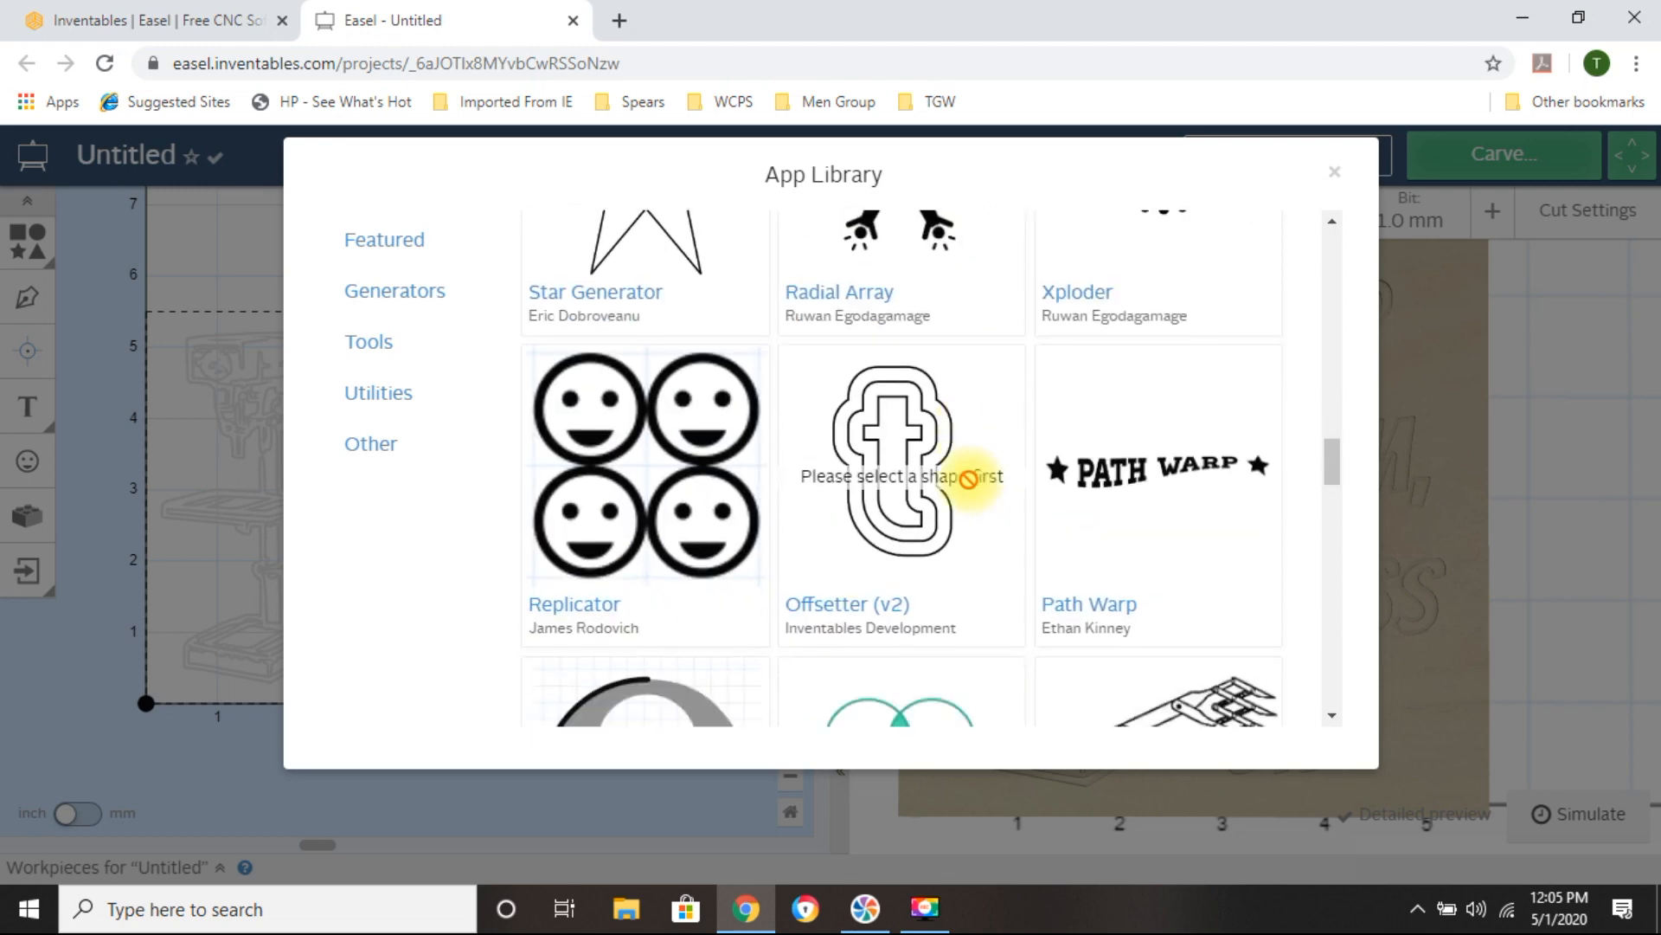
scroll(968, 479, down, 1)
scroll(971, 482, up, 4)
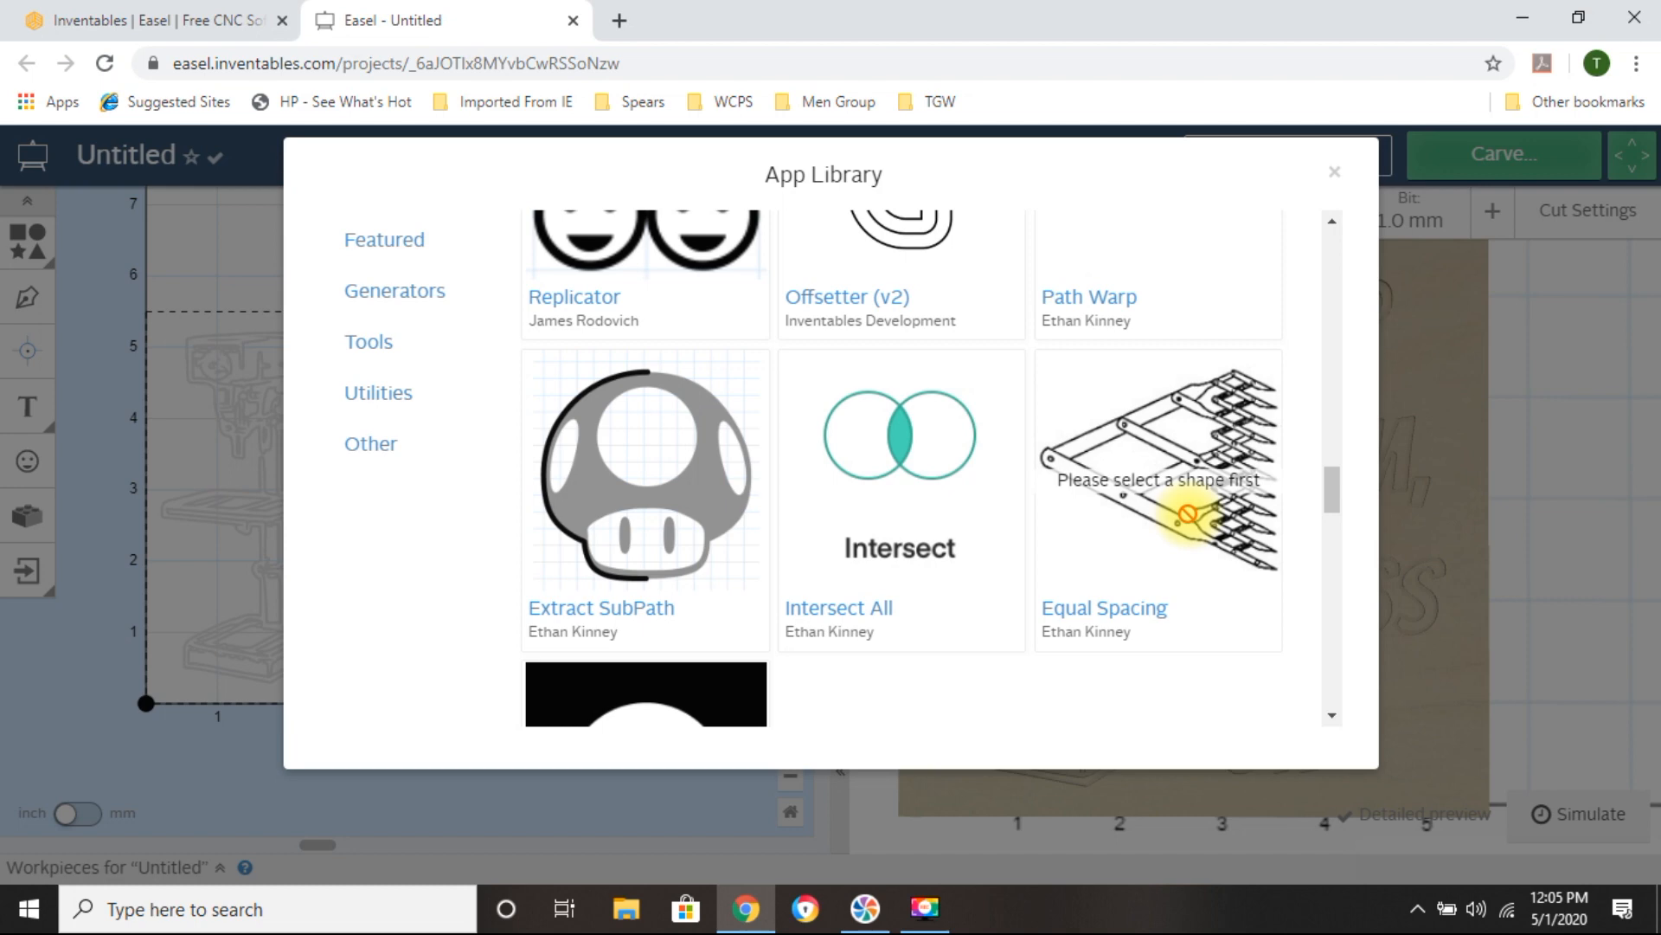
click(216, 235)
Select the KEEP CALM, PRESS ON text and open the Equal Spacing app from the App Library.
click(422, 387)
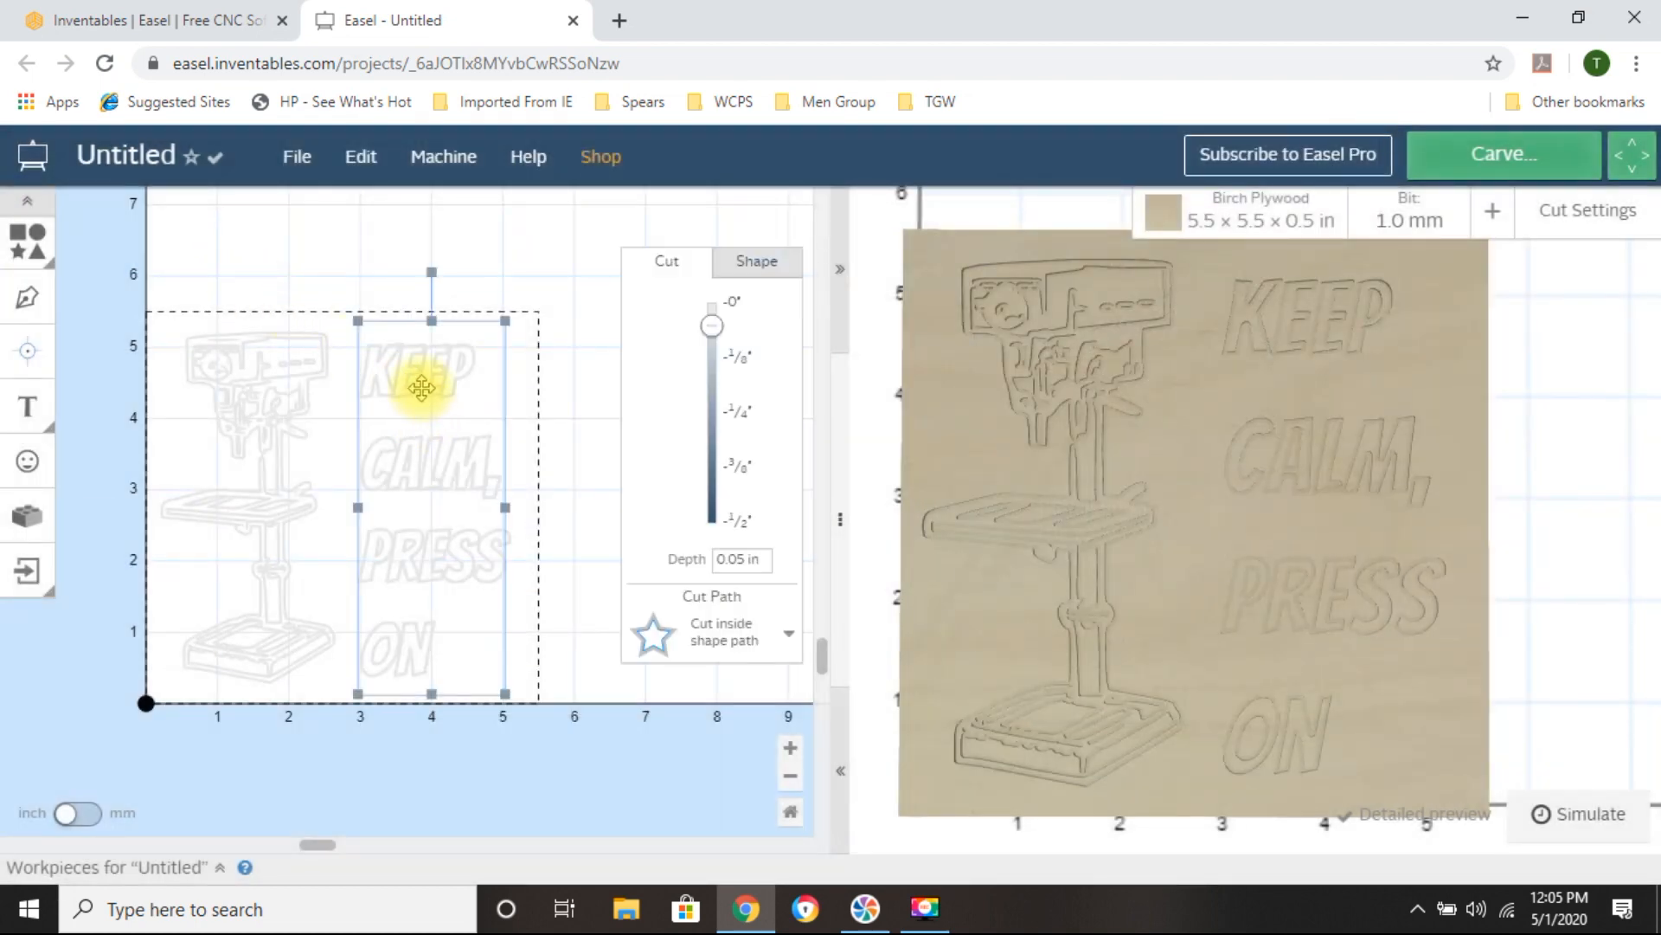
click(25, 517)
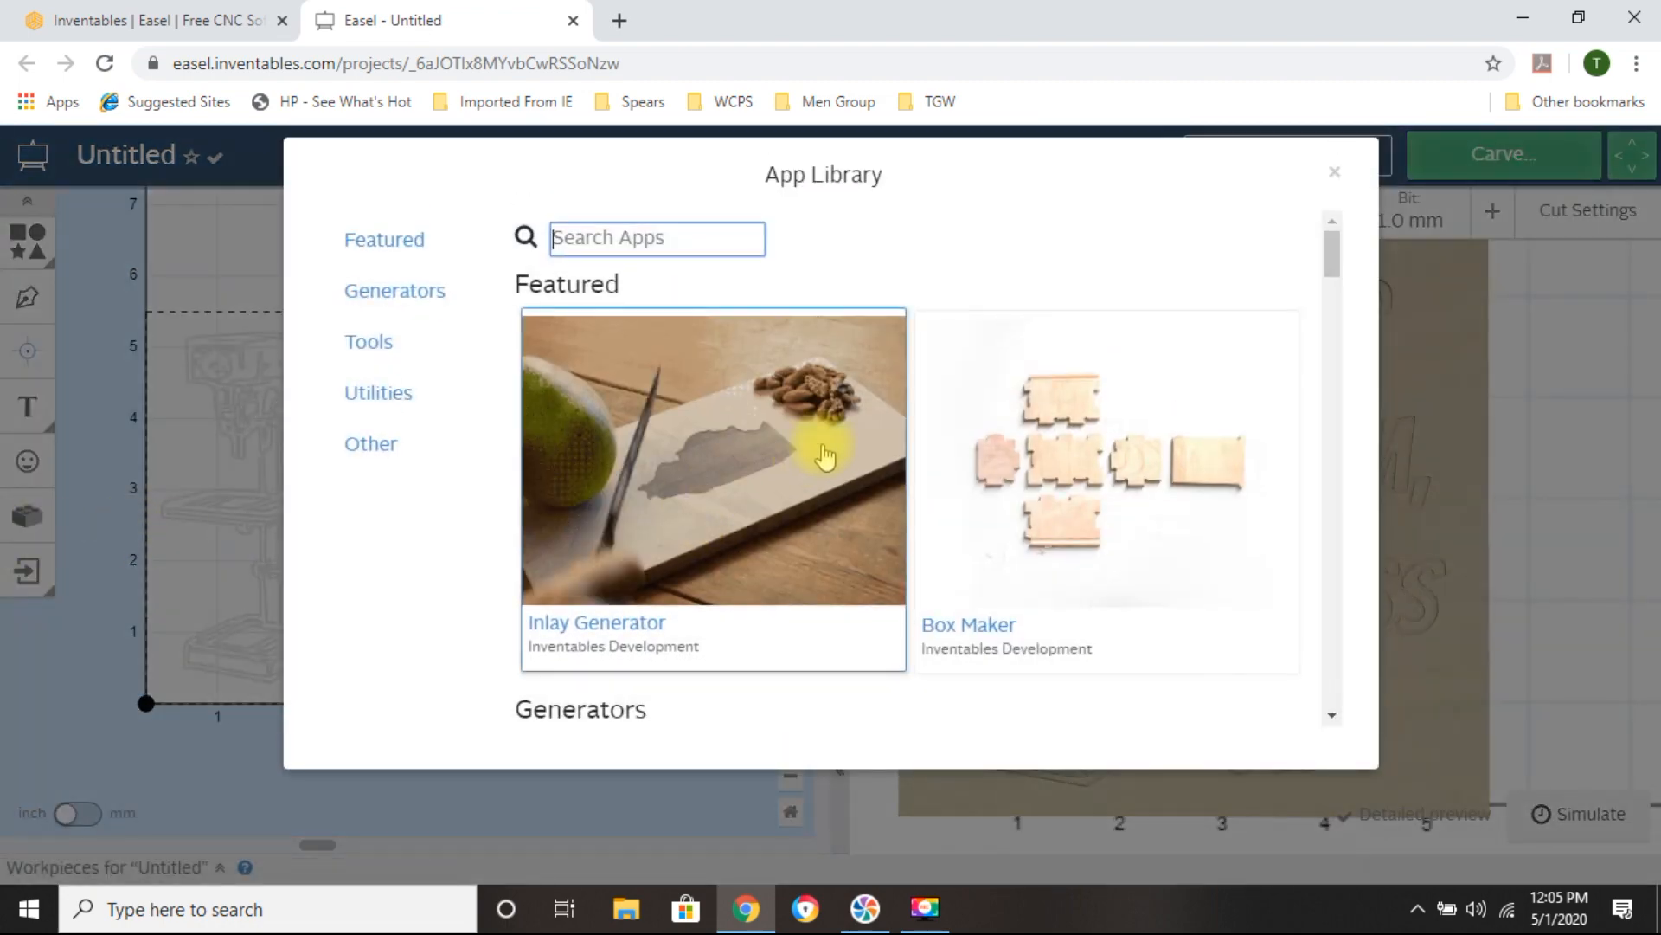
scroll(1020, 481, down, 15)
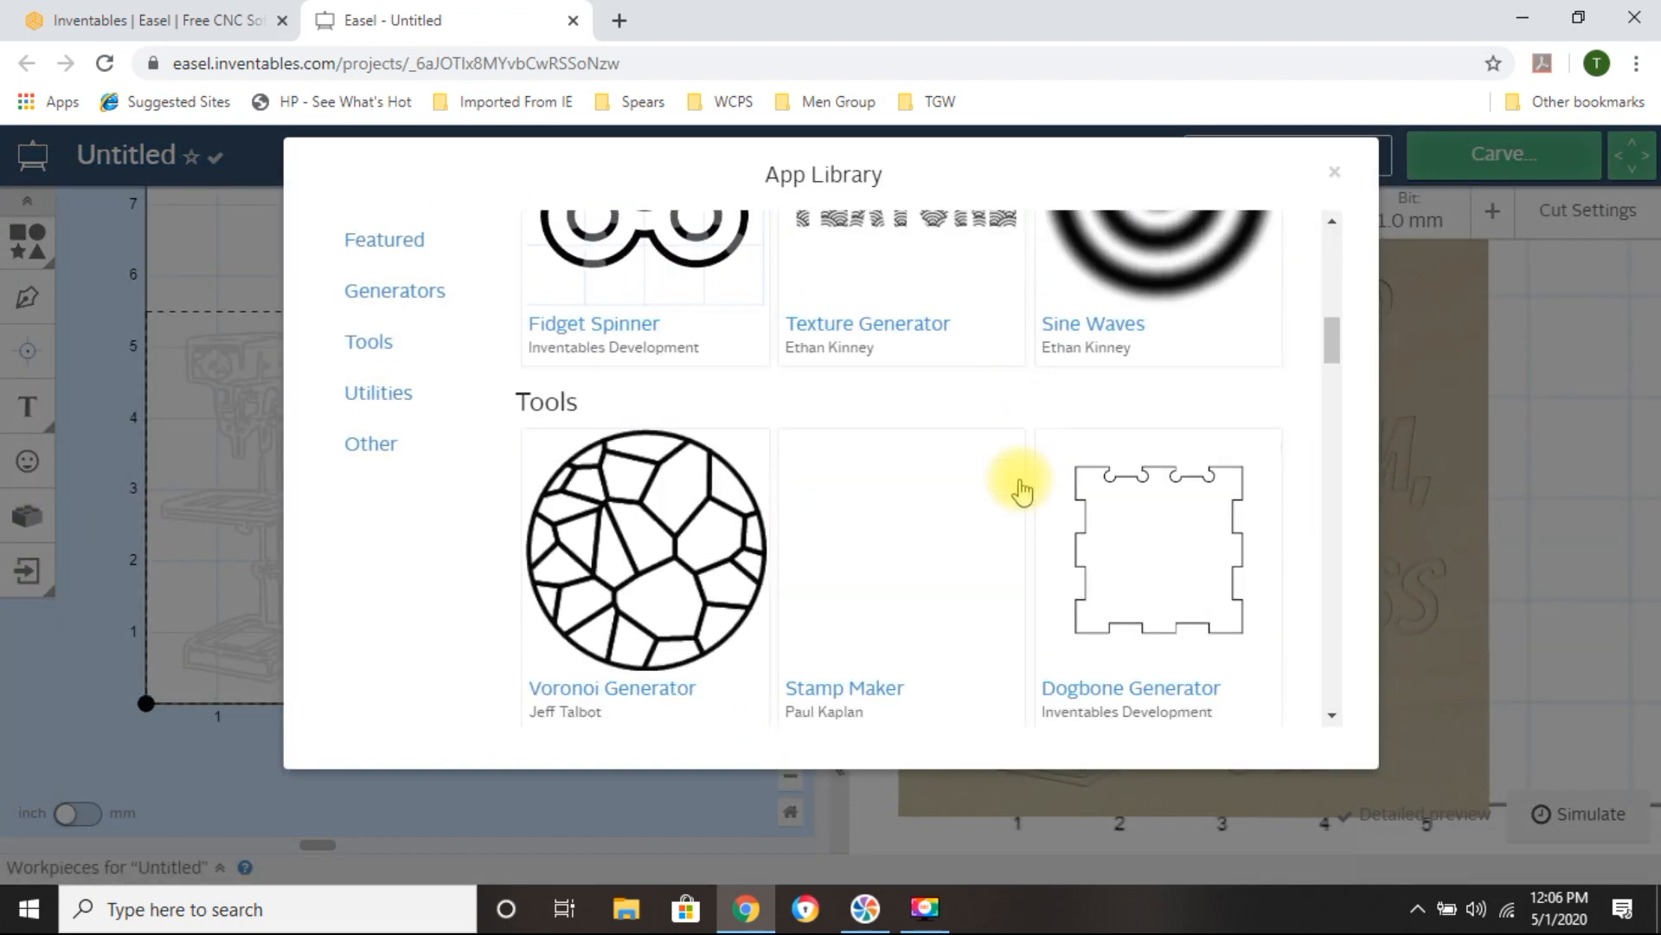
scroll(1021, 490, down, 12)
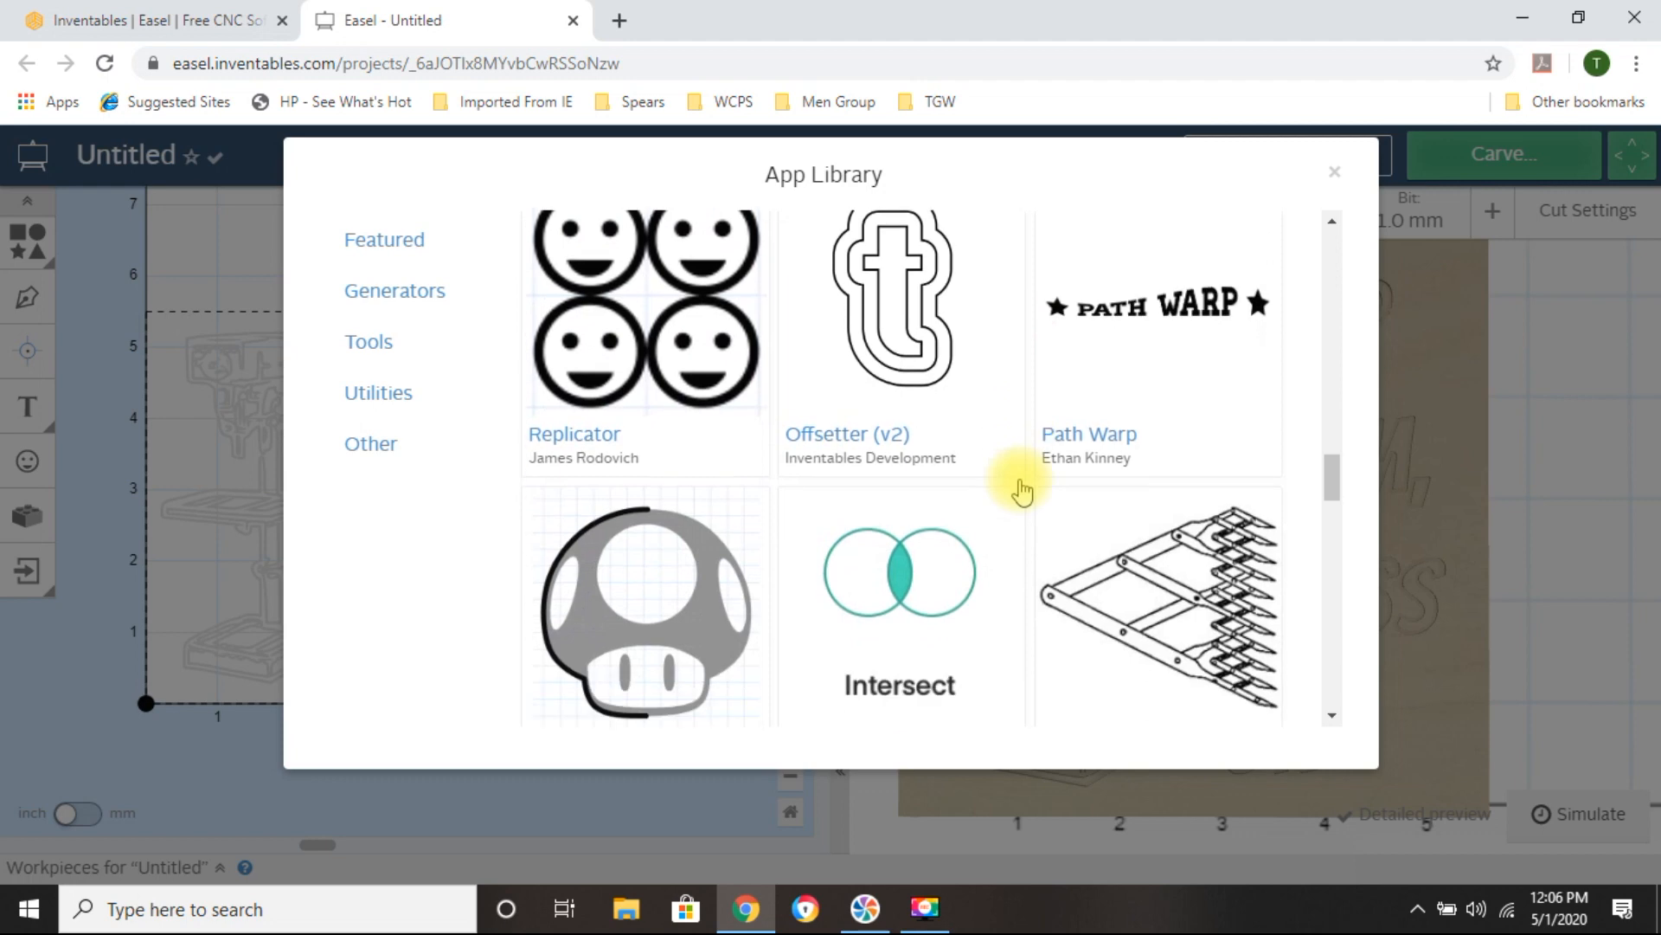
click(1194, 495)
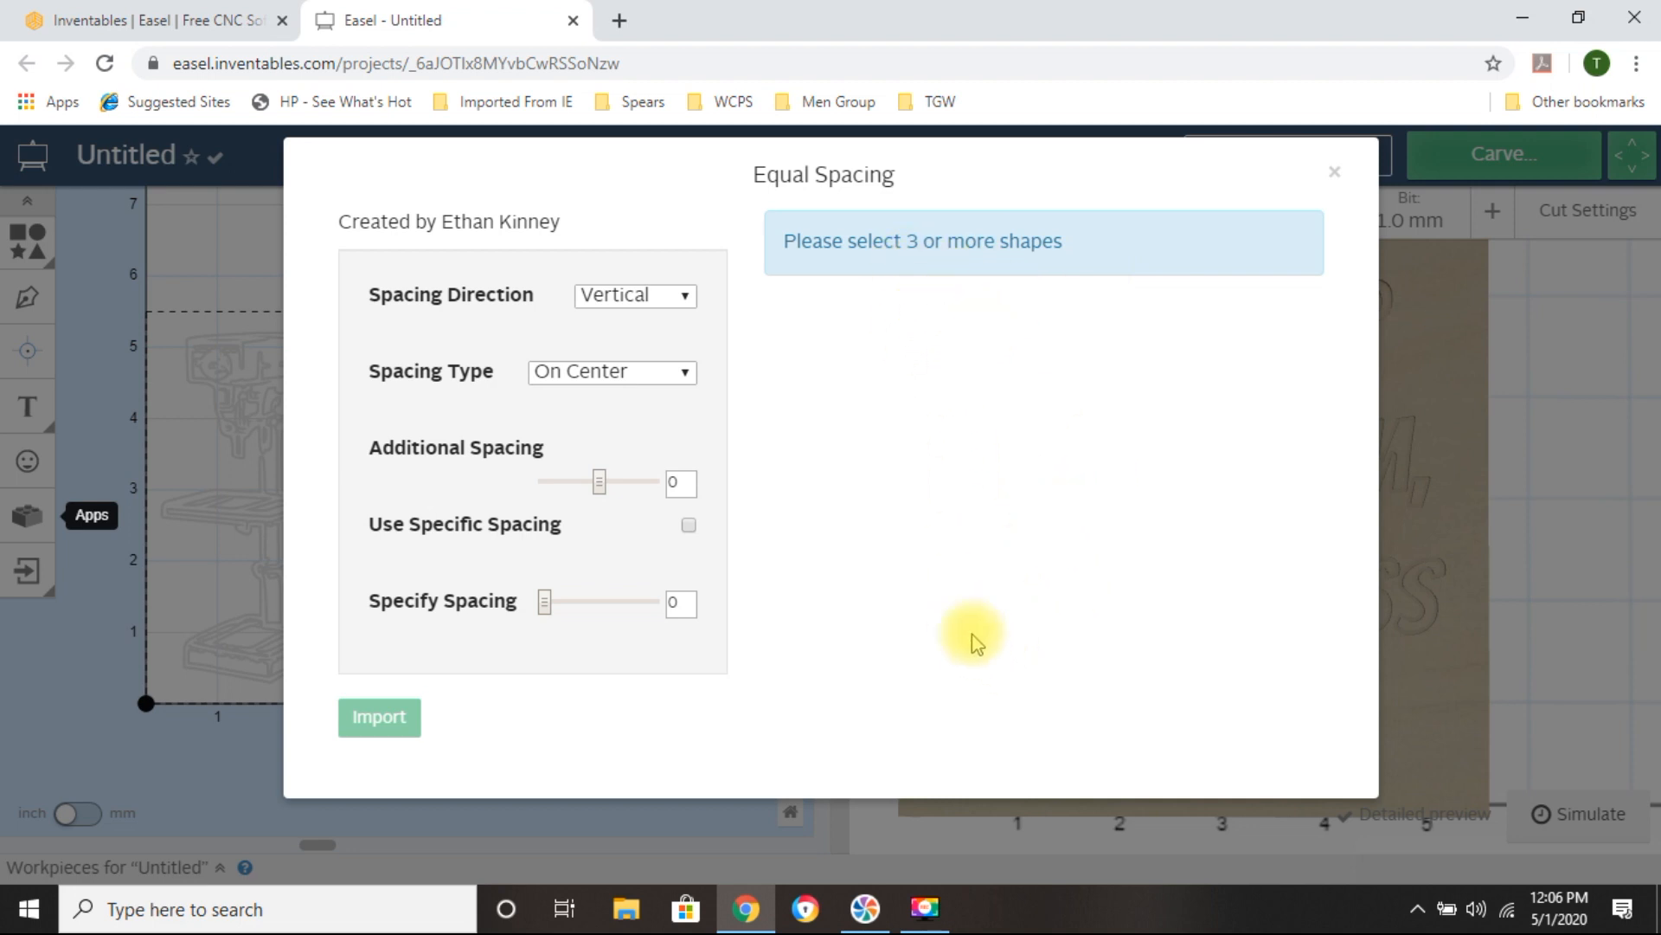
Review the Equal Spacing app's spacing direction and spacing type options, and close it without importing anything.
click(686, 298)
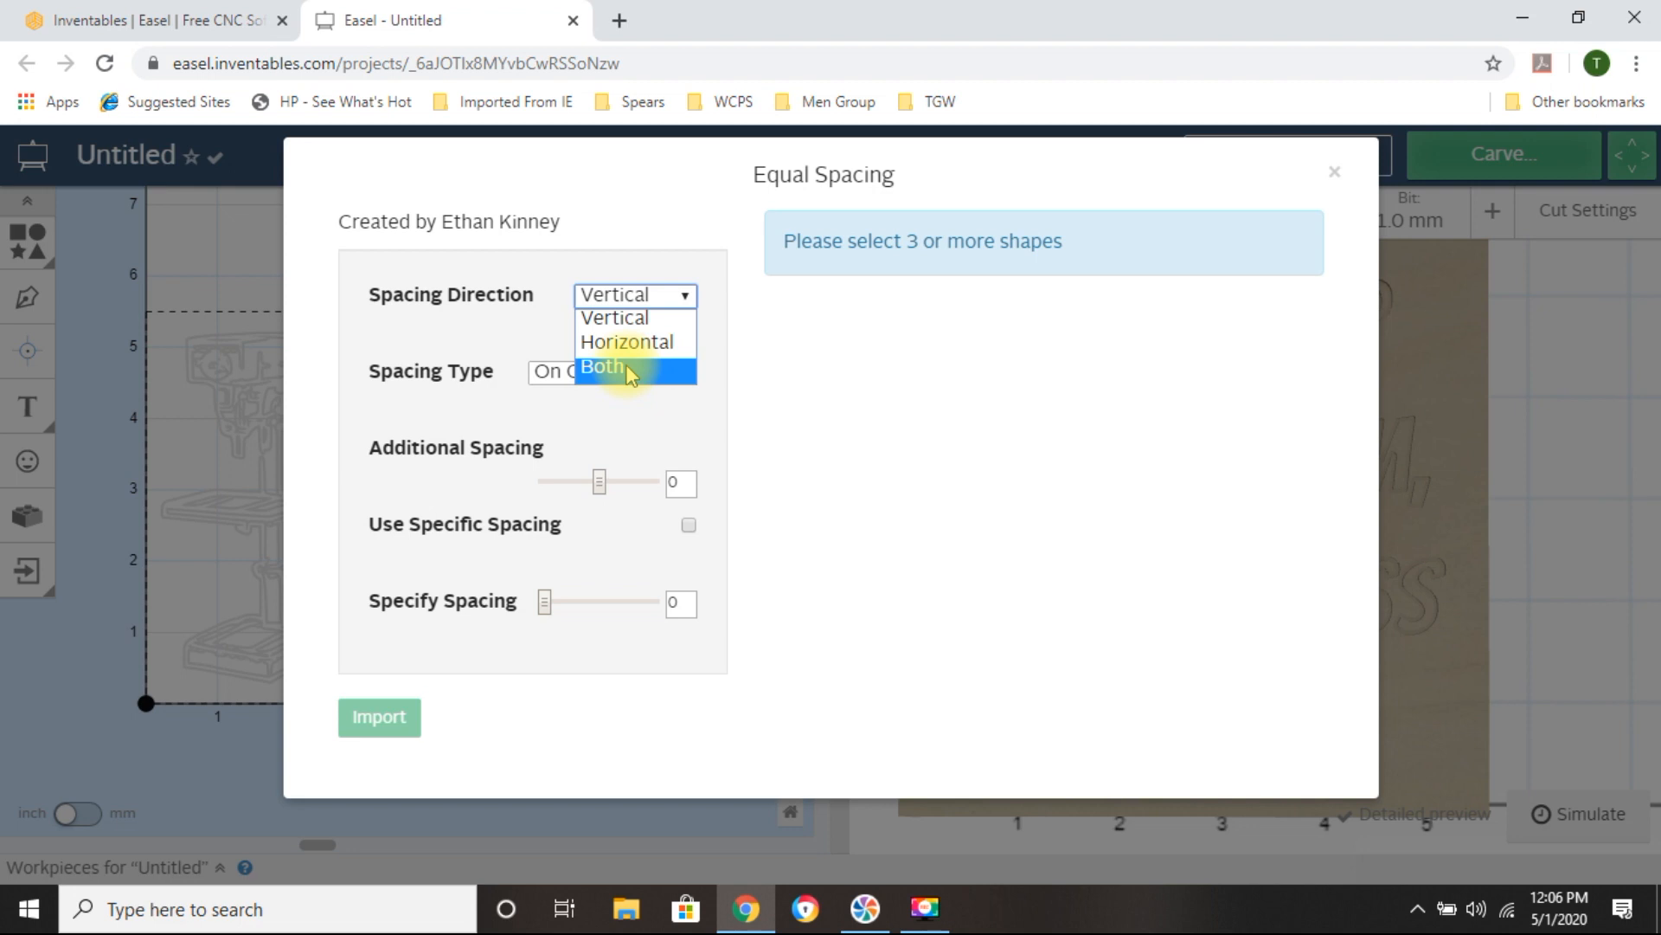
click(571, 227)
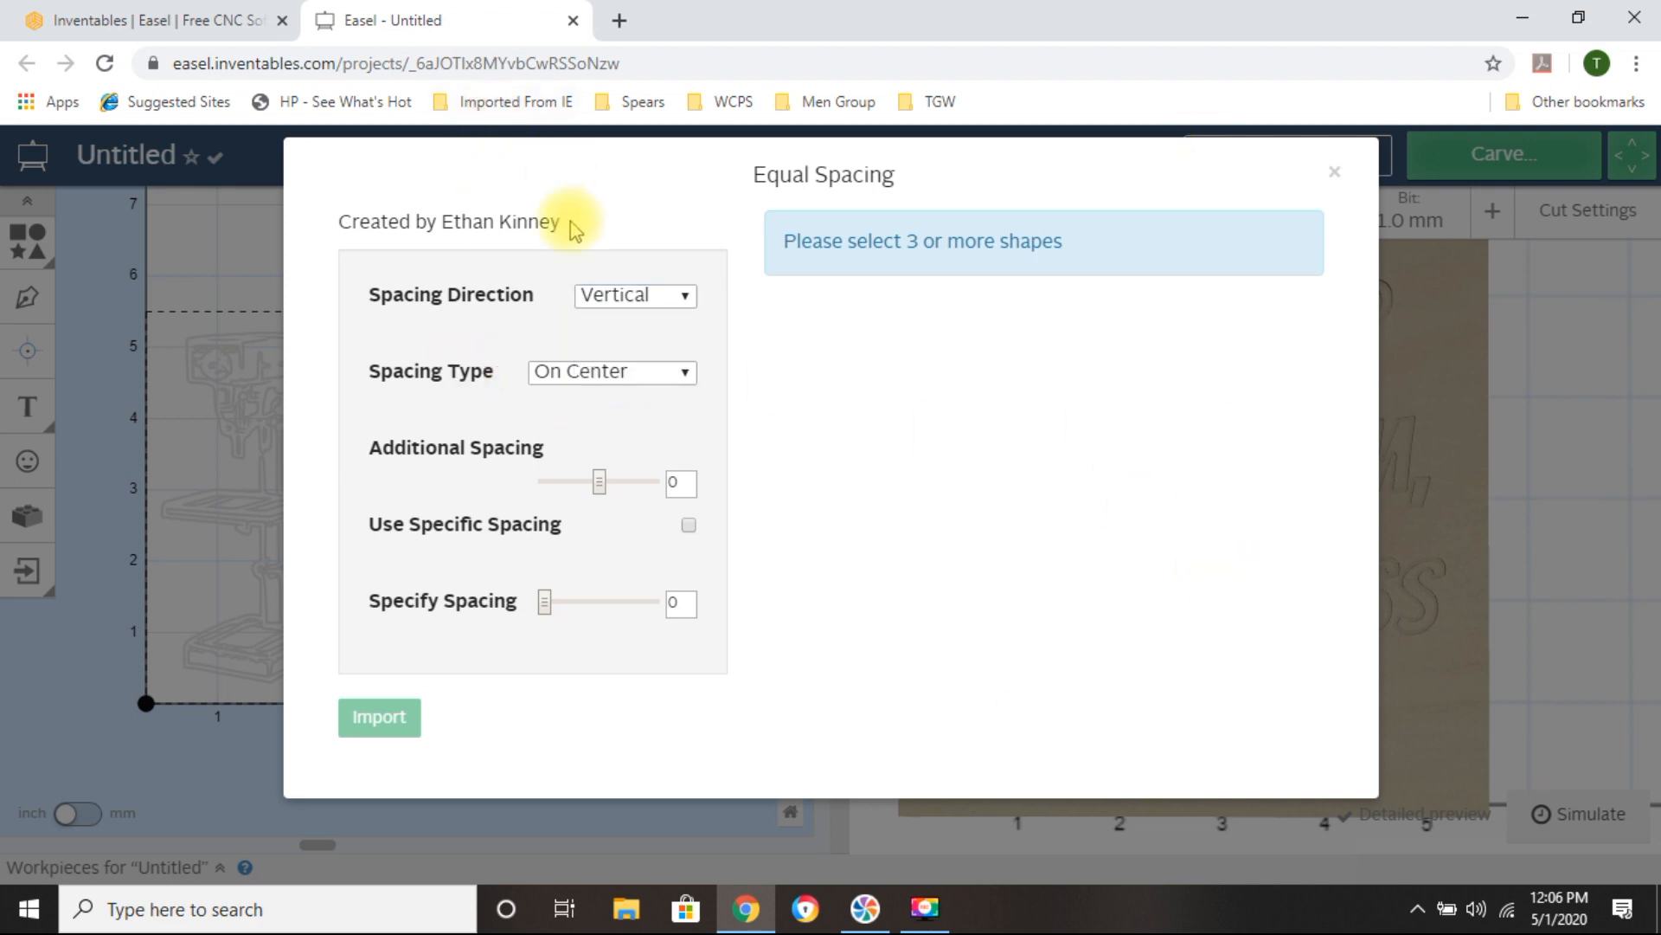
click(688, 372)
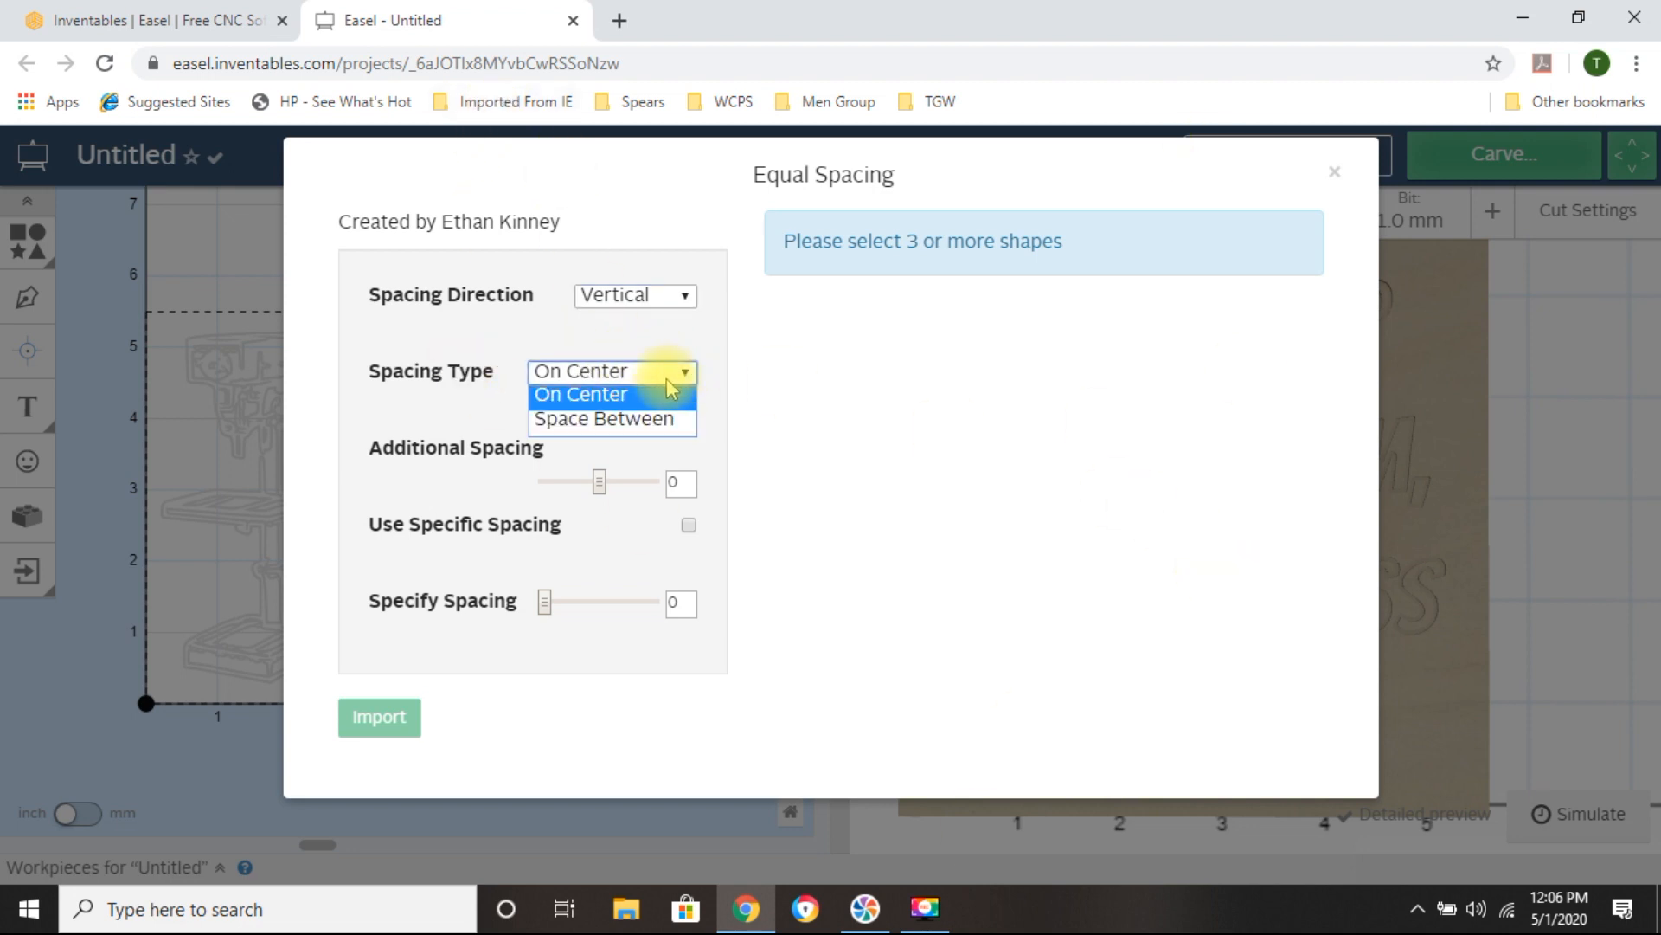
click(605, 210)
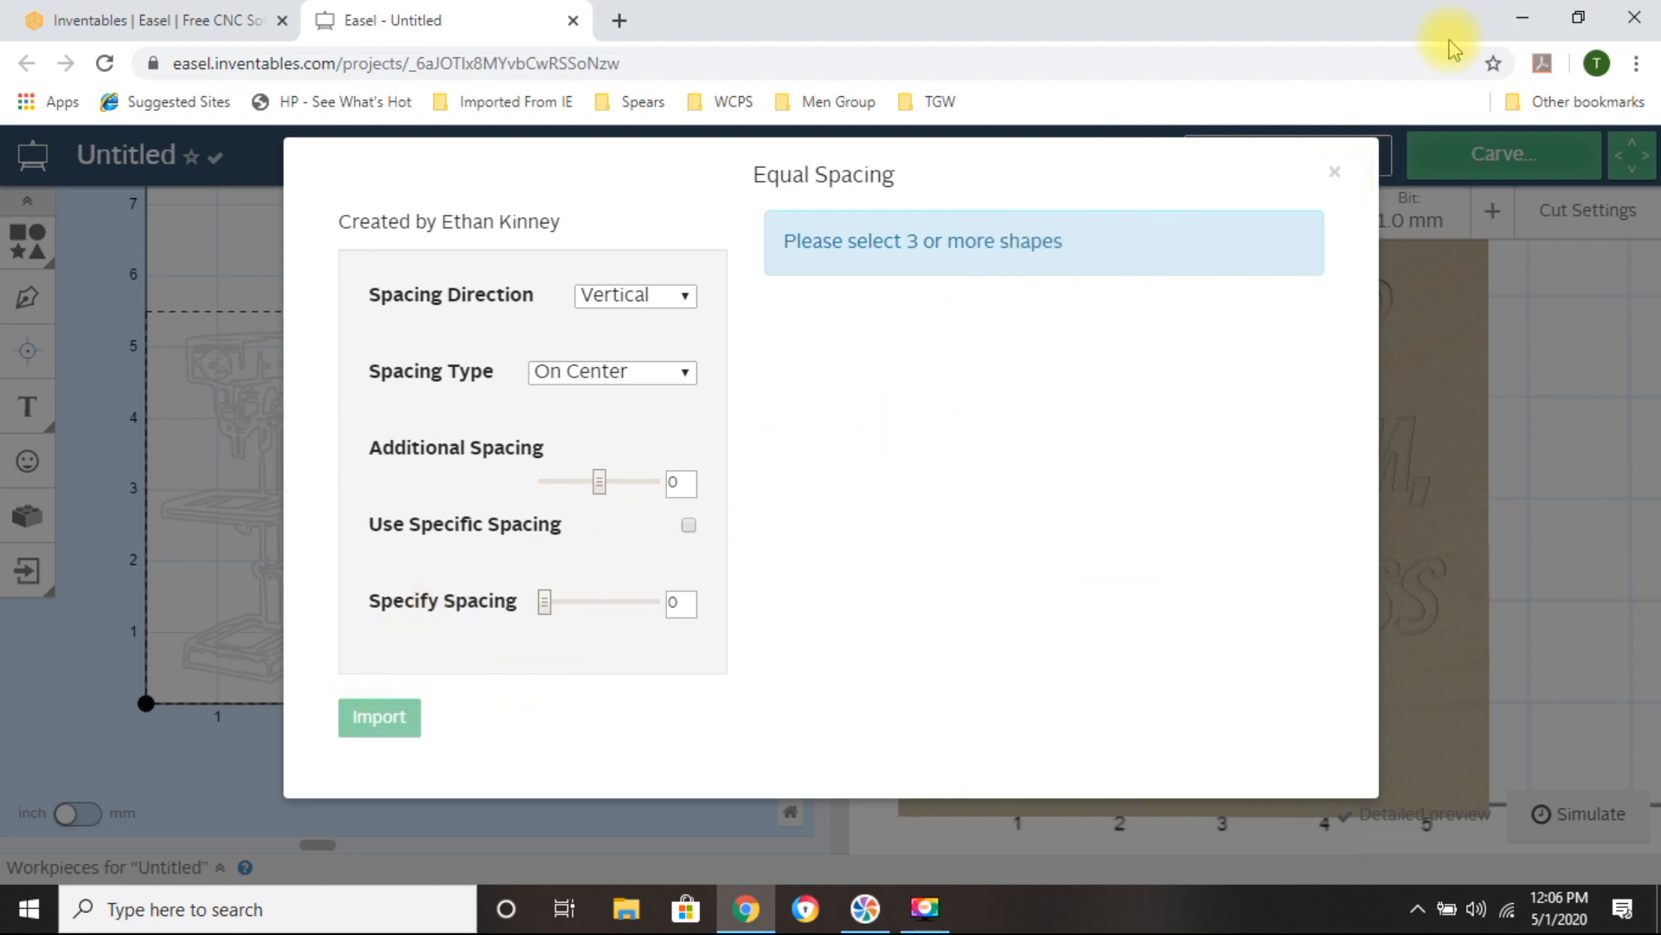
click(1334, 172)
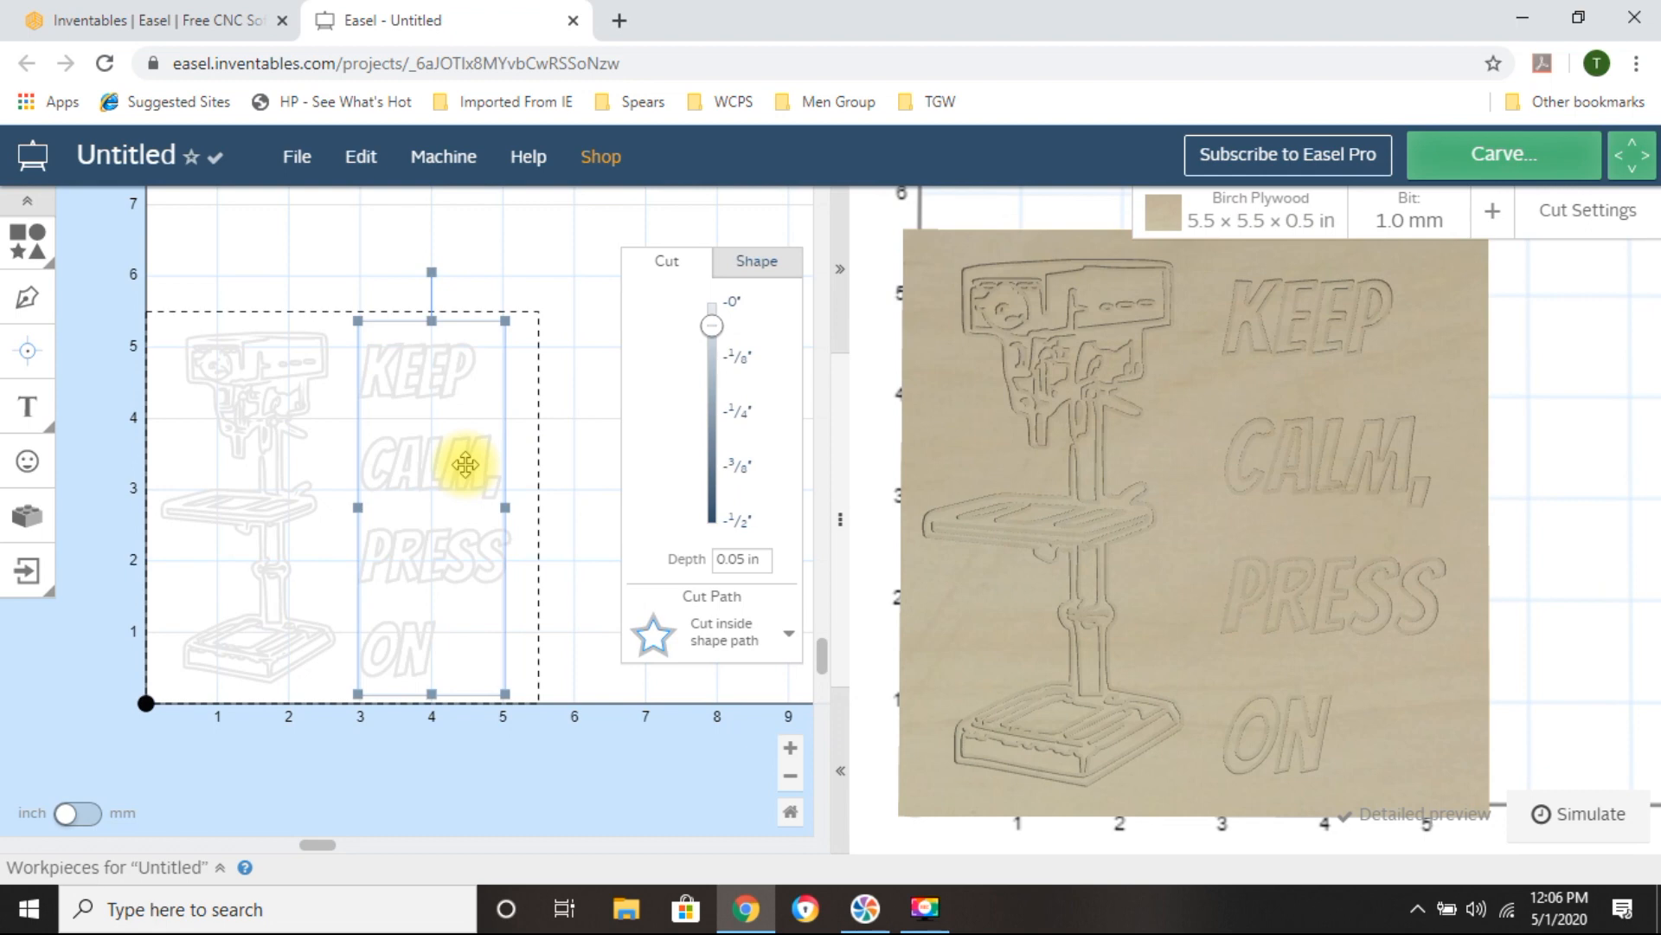
Deselect the text, browse the App Library's tools and utilities with no shape selected, and close the library.
click(311, 240)
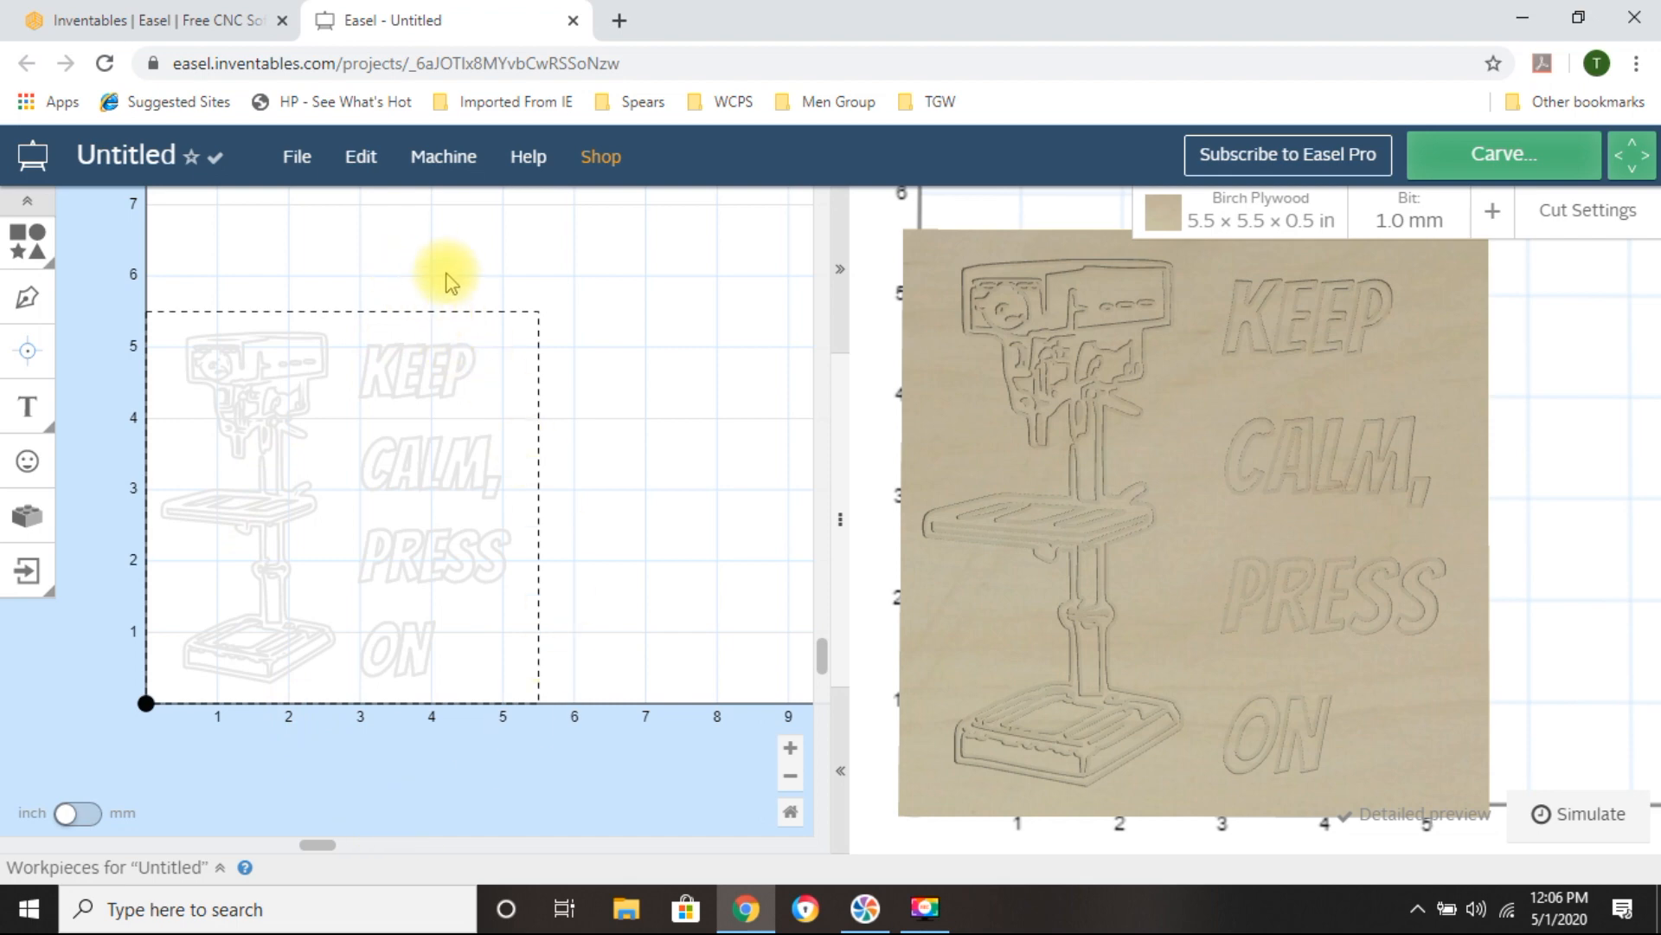
click(28, 520)
scroll(765, 468, down, 12)
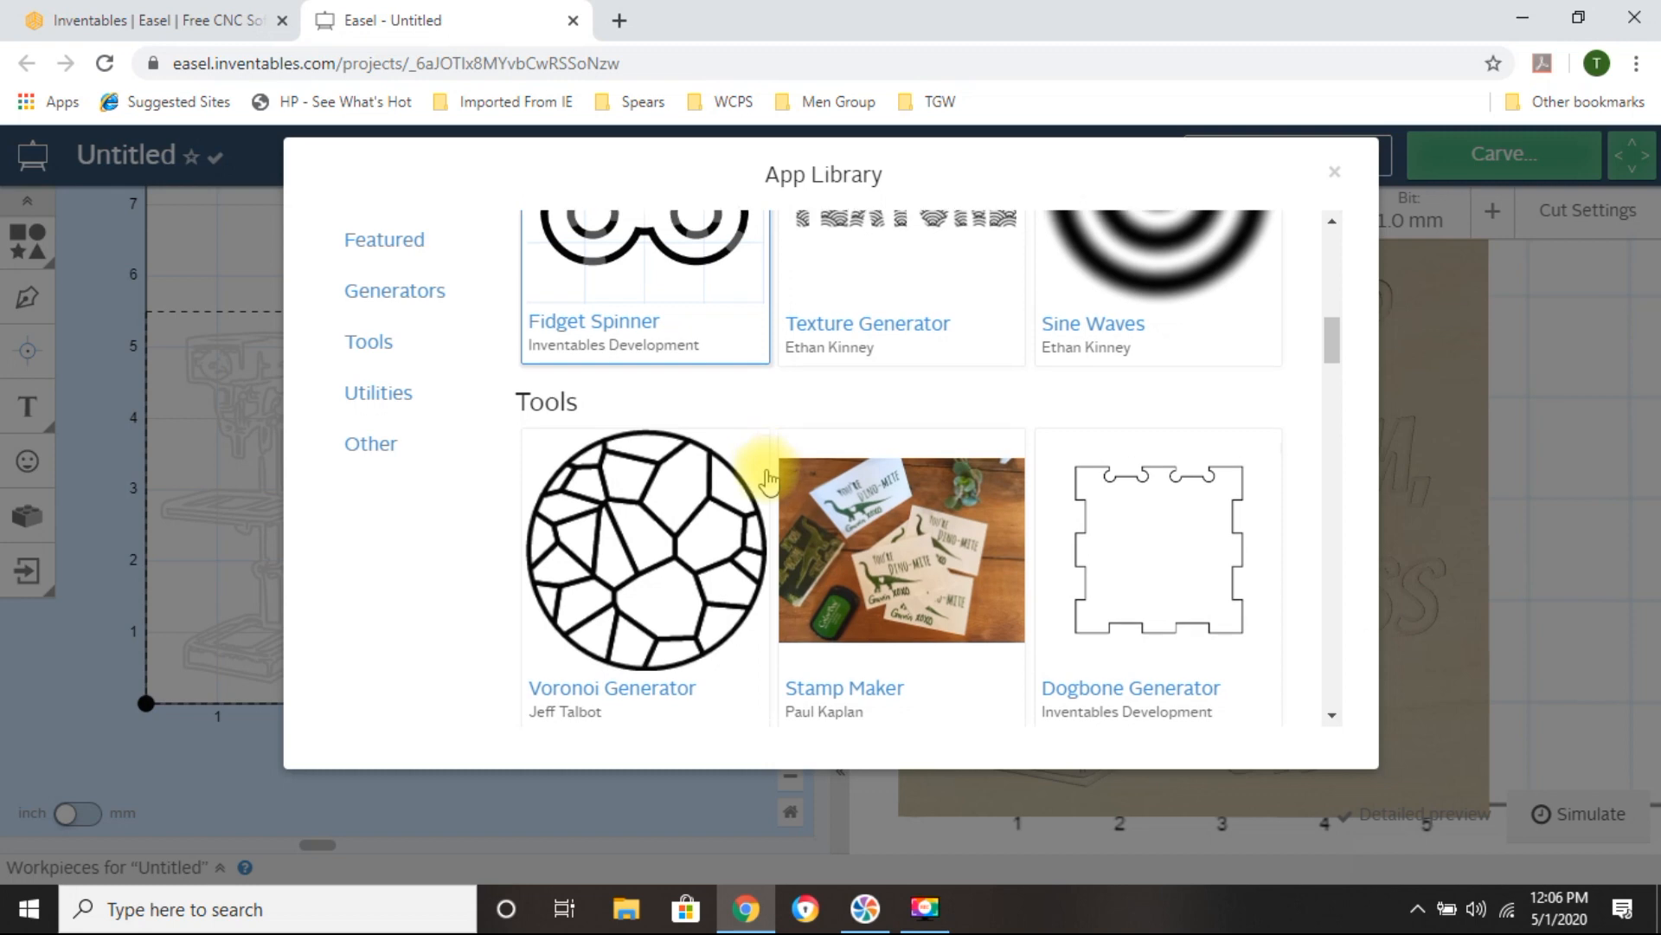
scroll(768, 479, down, 3)
scroll(760, 467, down, 3)
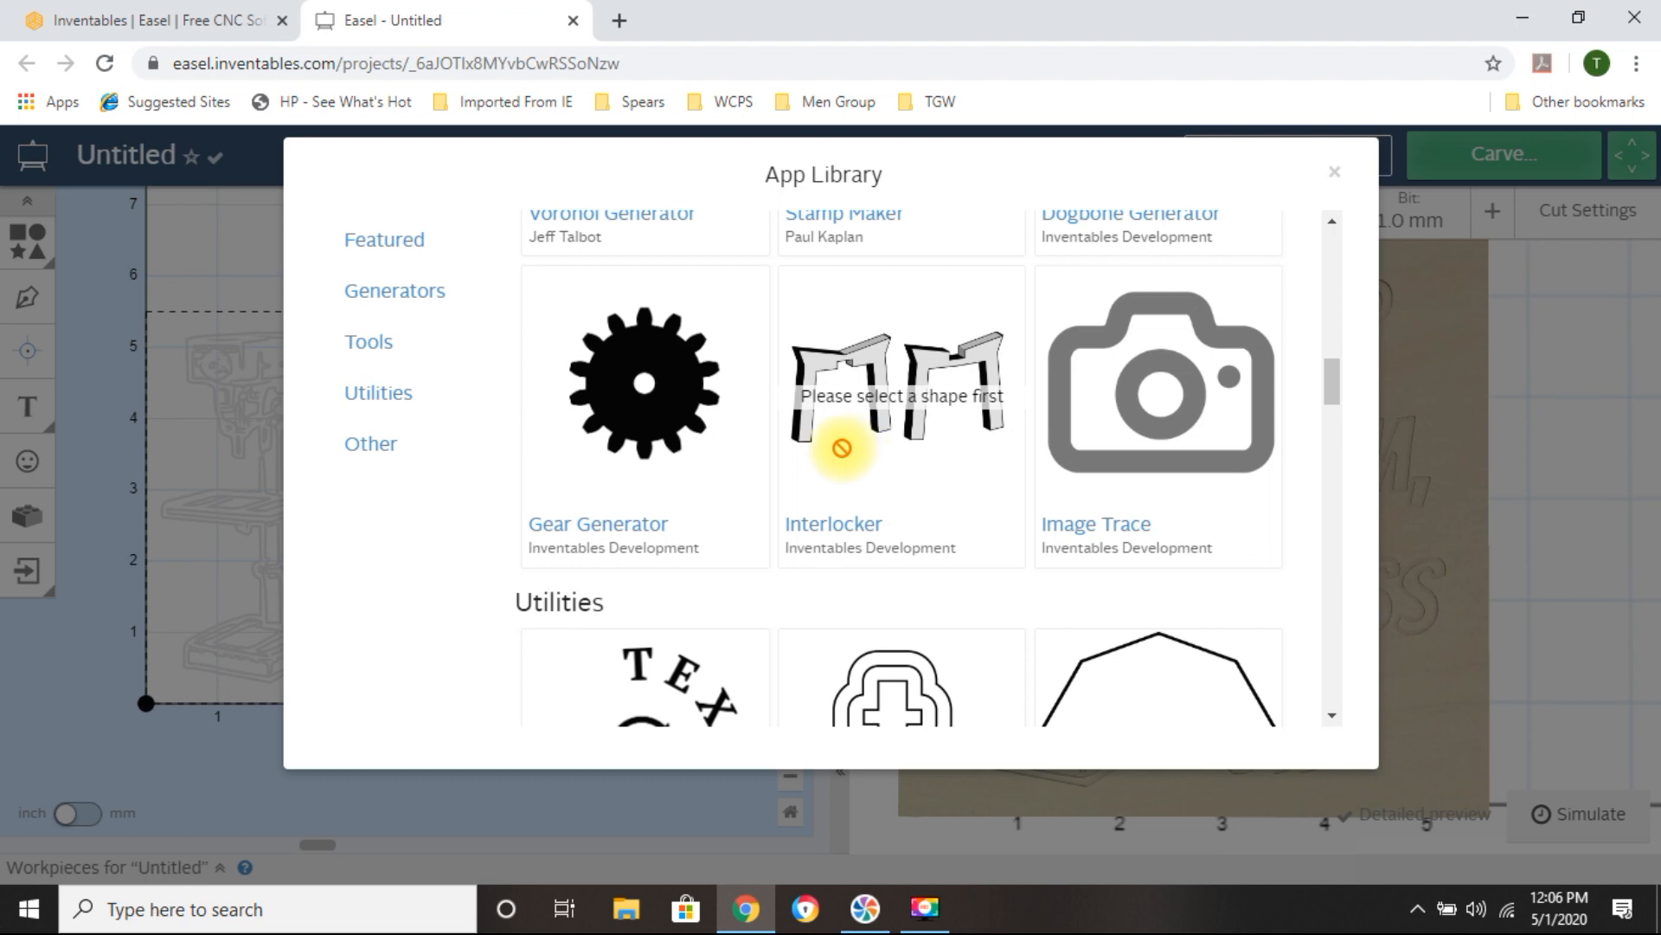
scroll(842, 447, down, 7)
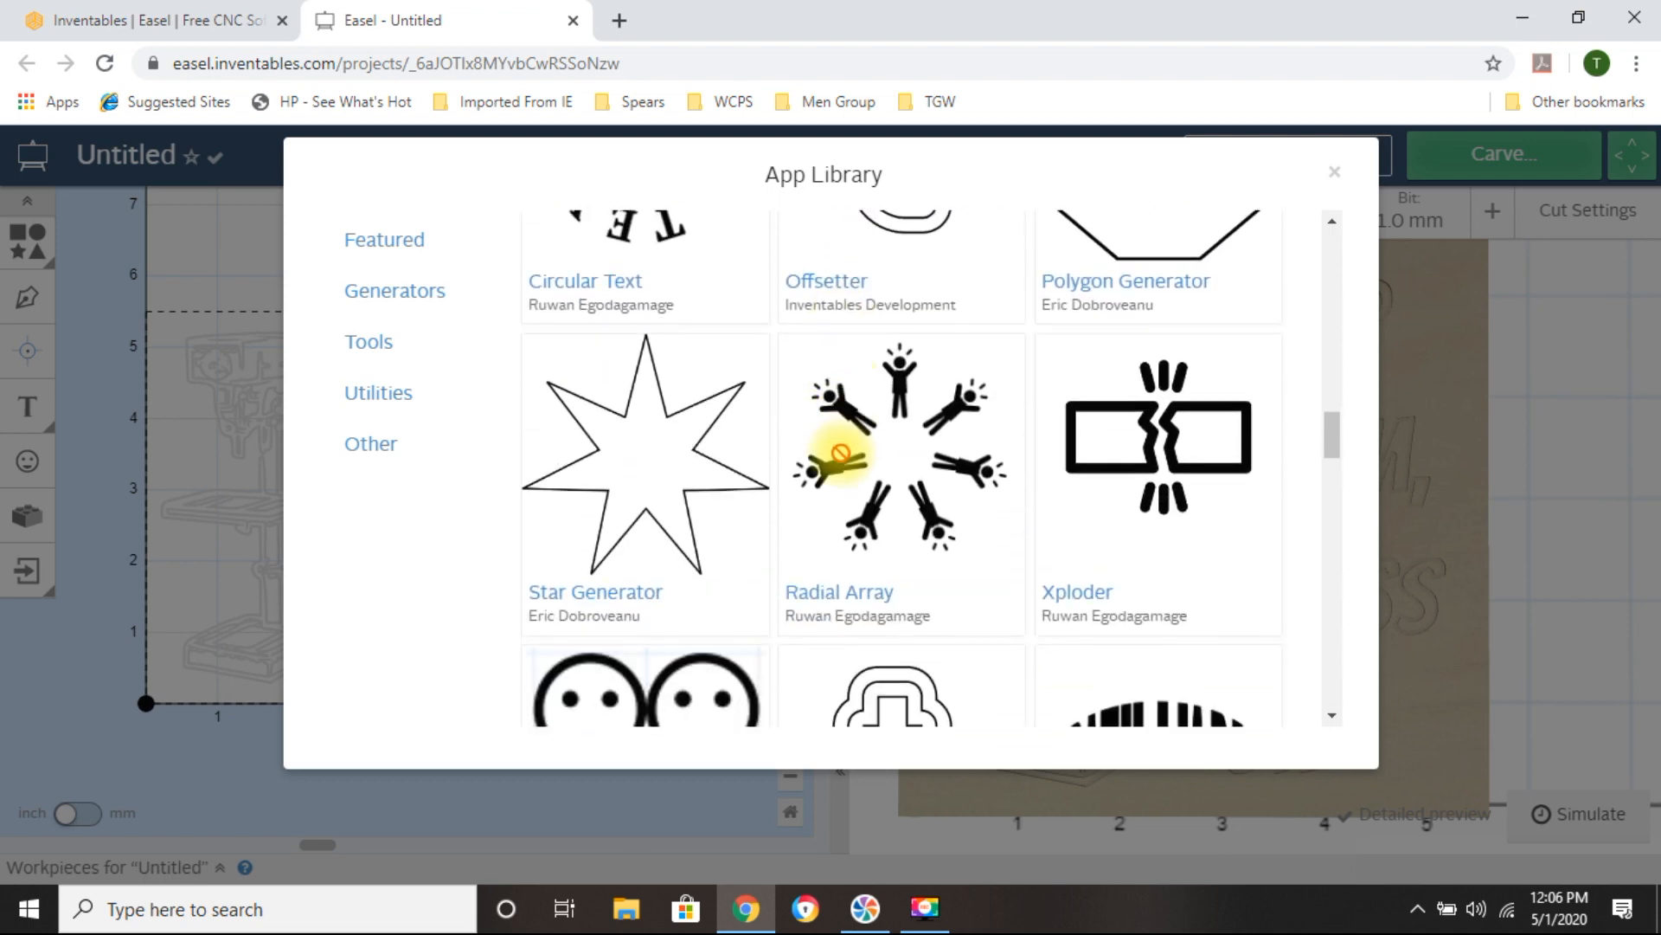
scroll(882, 487, down, 2)
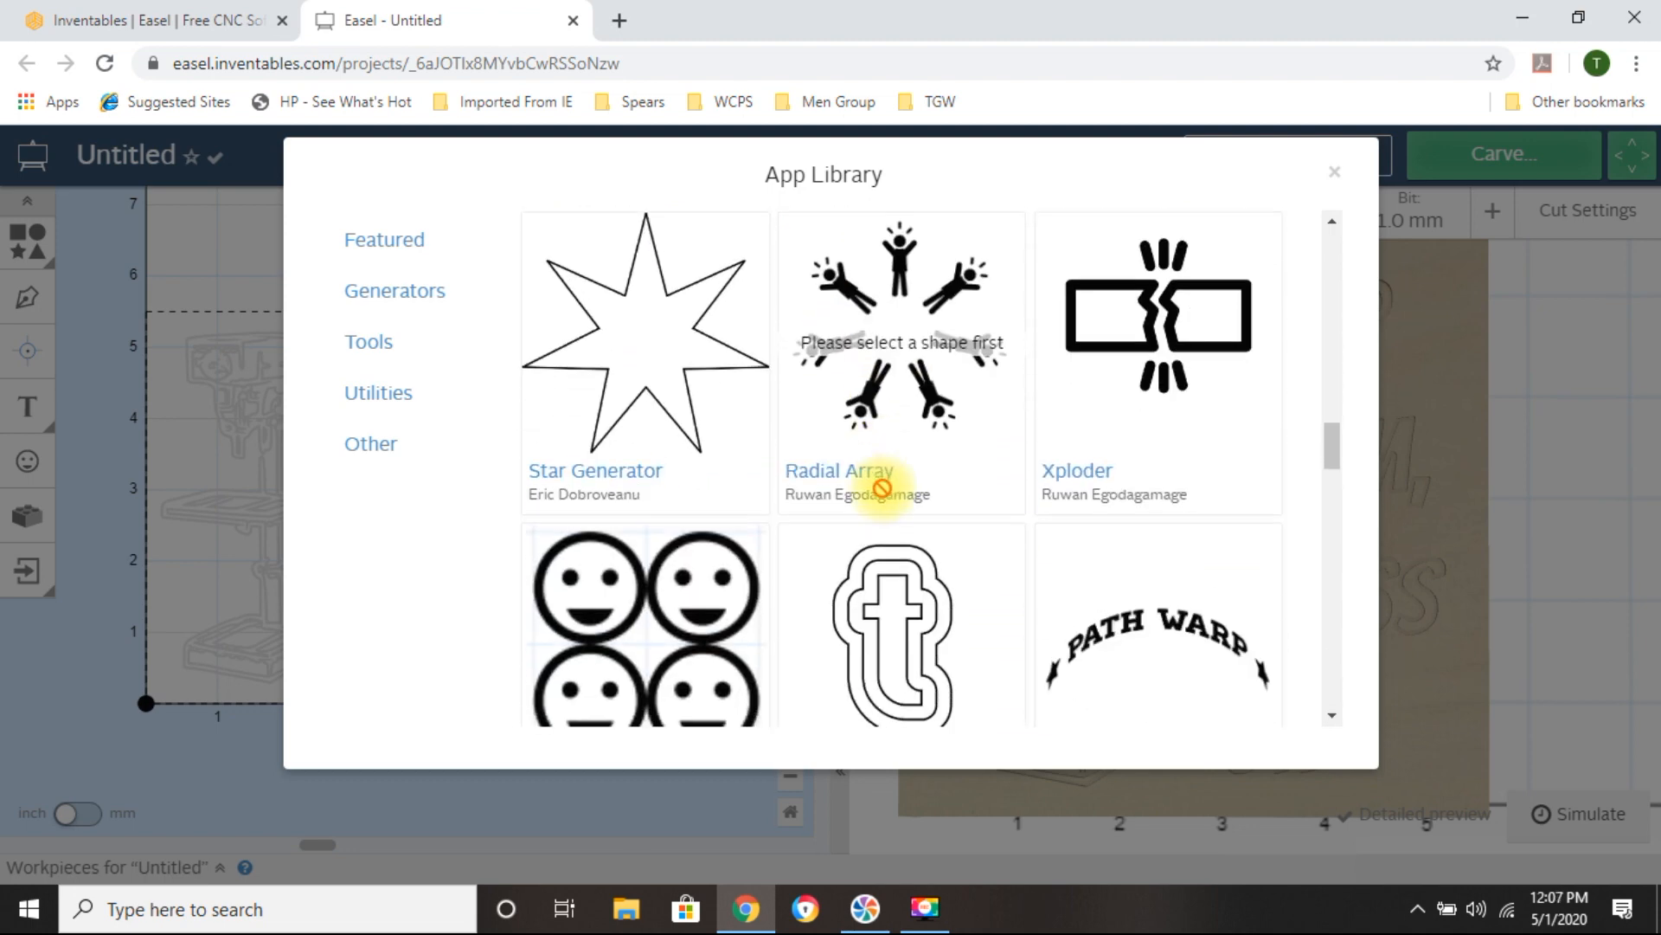
scroll(881, 487, up, 10)
scroll(882, 487, up, 5)
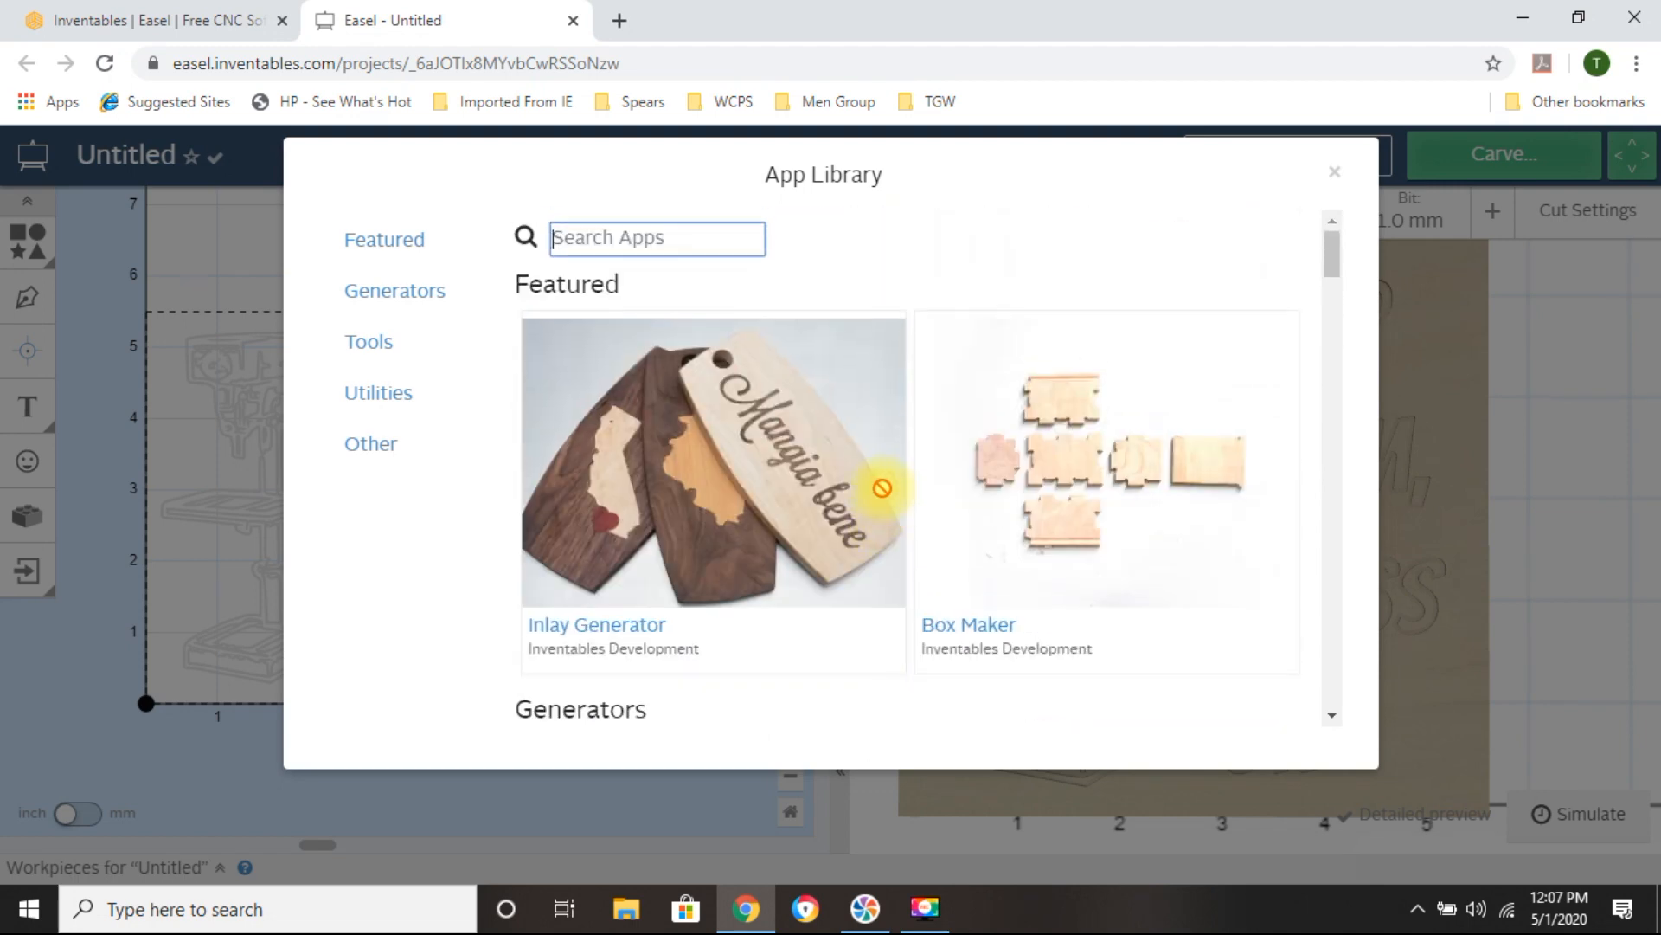
click(1340, 173)
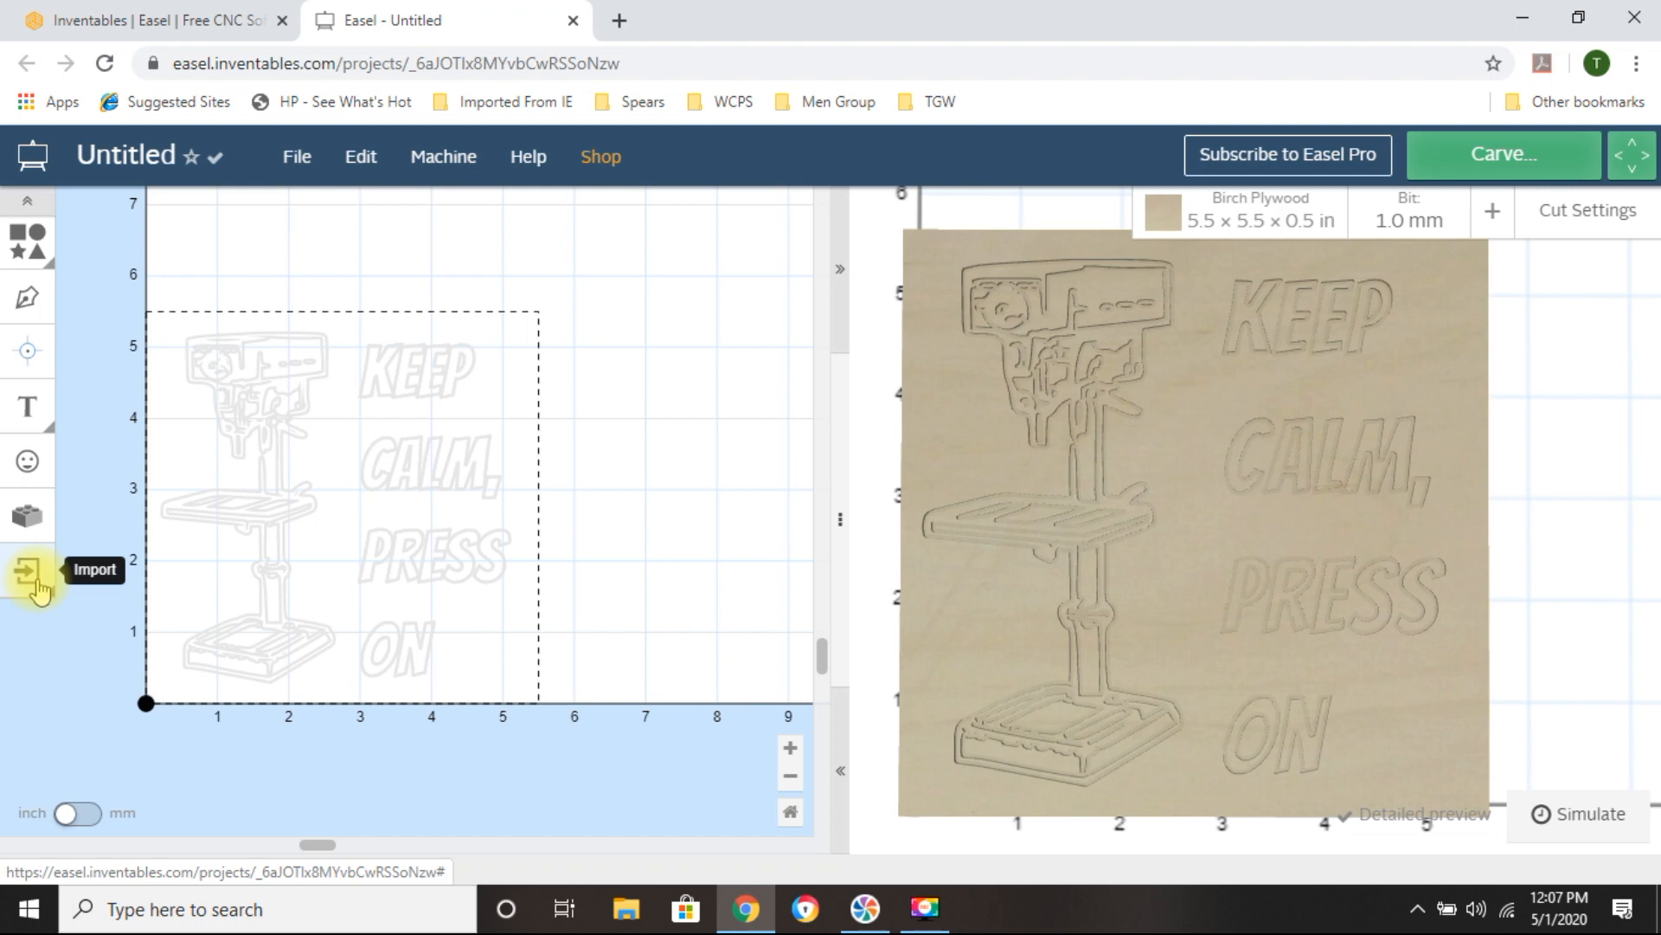
Switch to the Inventables website, open its community forum, and look through the forum policy and discussion categories.
click(149, 26)
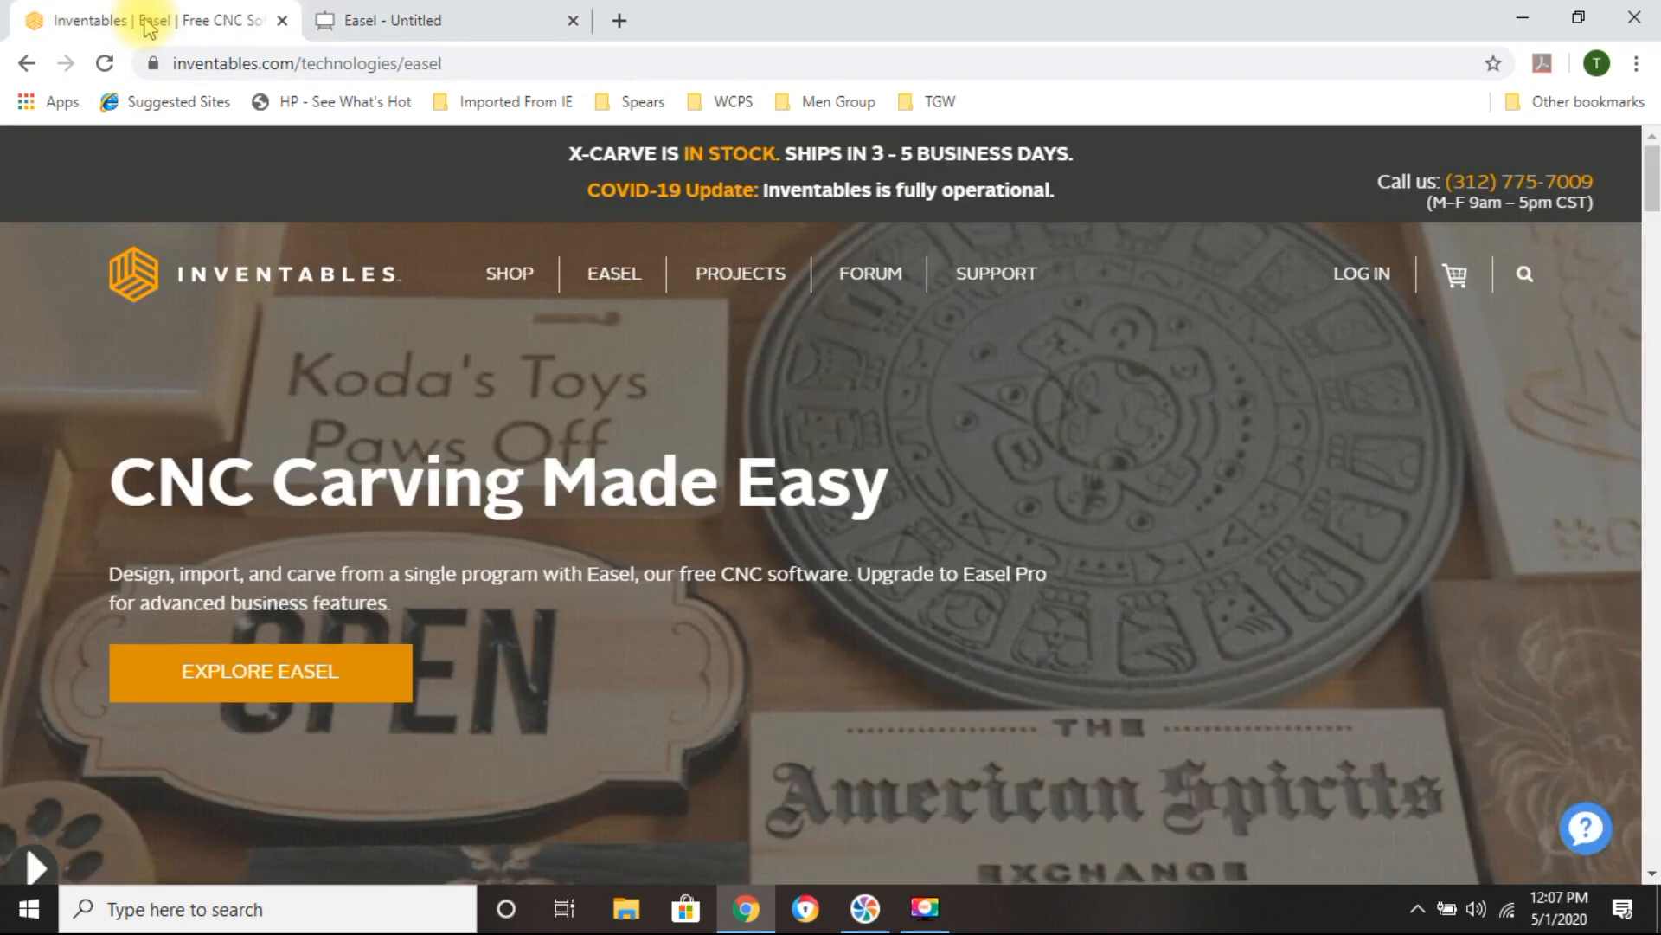
click(887, 284)
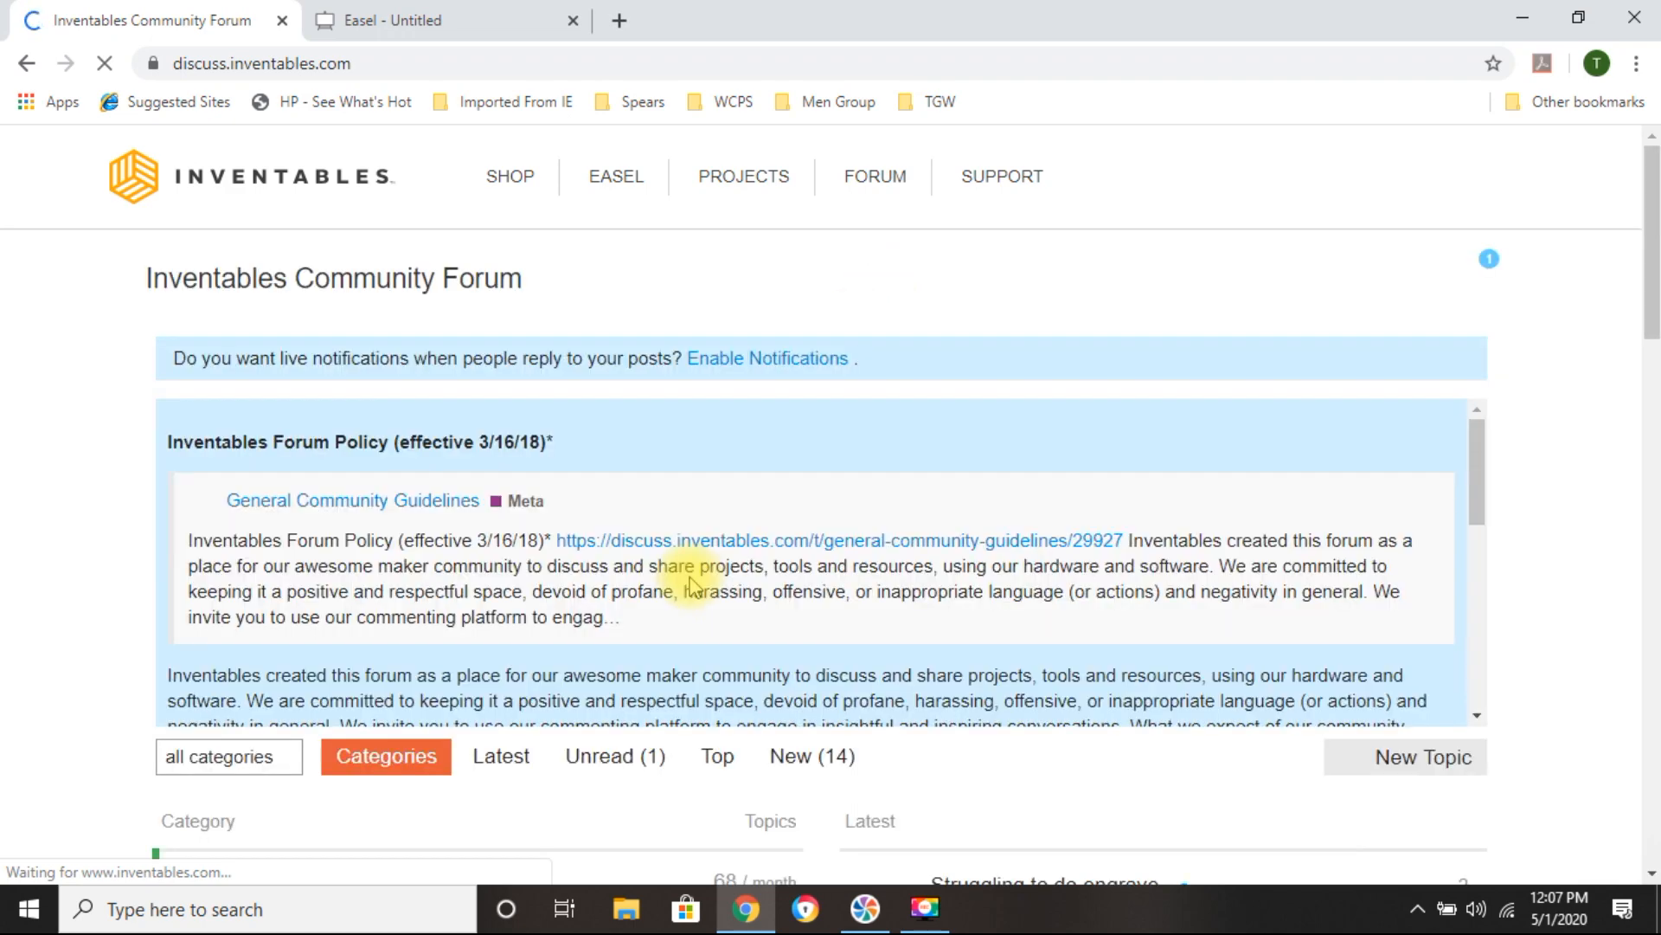
scroll(740, 346, down, 6)
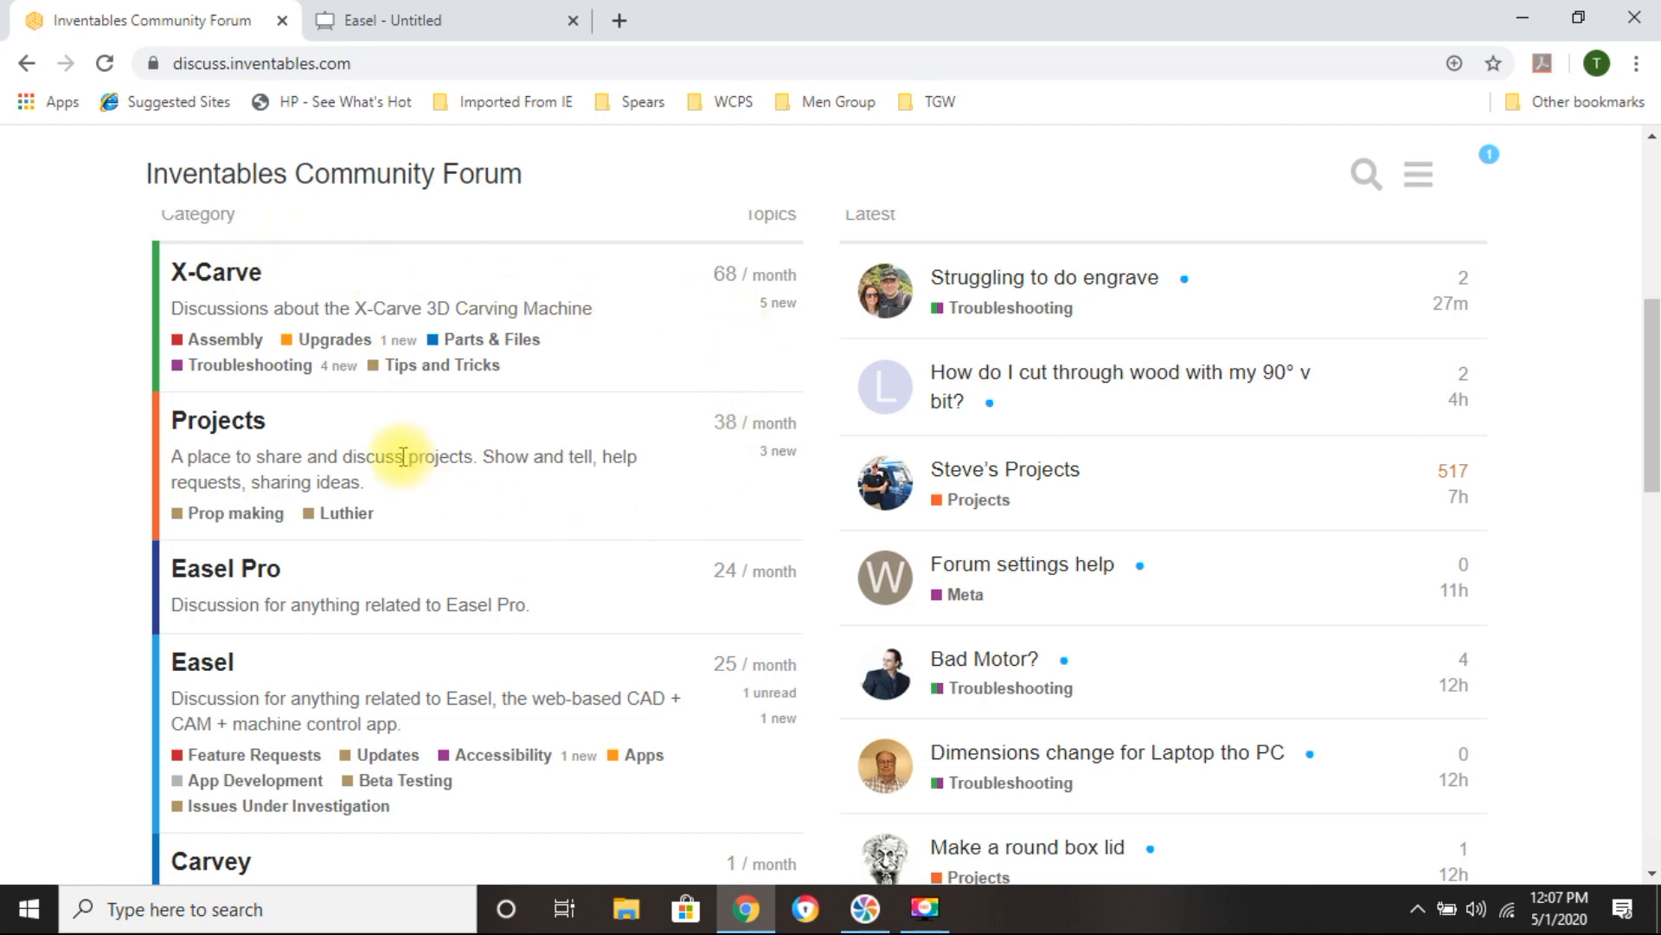
scroll(483, 564, up, 6)
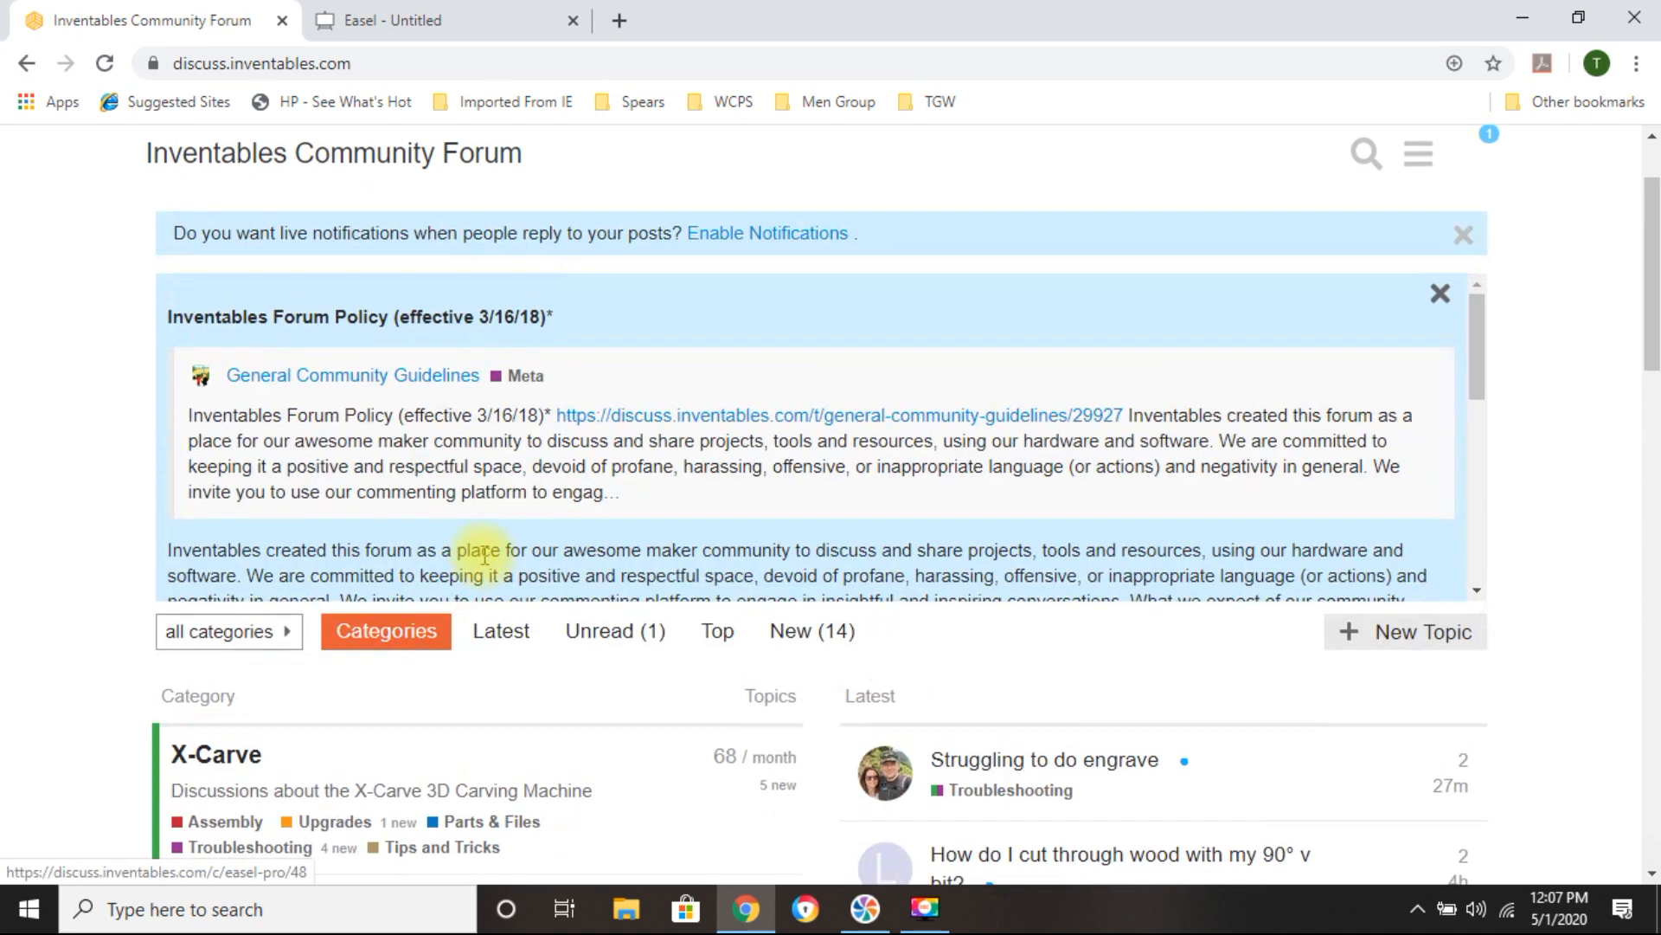
scroll(484, 555, down, 2)
scroll(484, 554, down, 5)
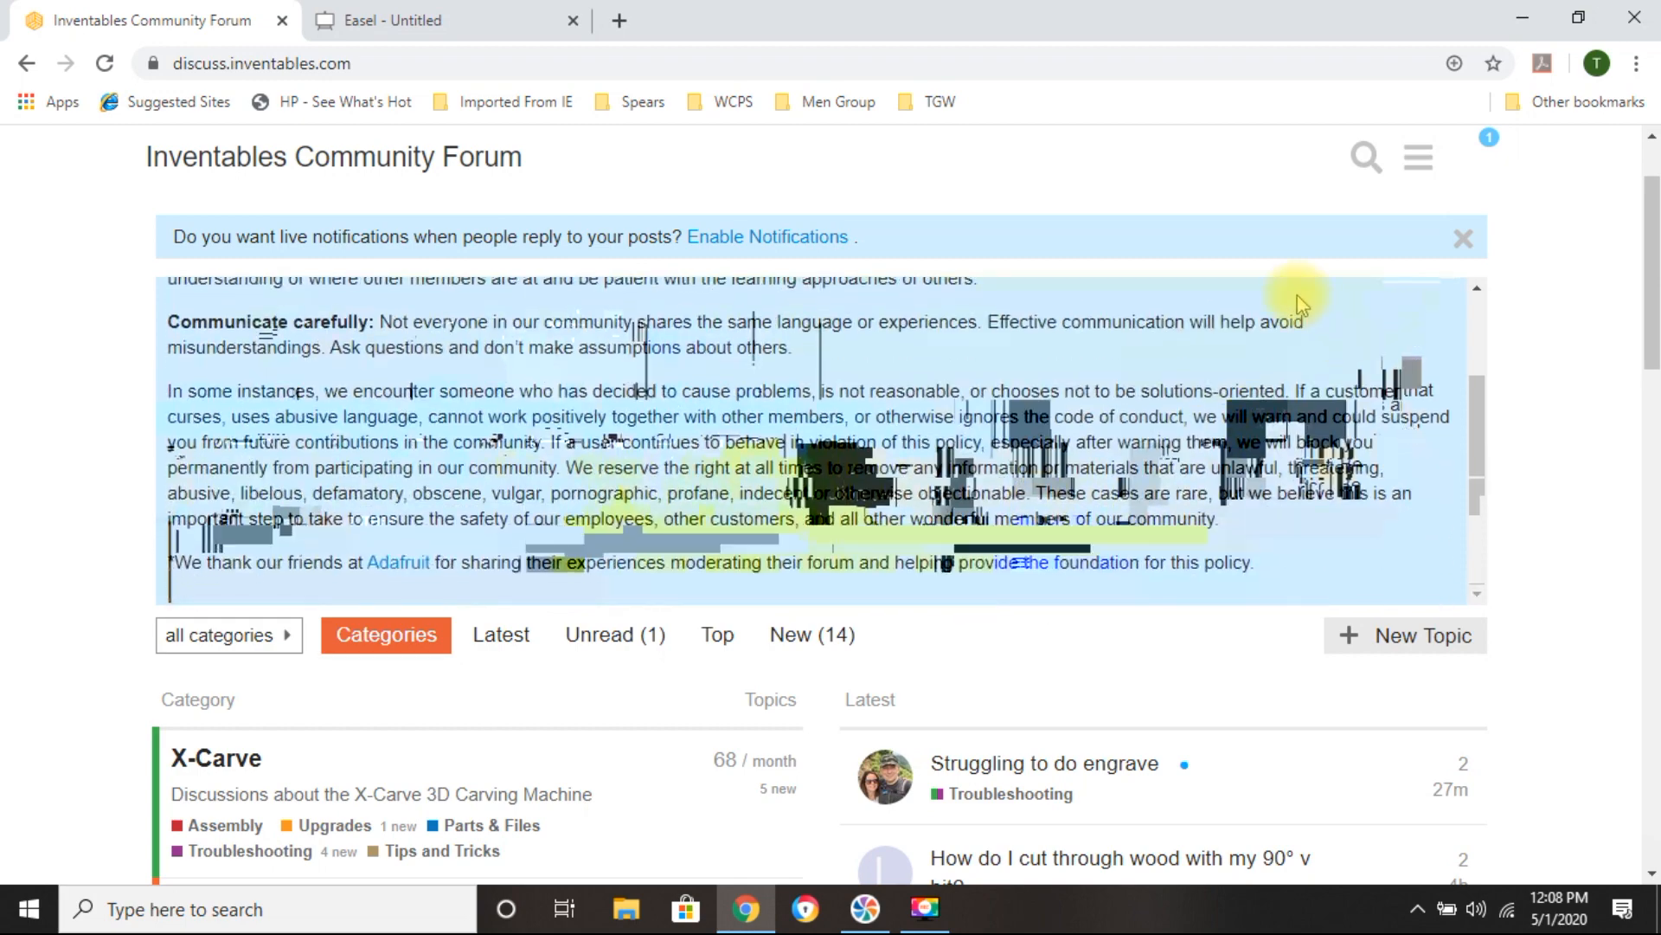
scroll(1597, 372, down, 5)
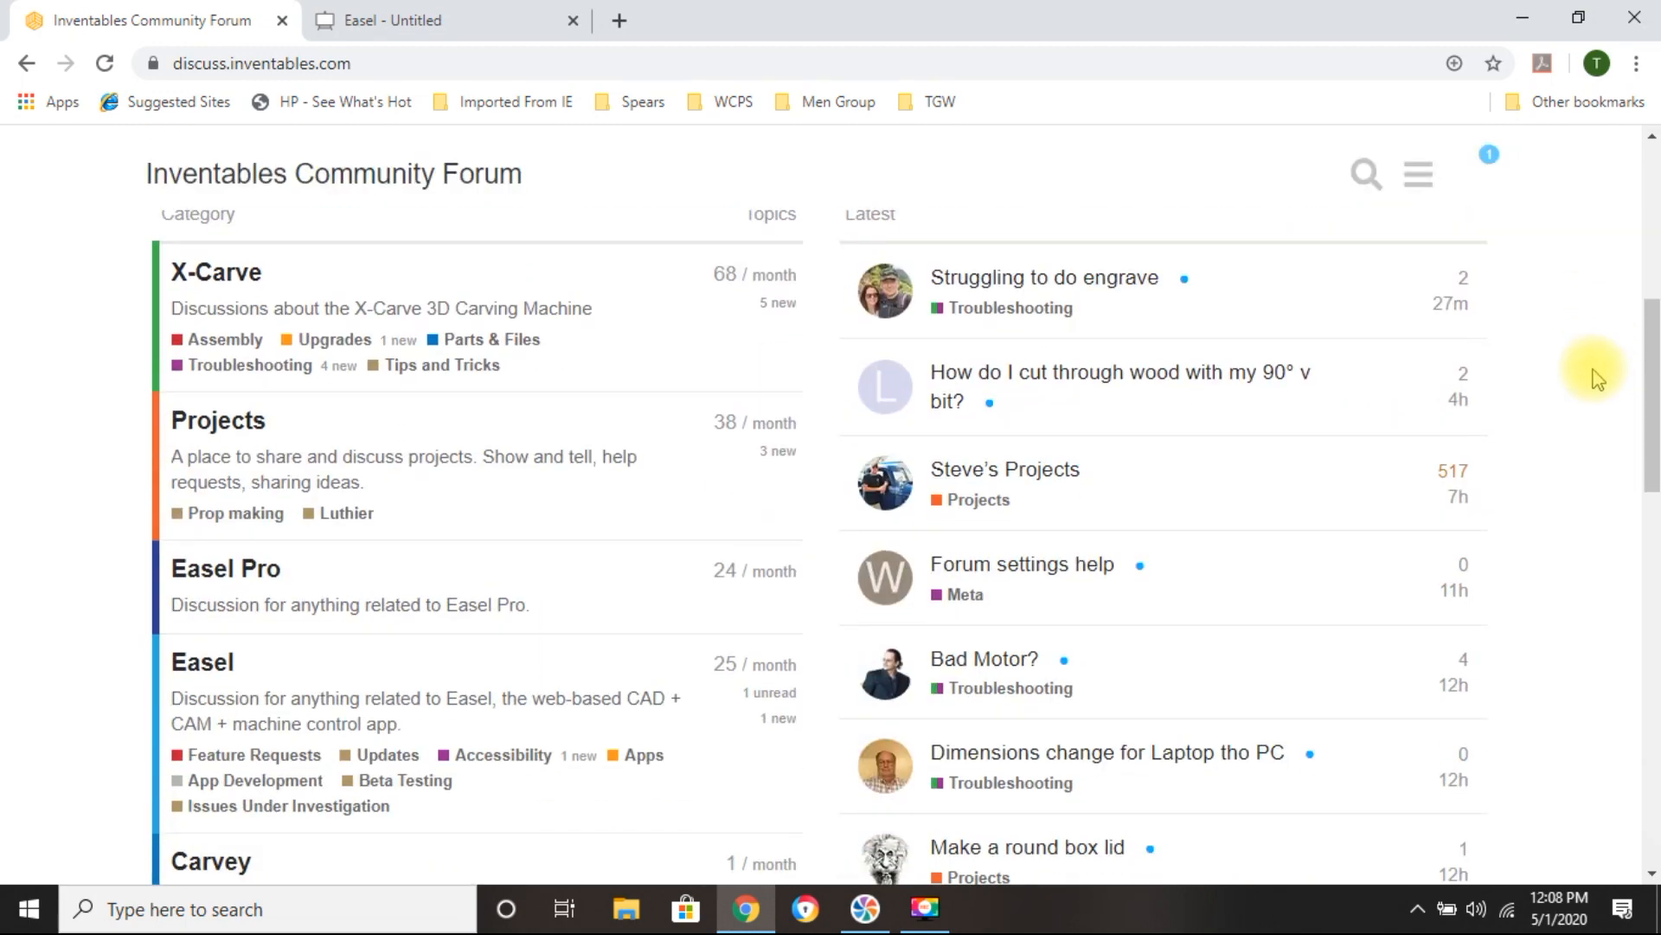
Browse the topics in the forum's Projects category, and return to the Inventables Easel page.
click(196, 420)
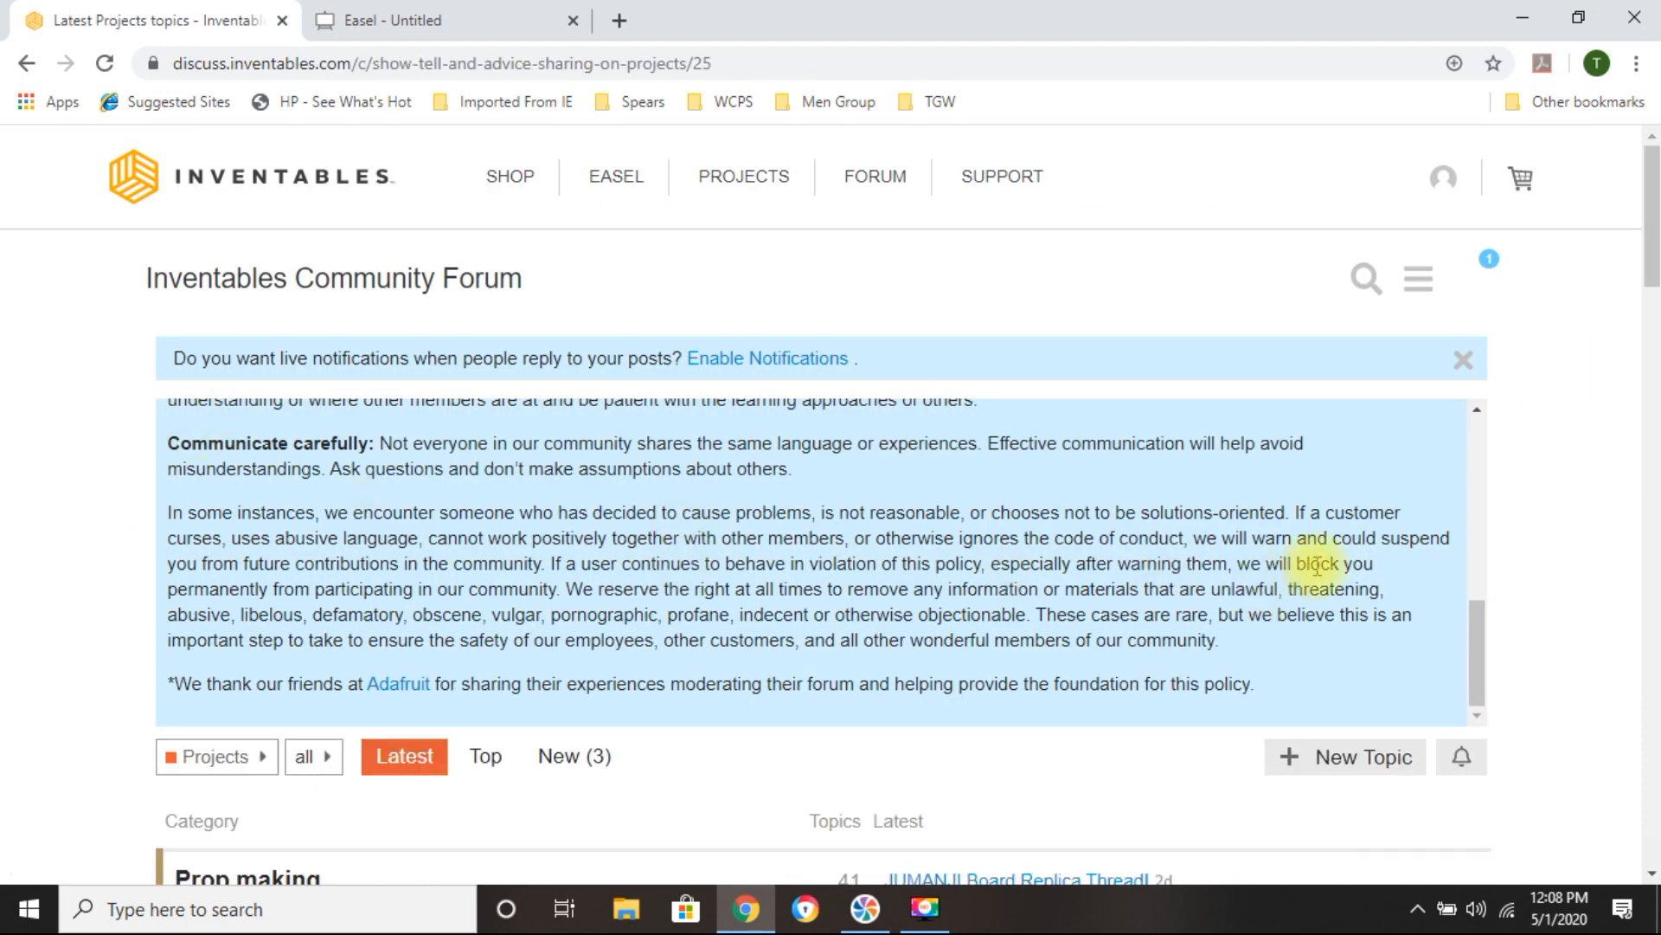
scroll(1572, 593, down, 5)
scroll(1575, 599, down, 1)
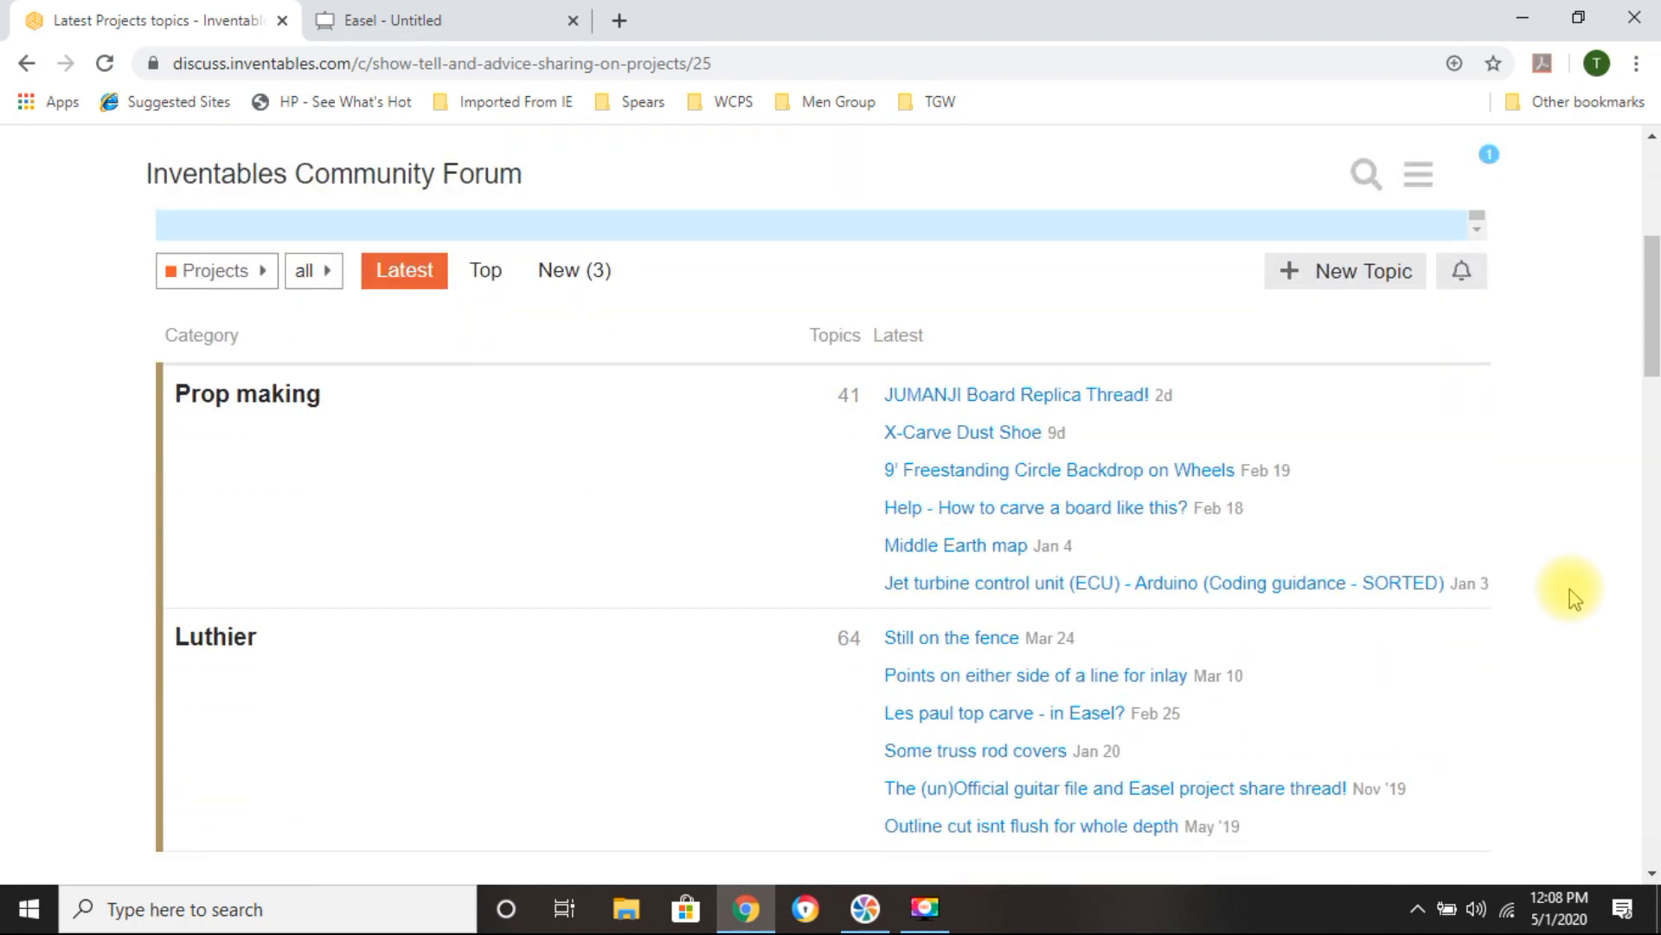
scroll(1575, 599, down, 8)
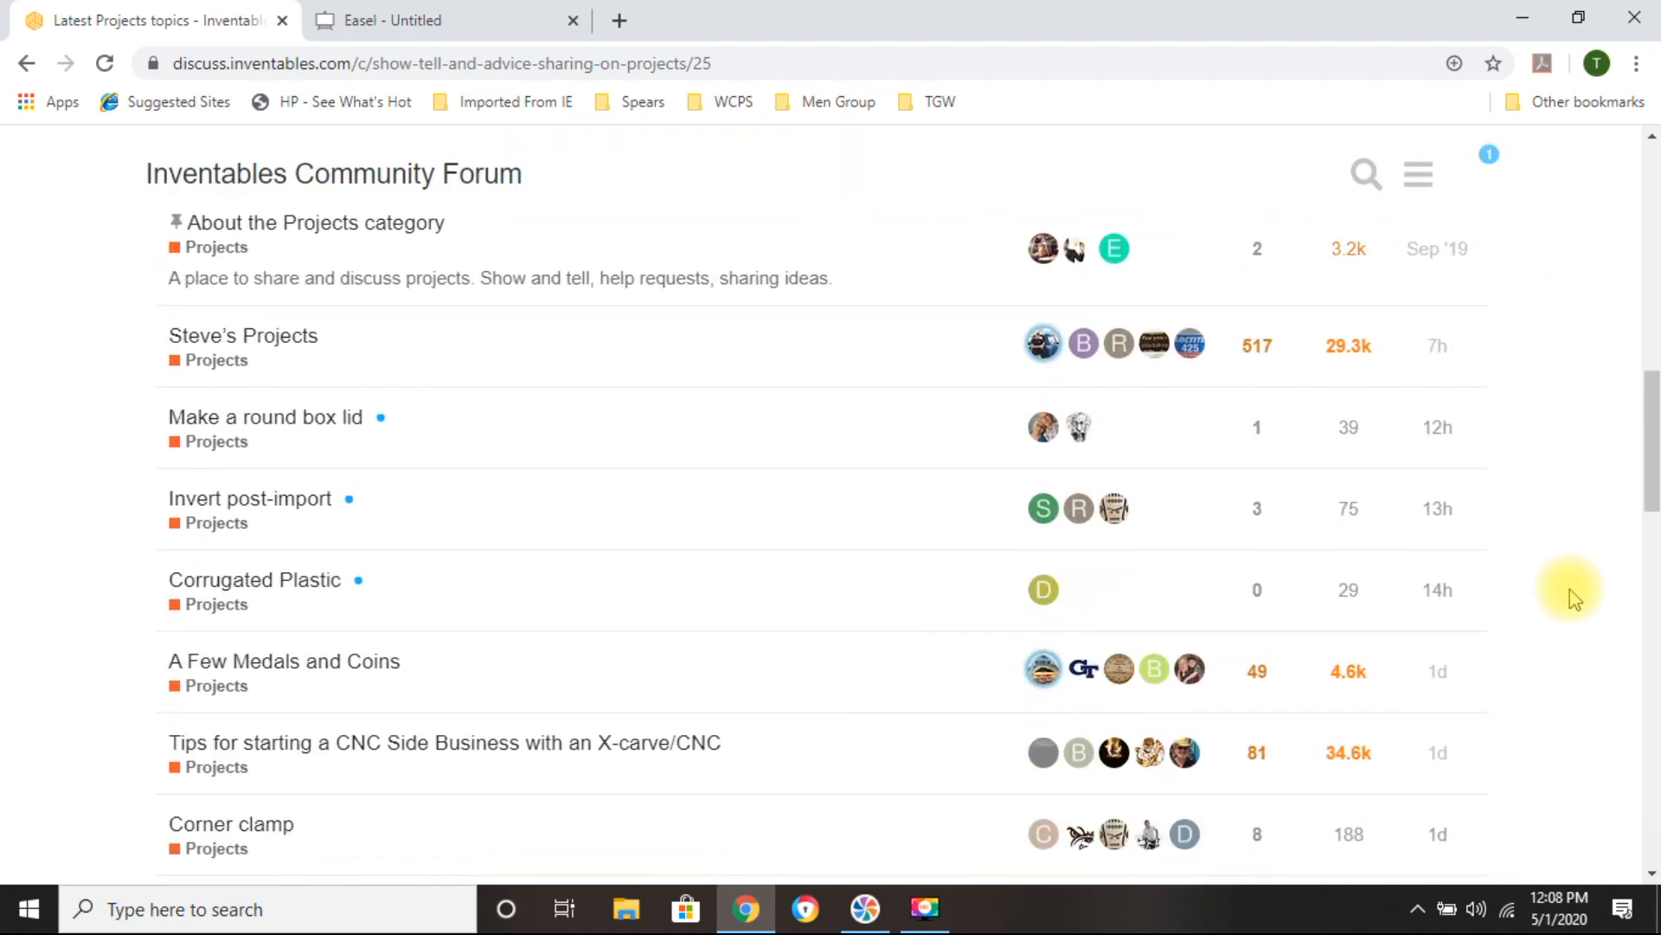
scroll(1575, 599, down, 2)
scroll(1575, 598, up, 12)
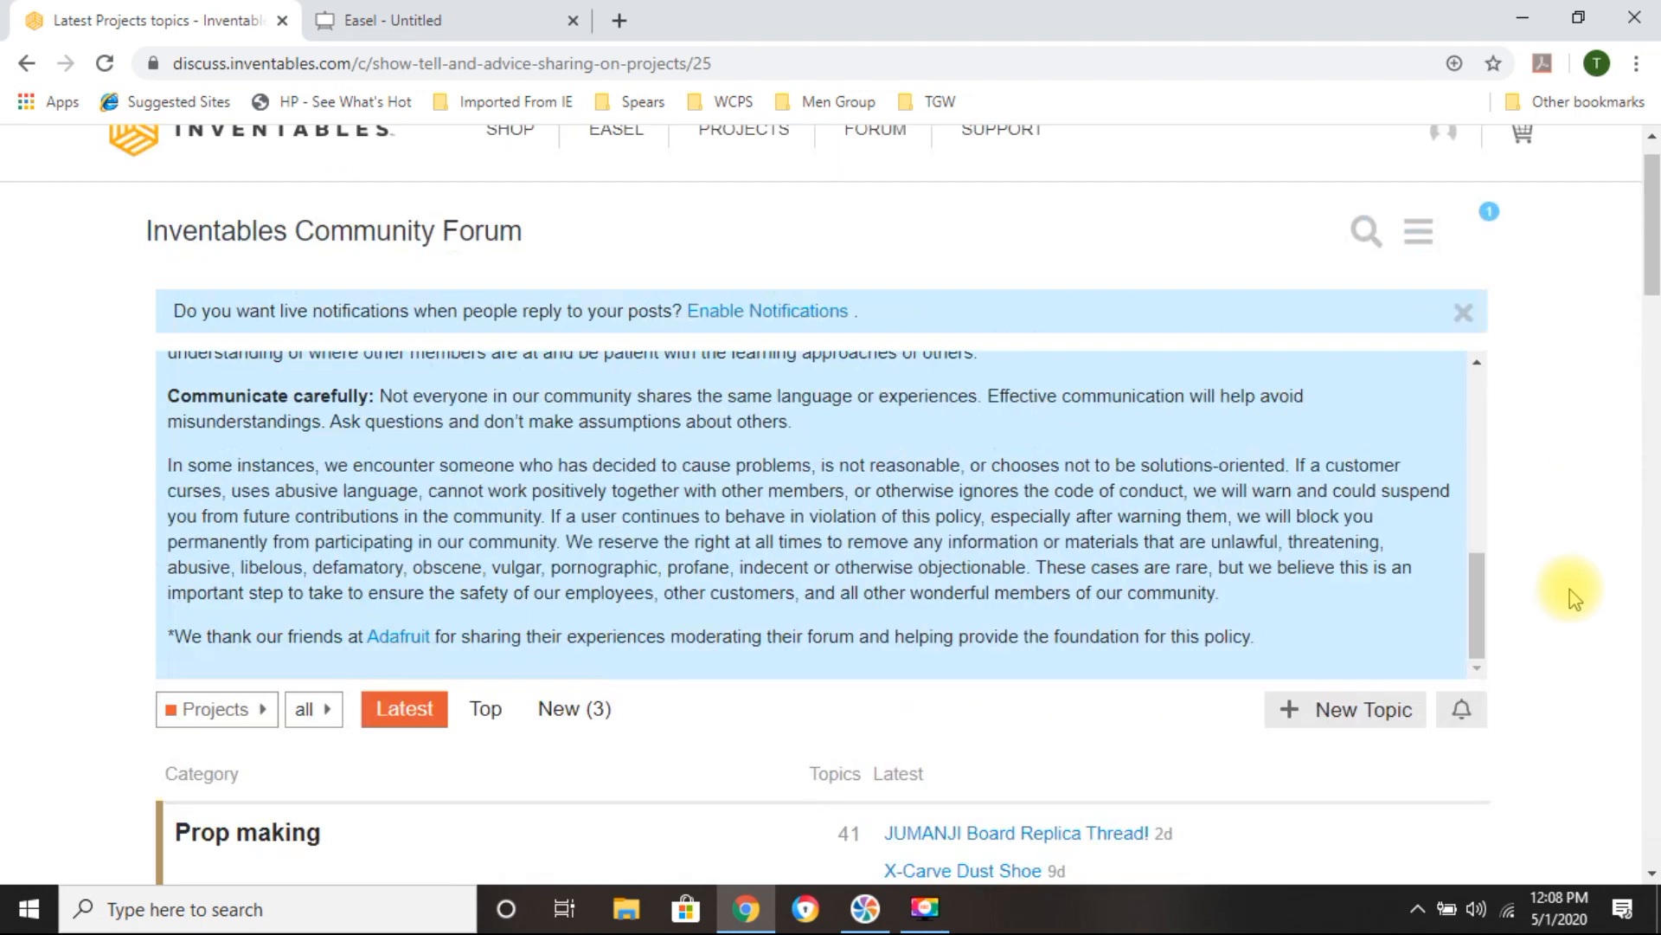
scroll(1570, 588, up, 1)
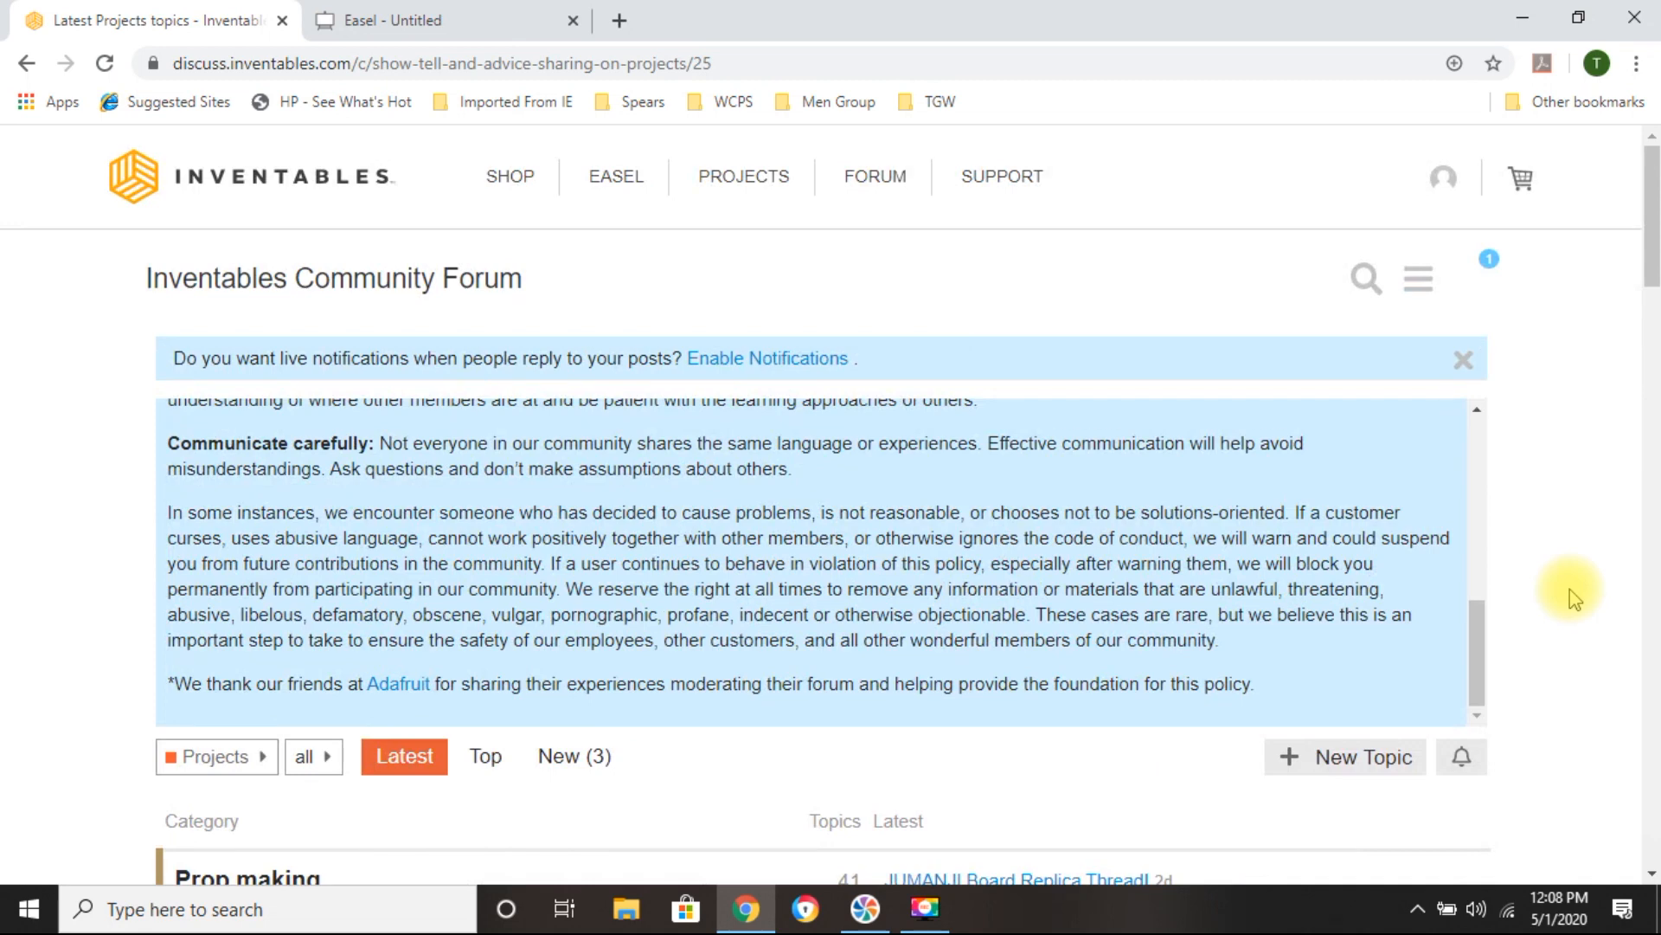
click(26, 62)
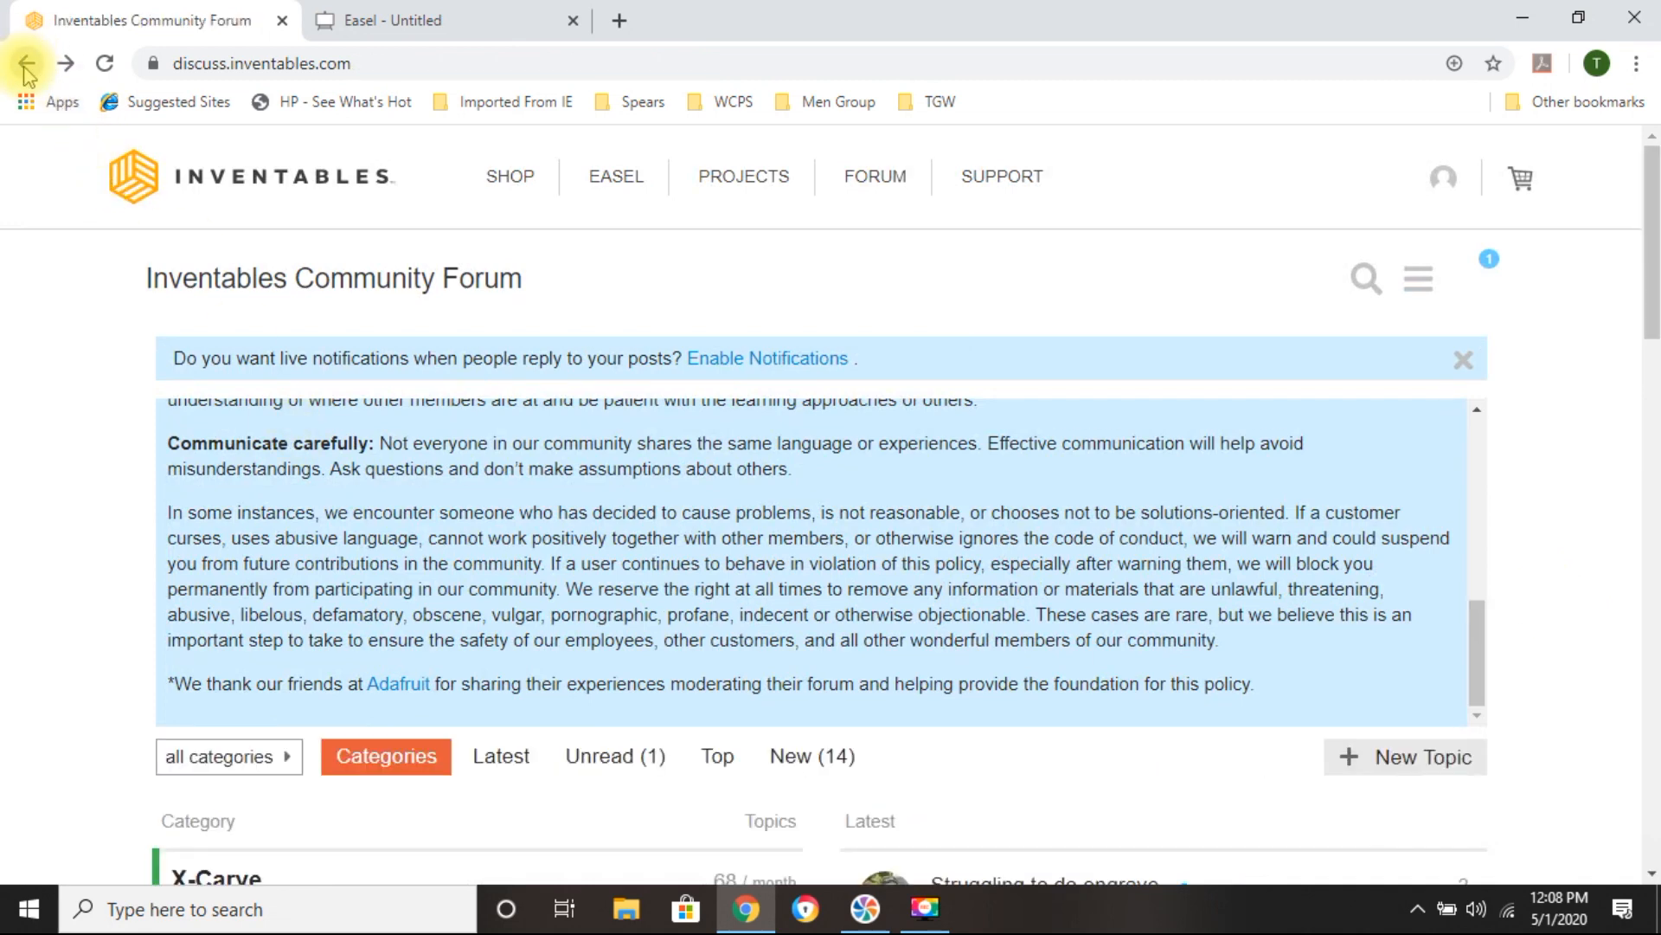
click(26, 64)
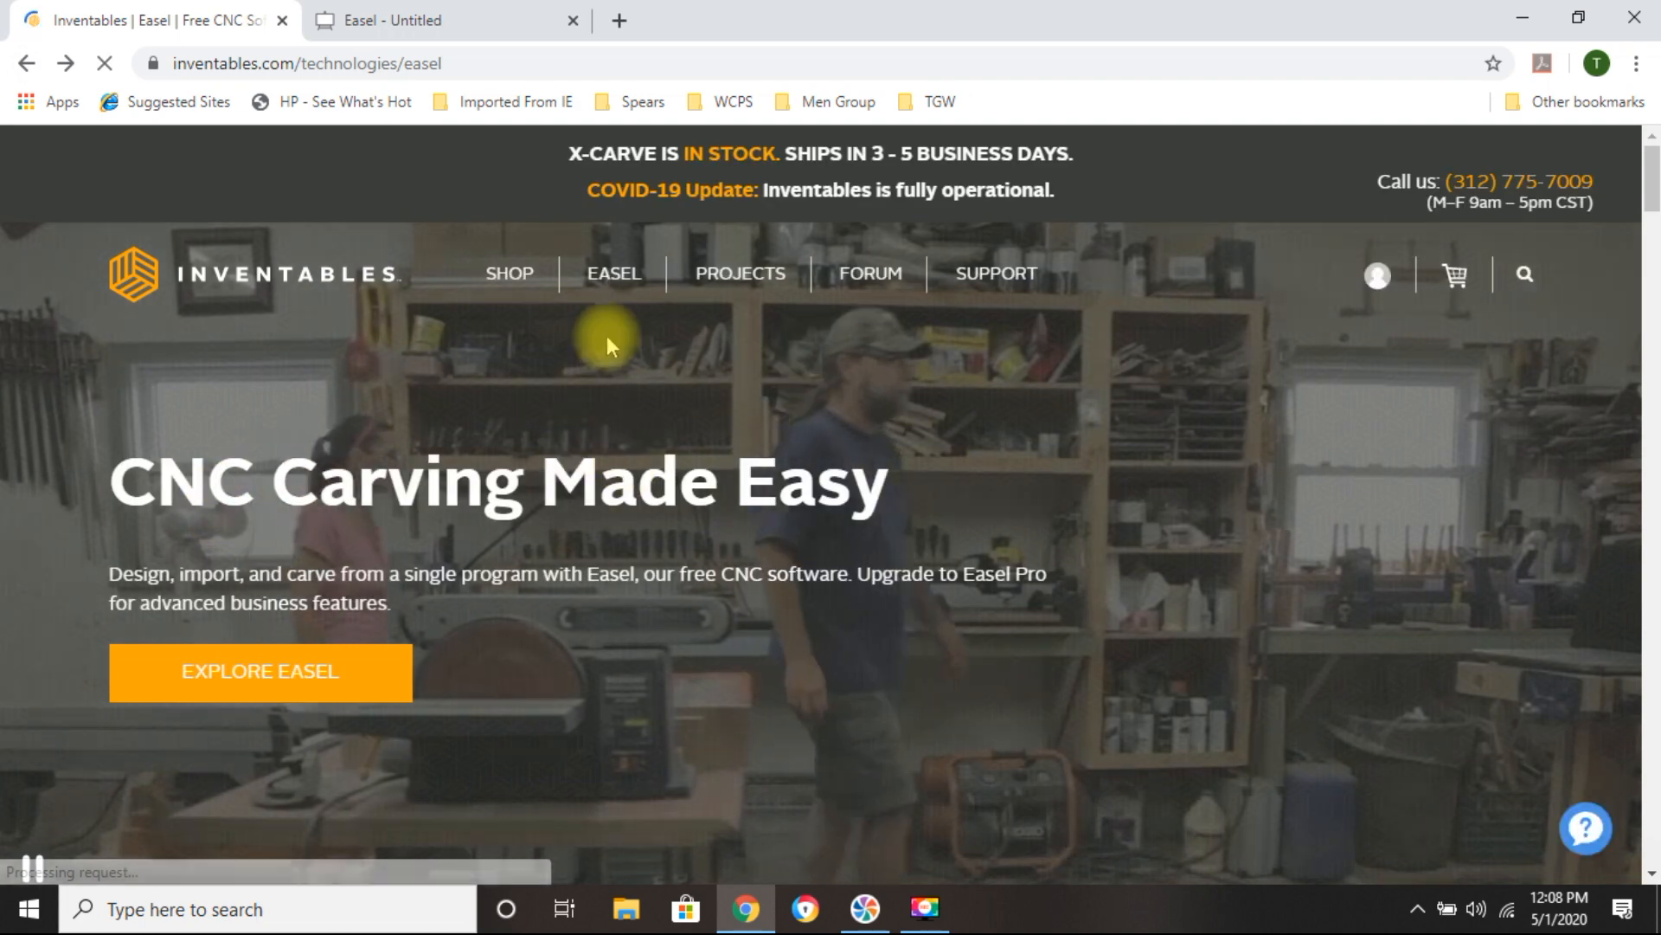
Open the Inventables Projects page and browse the projects in its Gifts for Her collection.
click(734, 275)
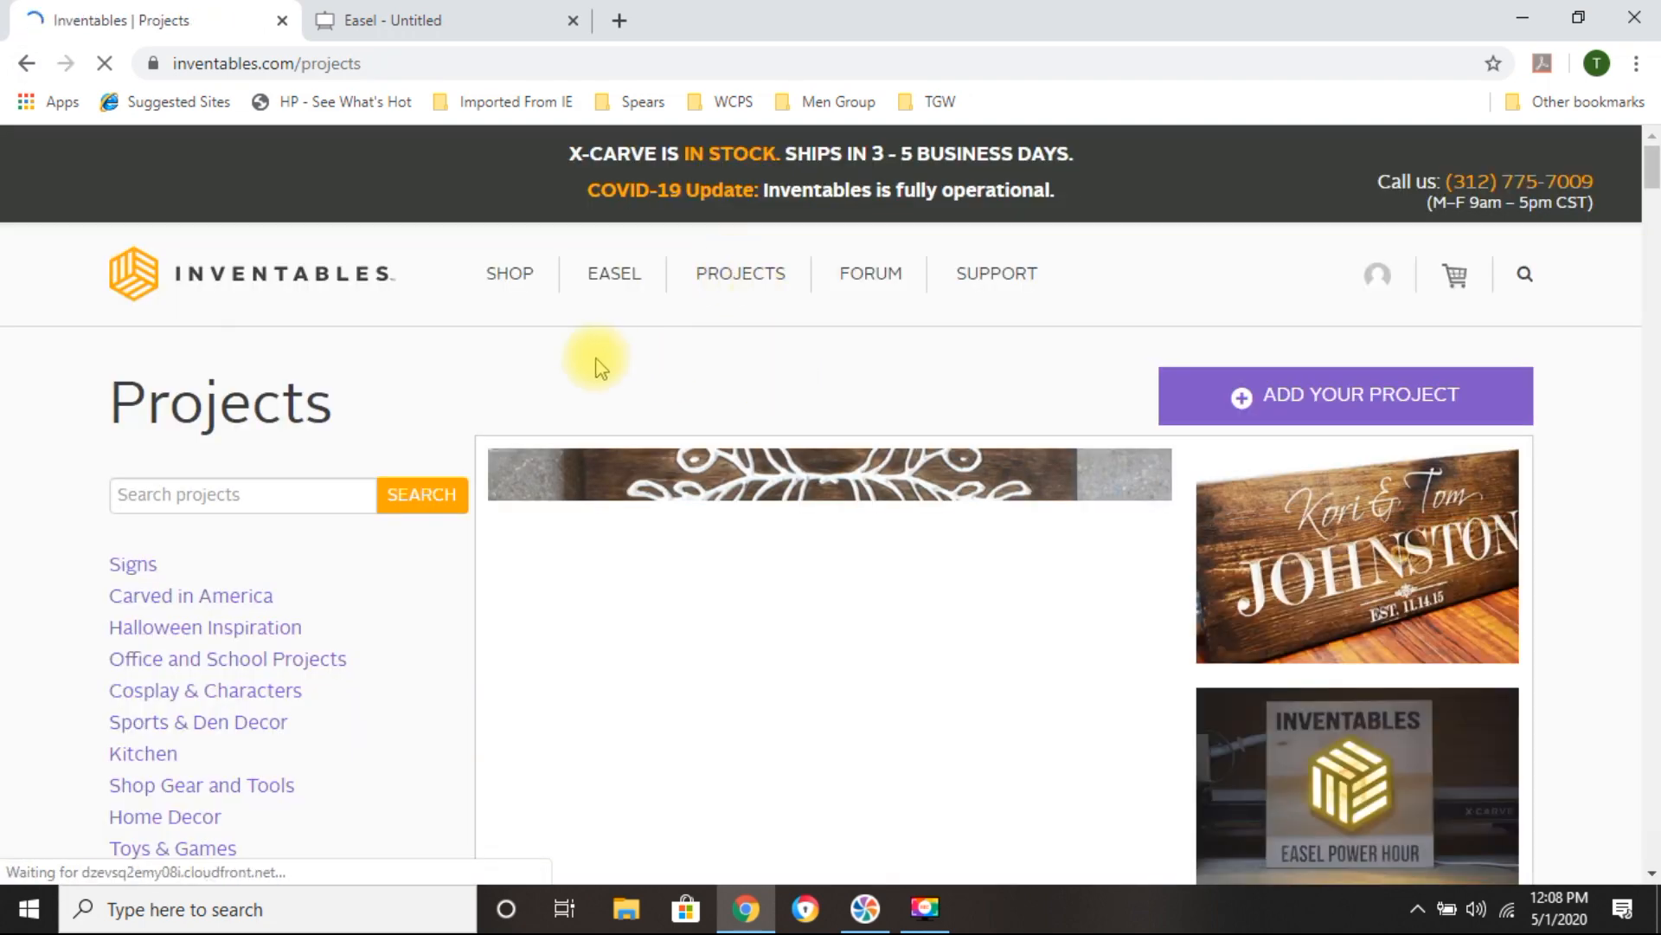
scroll(73, 398, down, 3)
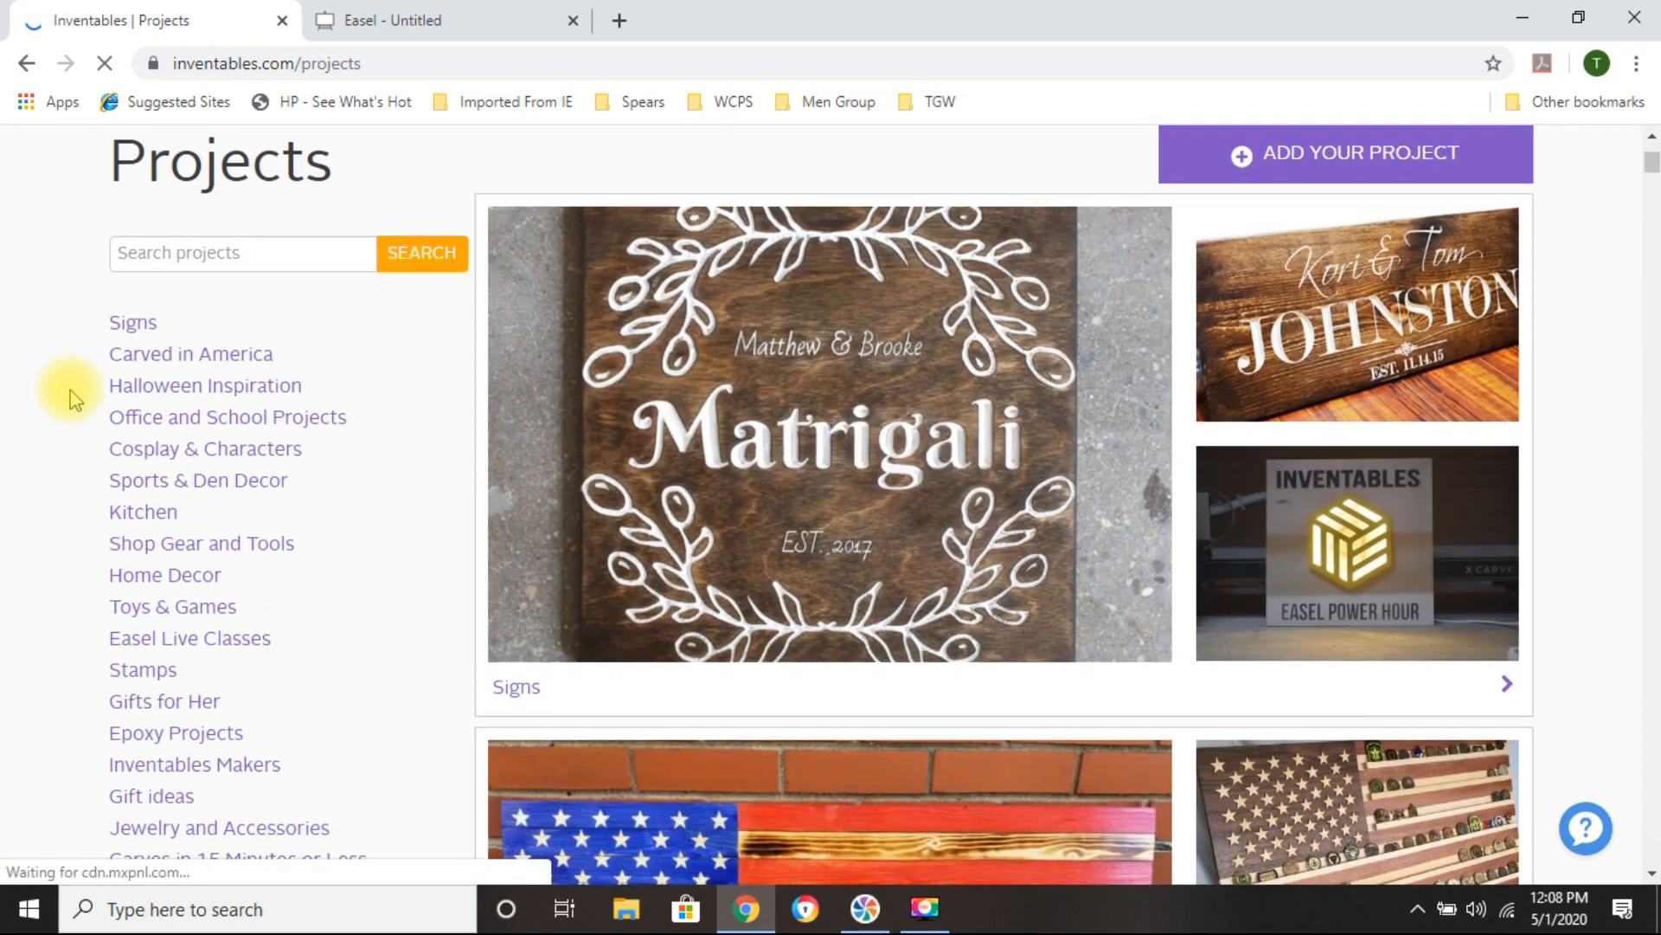
scroll(73, 398, down, 3)
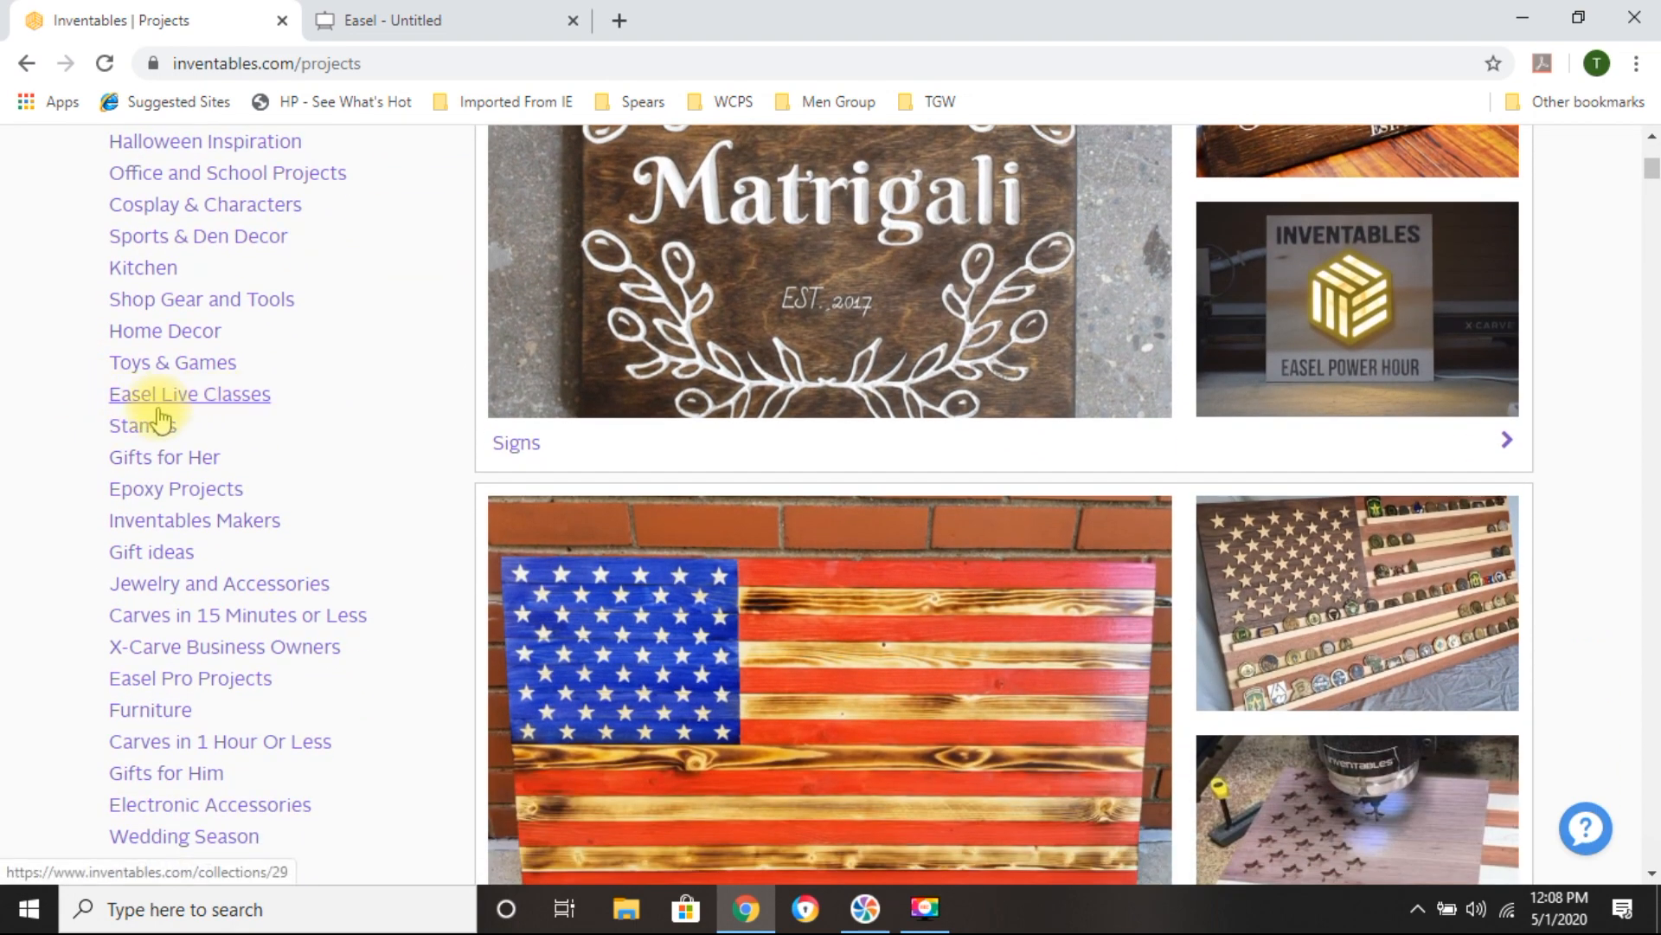
click(182, 459)
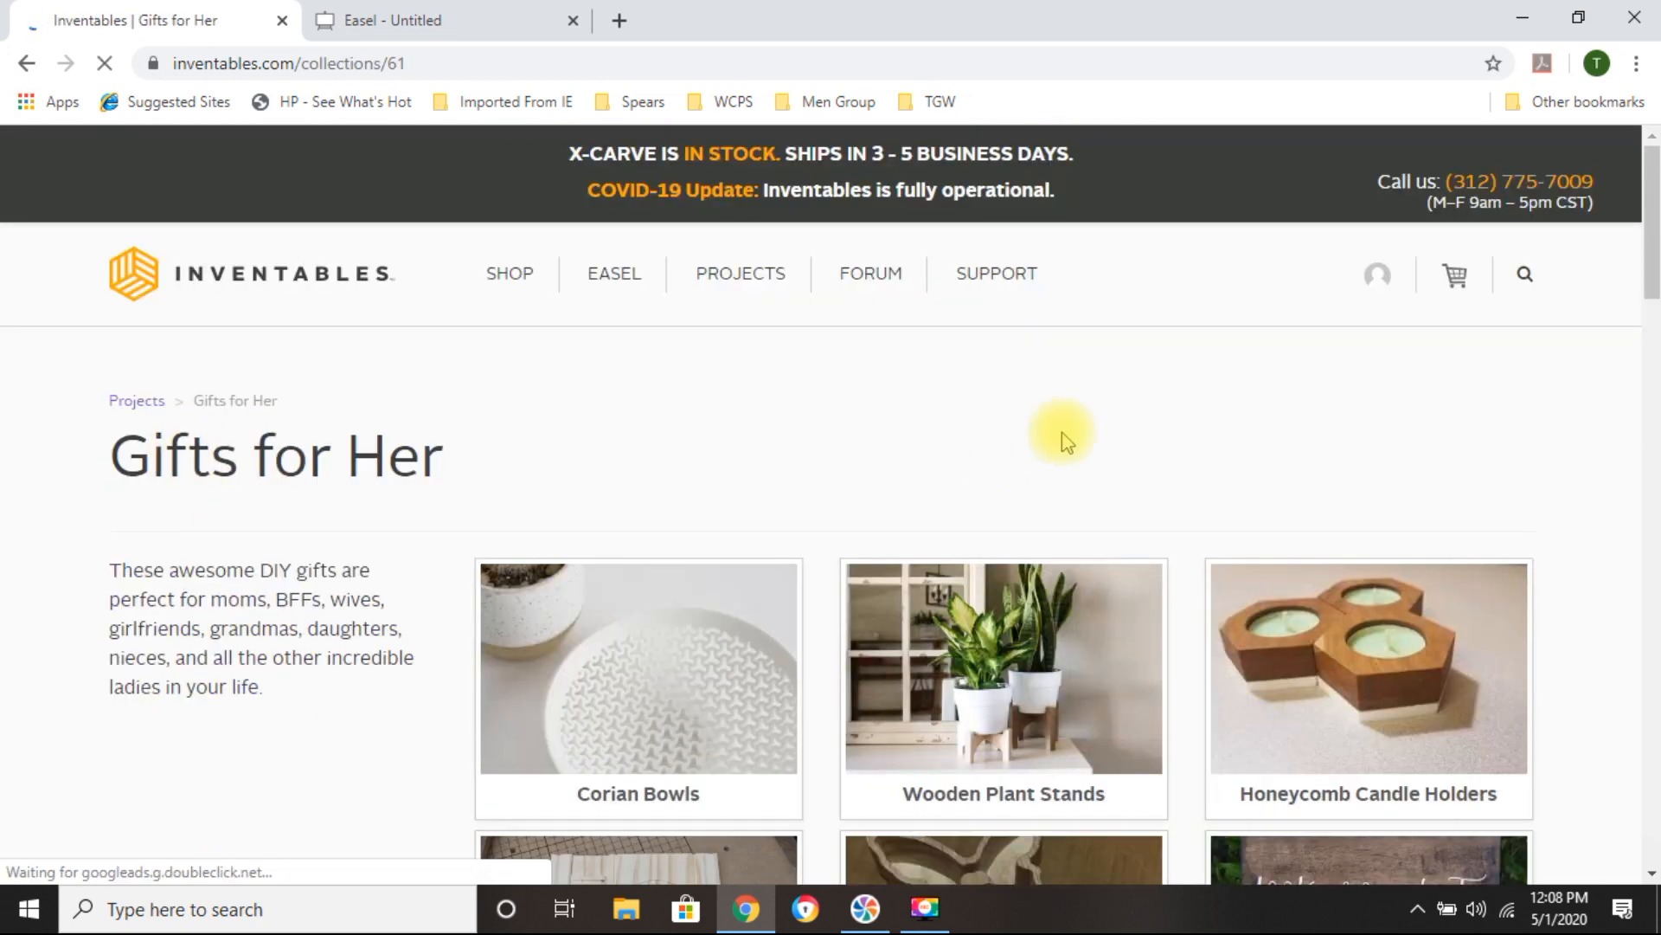
scroll(1082, 381, down, 7)
scroll(1083, 381, up, 3)
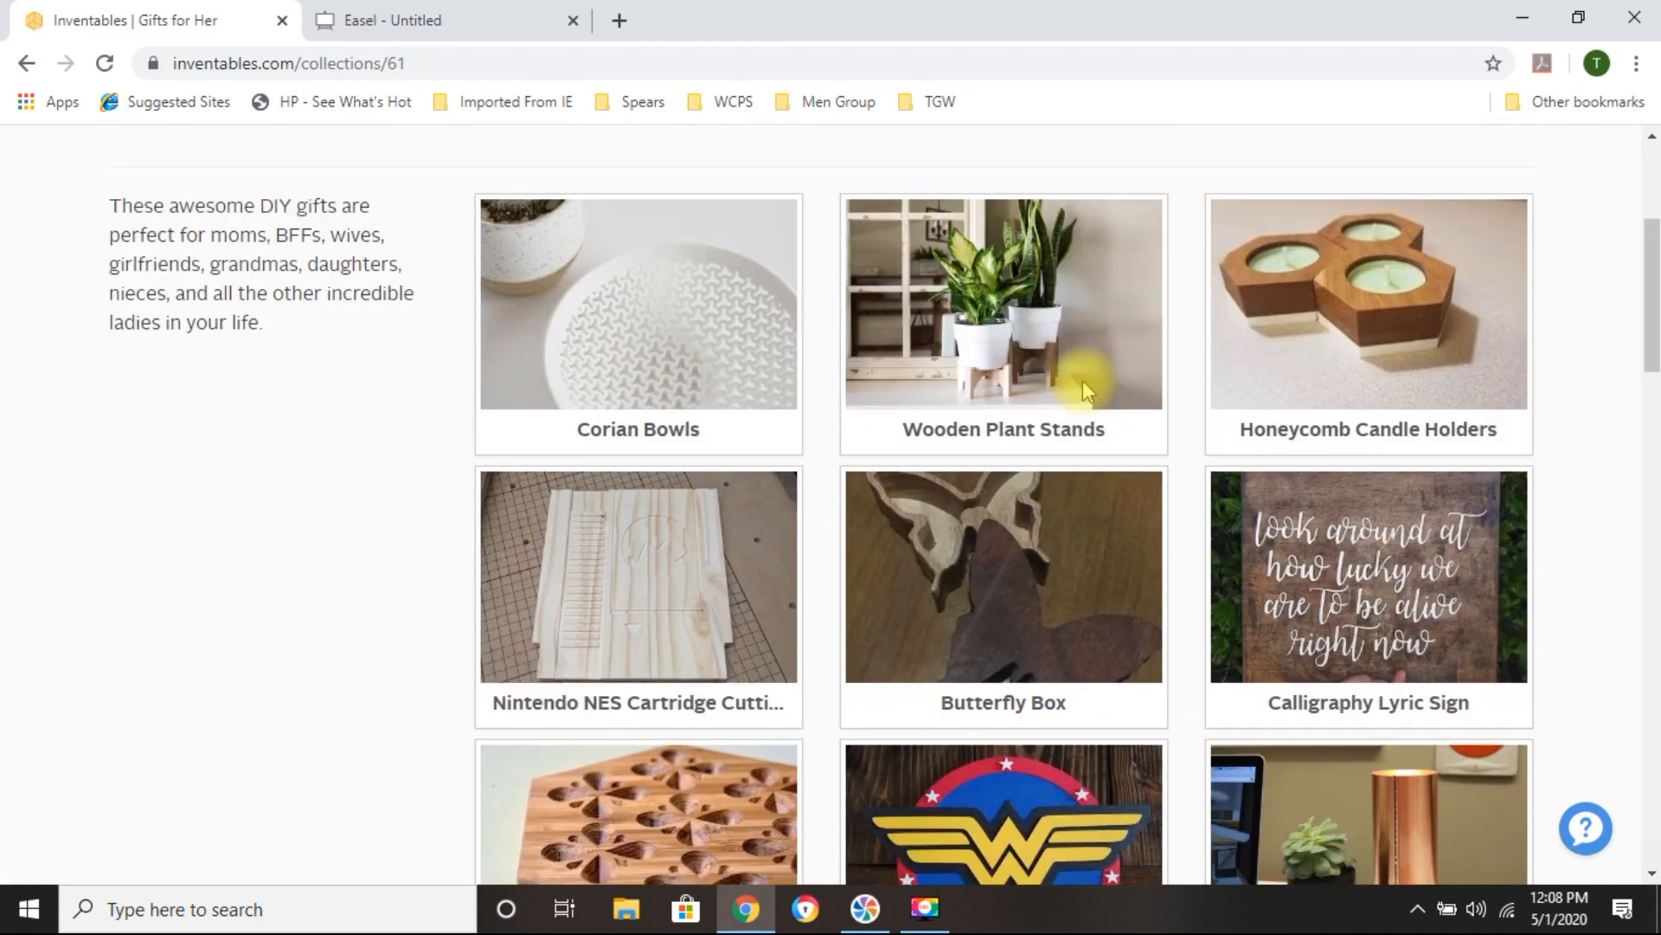
Open the Honeycomb Candle Holders project and look through its overview, license and materials list.
click(1316, 329)
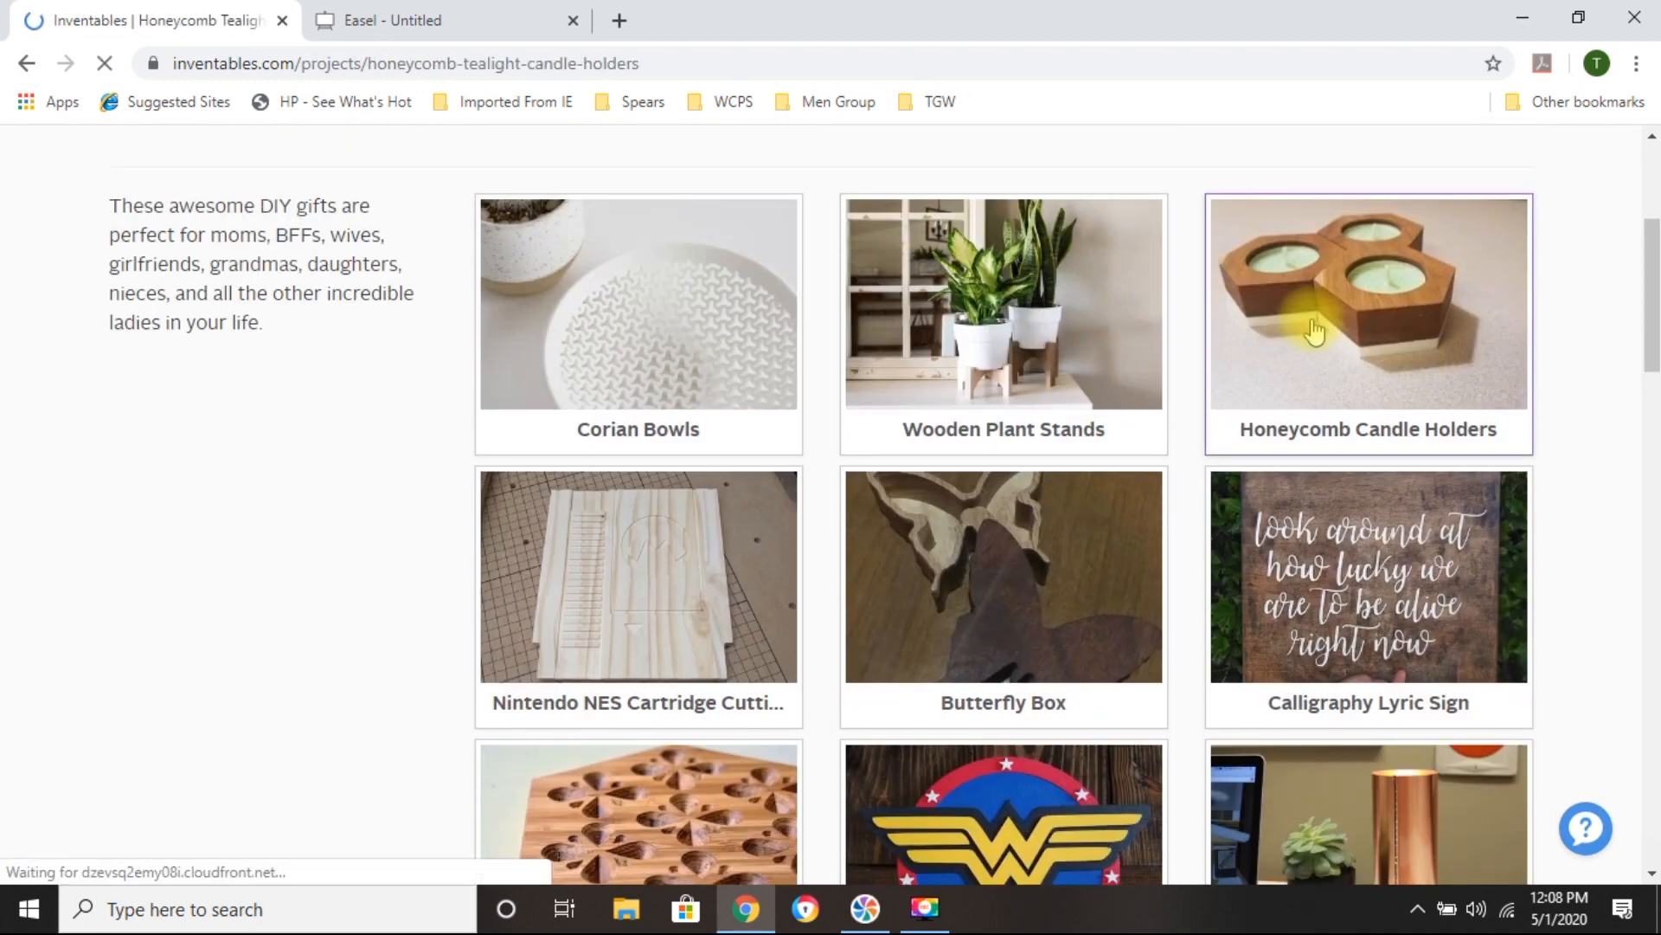
scroll(657, 527, down, 4)
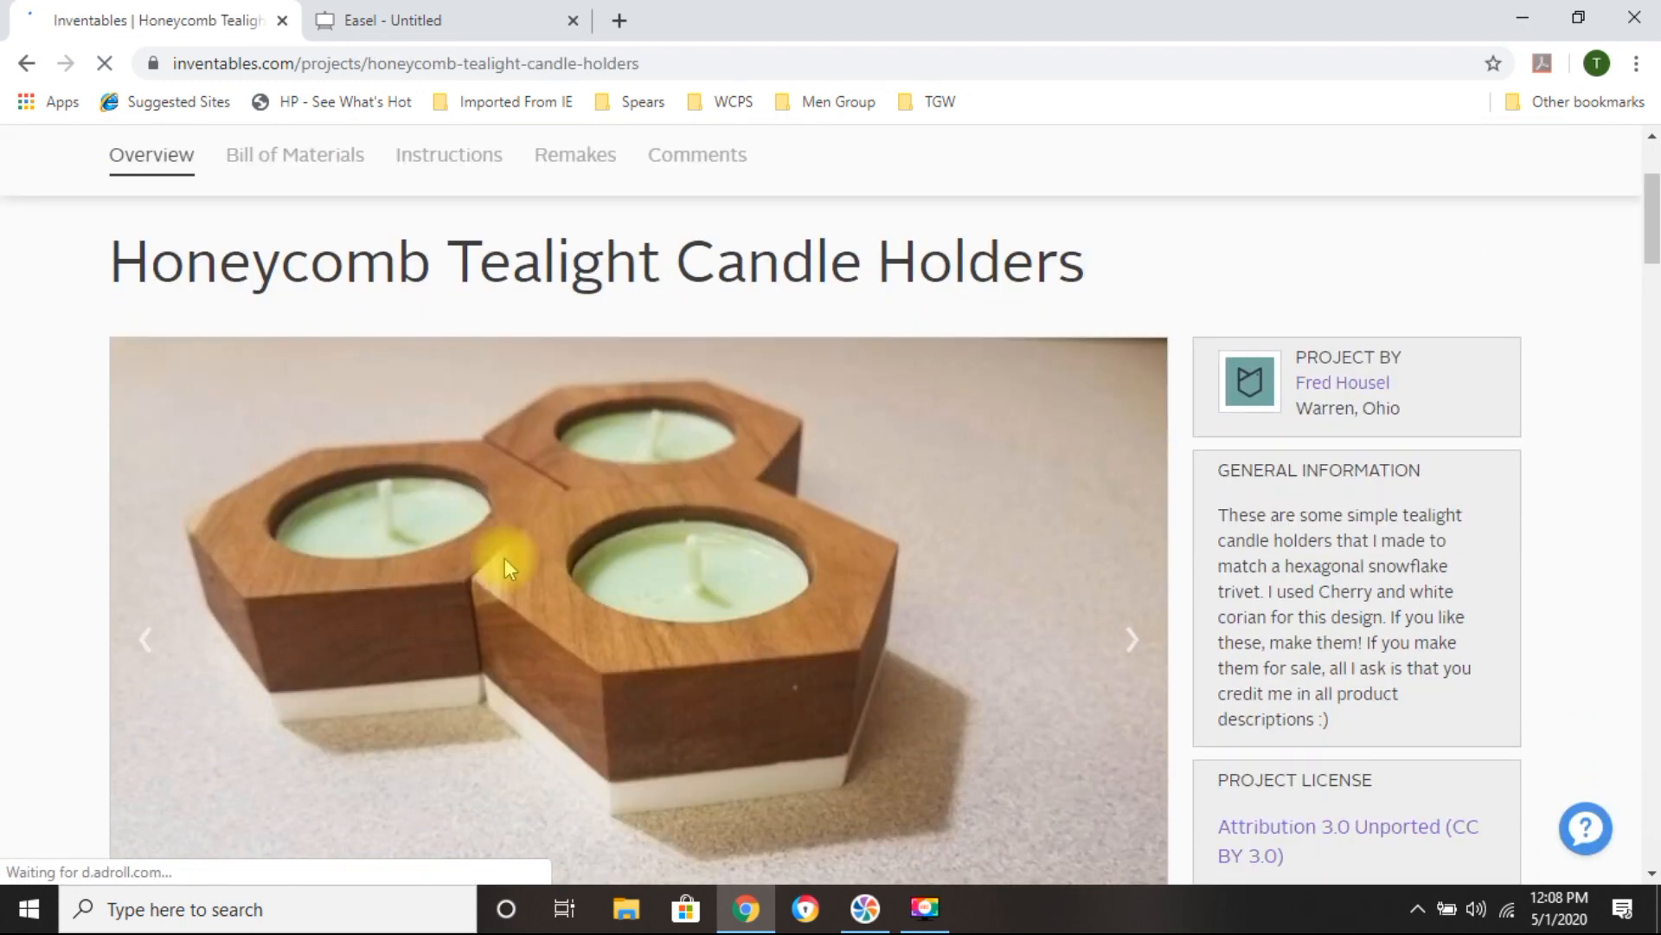
scroll(636, 621, down, 5)
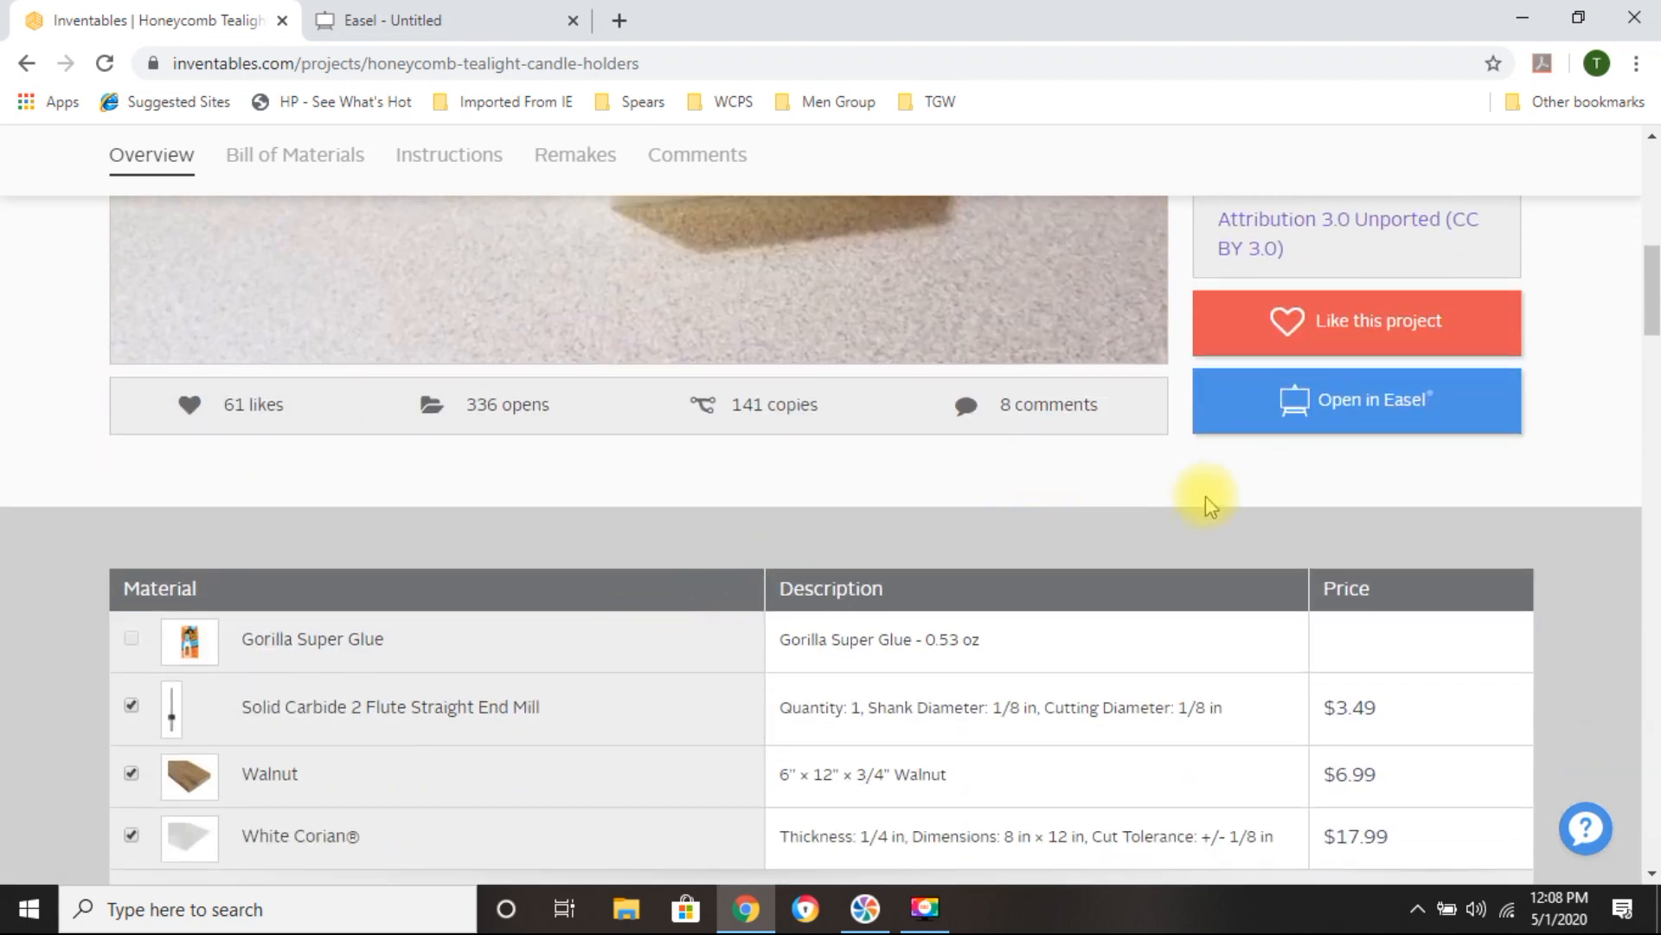
scroll(623, 732, down, 3)
scroll(1123, 353, up, 4)
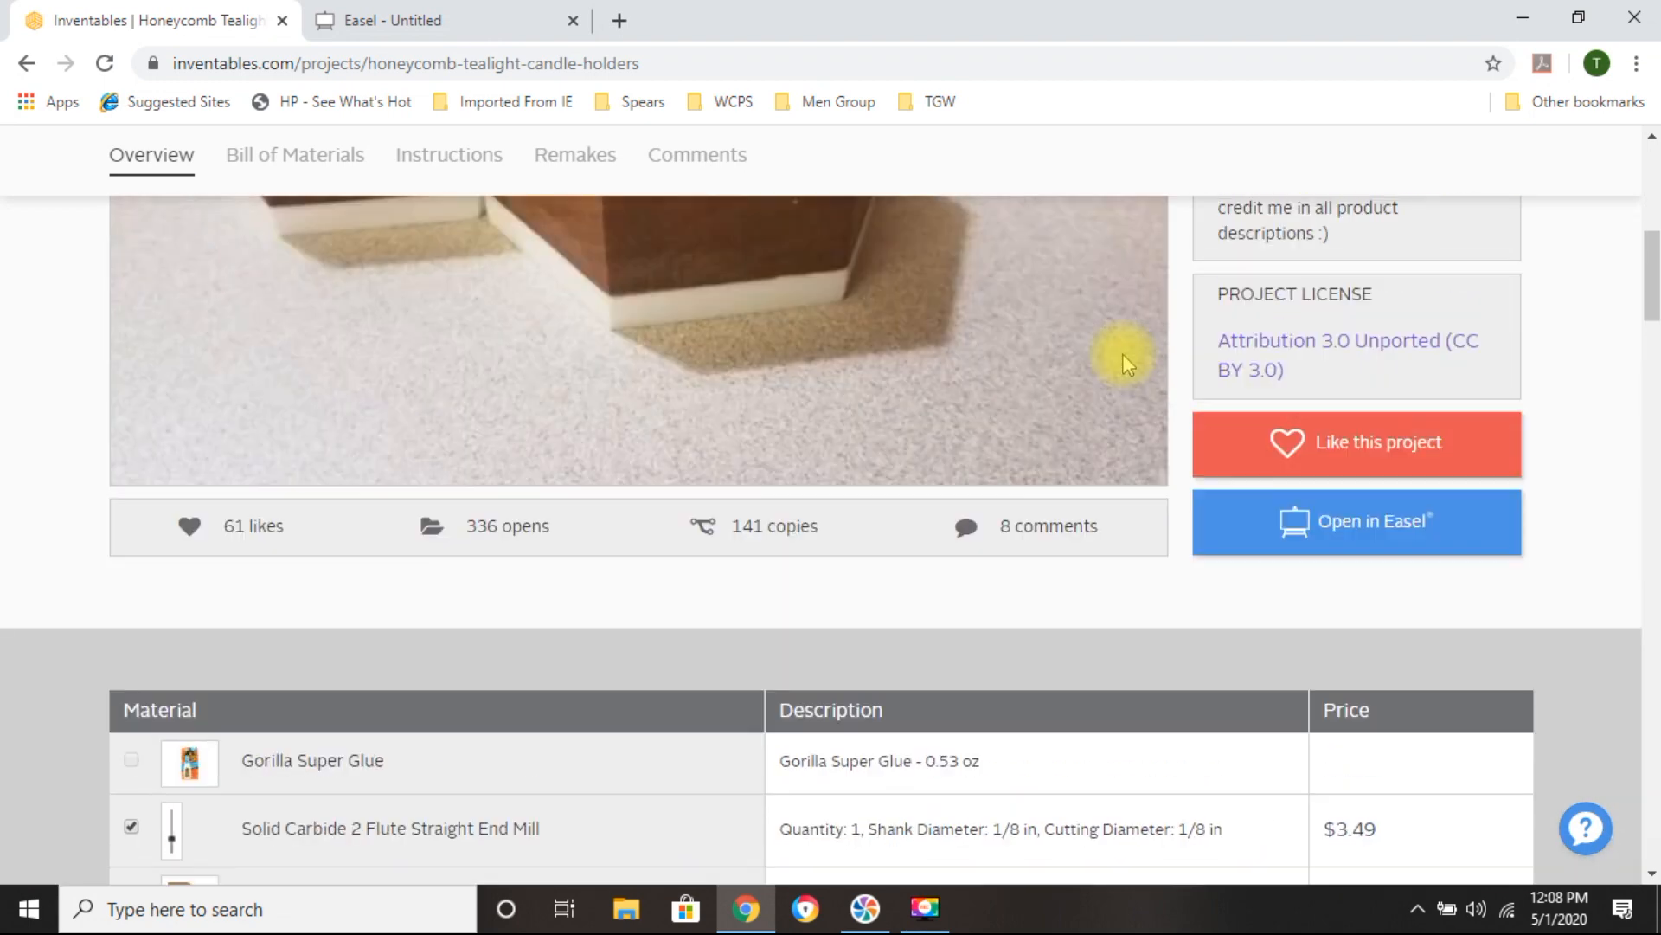
scroll(1388, 485, up, 1)
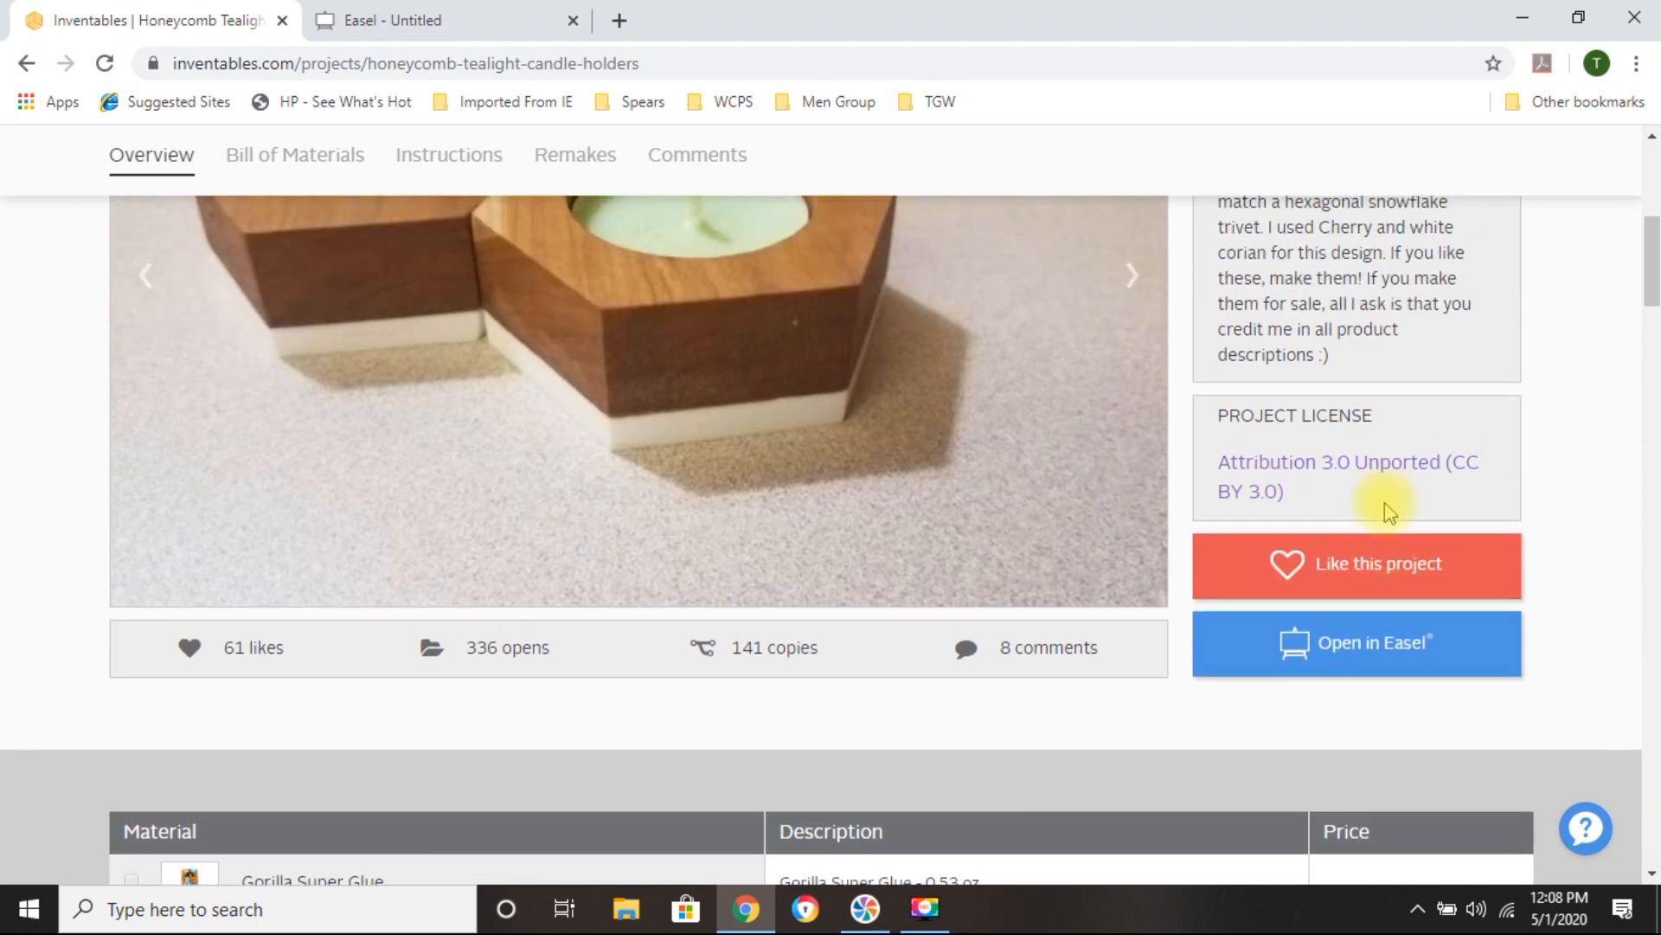
View the candle holder project's design in Easel, and return to the Gifts for Her collection on the Inventables website.
click(1333, 651)
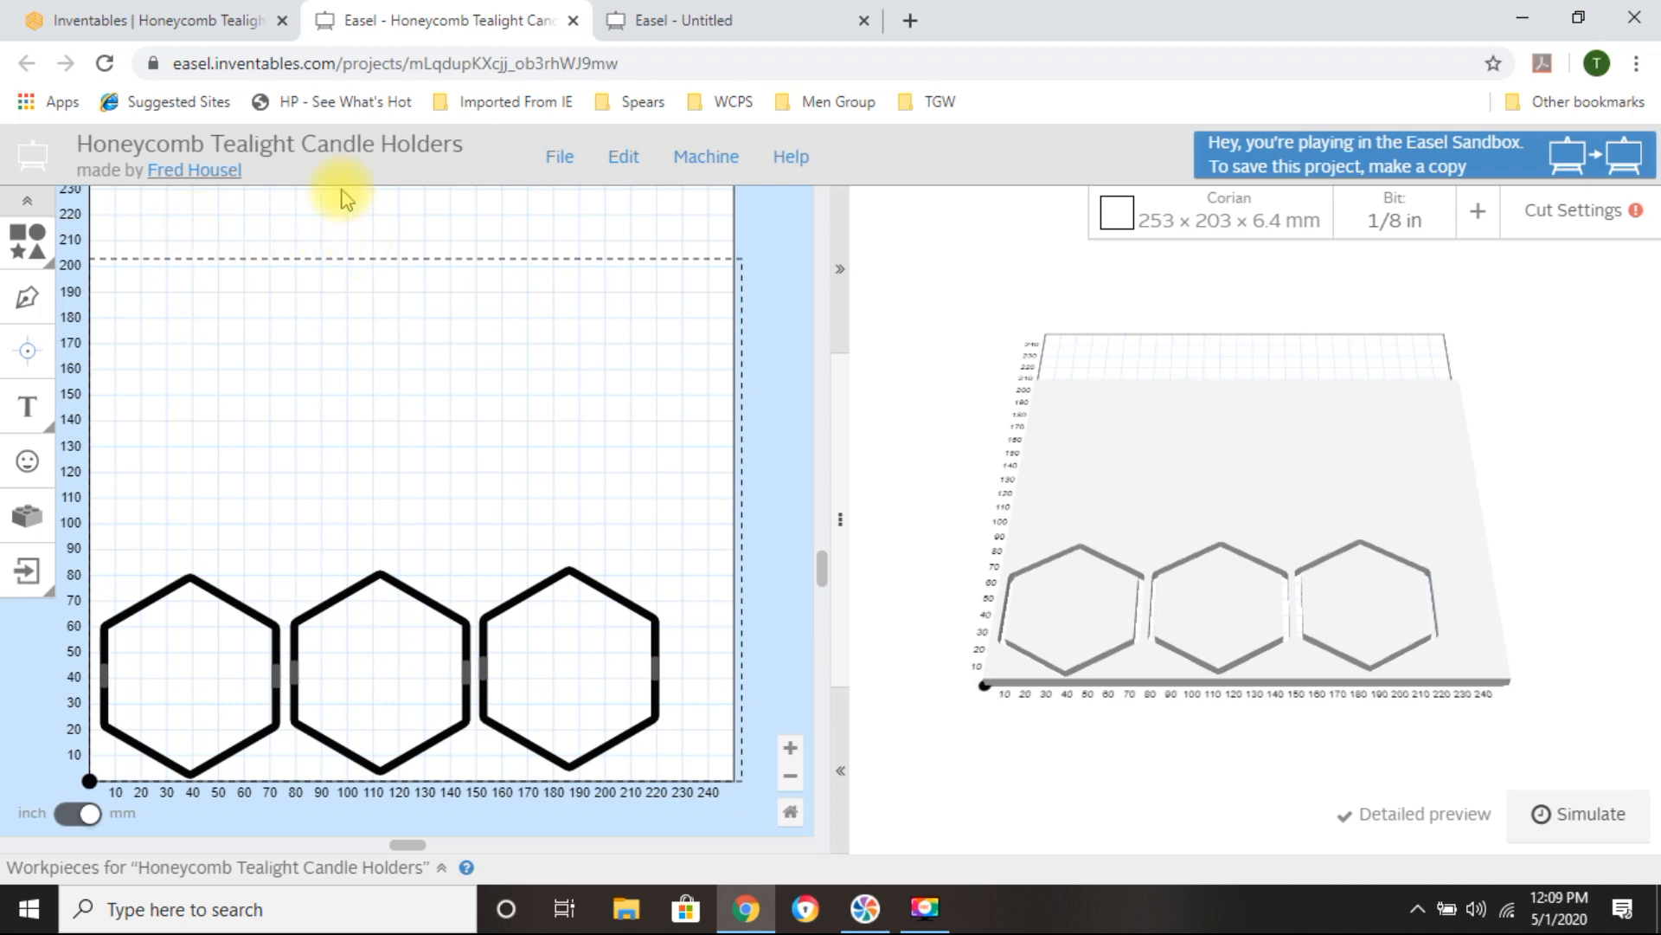
click(574, 20)
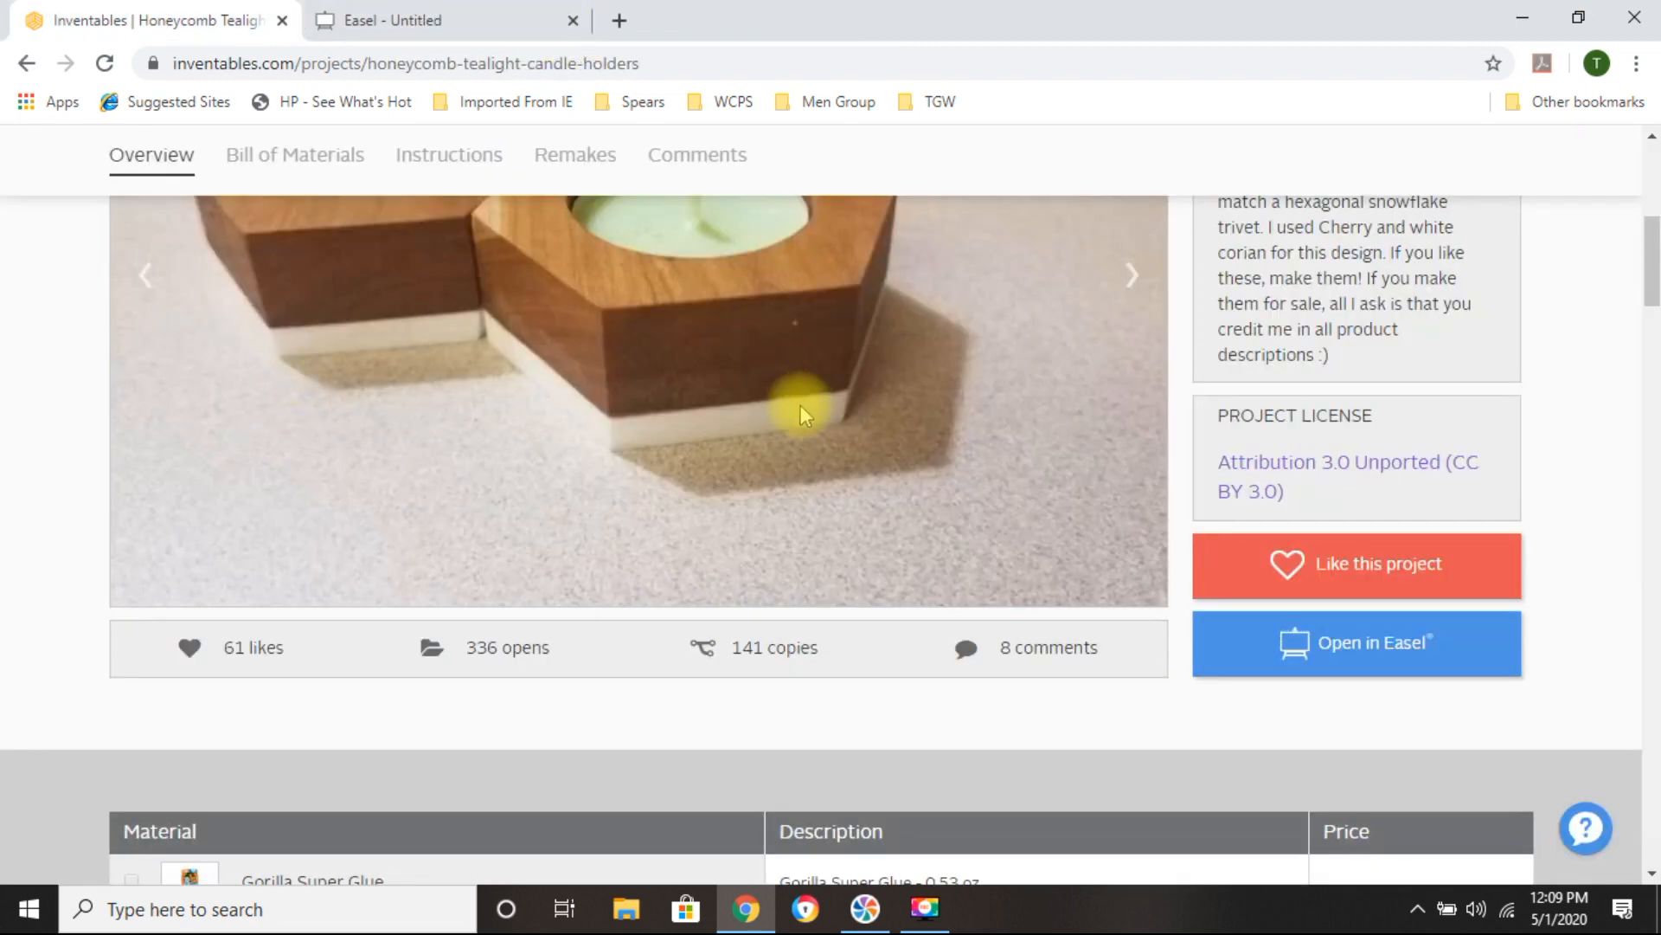
scroll(771, 444, up, 7)
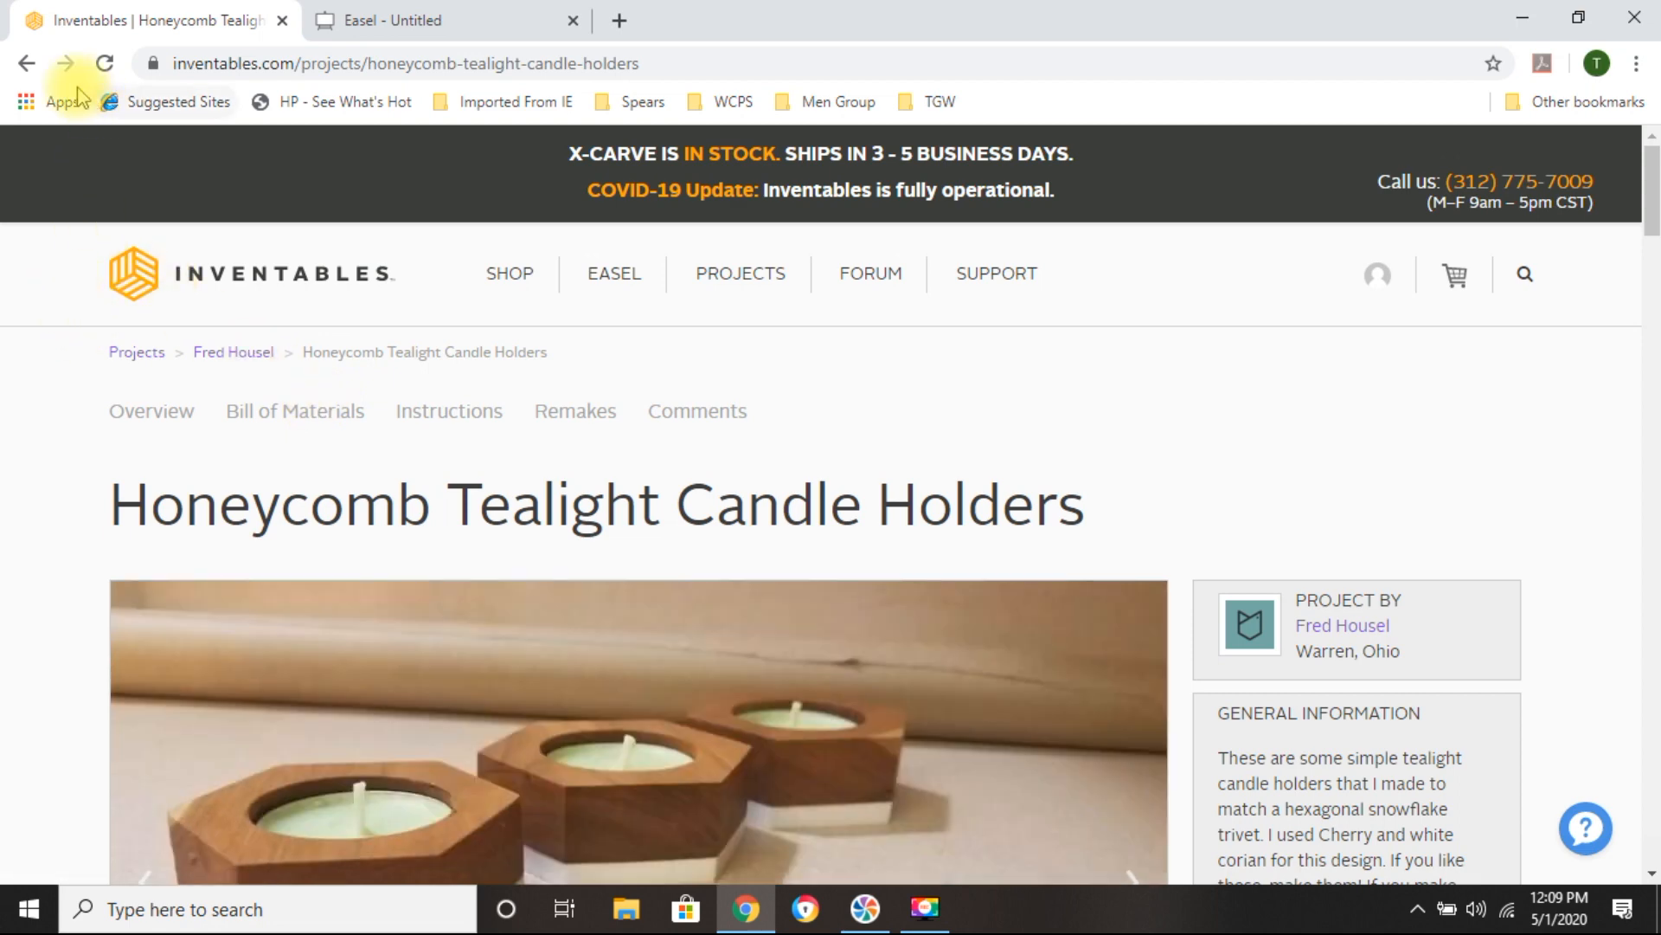
click(26, 64)
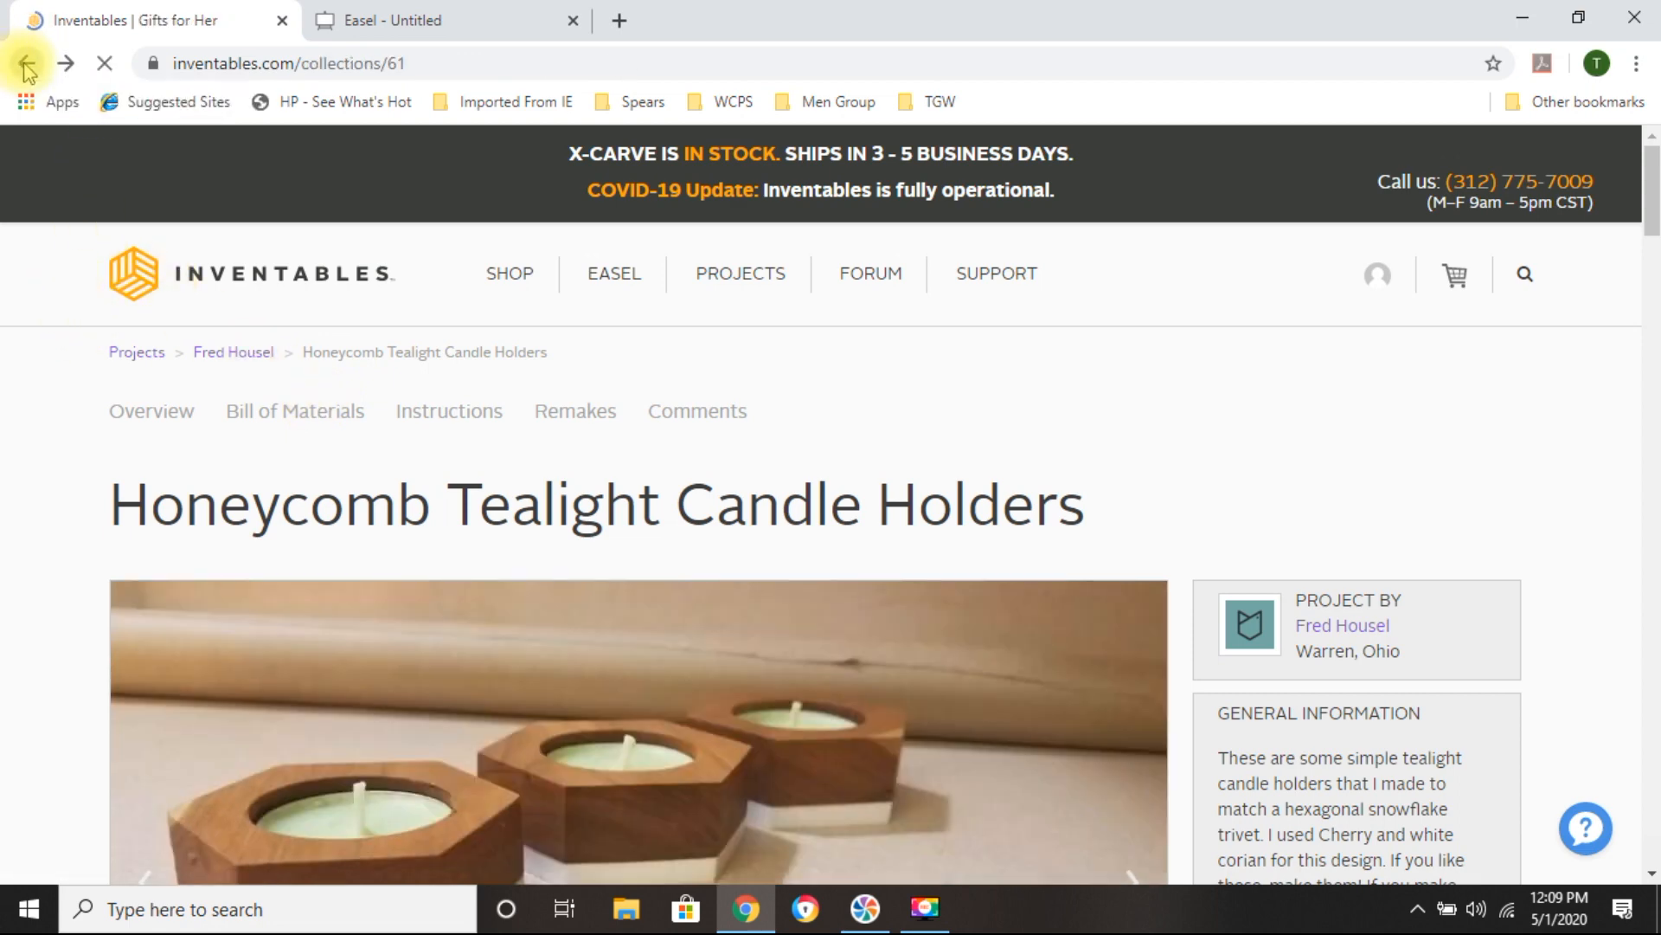
scroll(267, 659, up, 4)
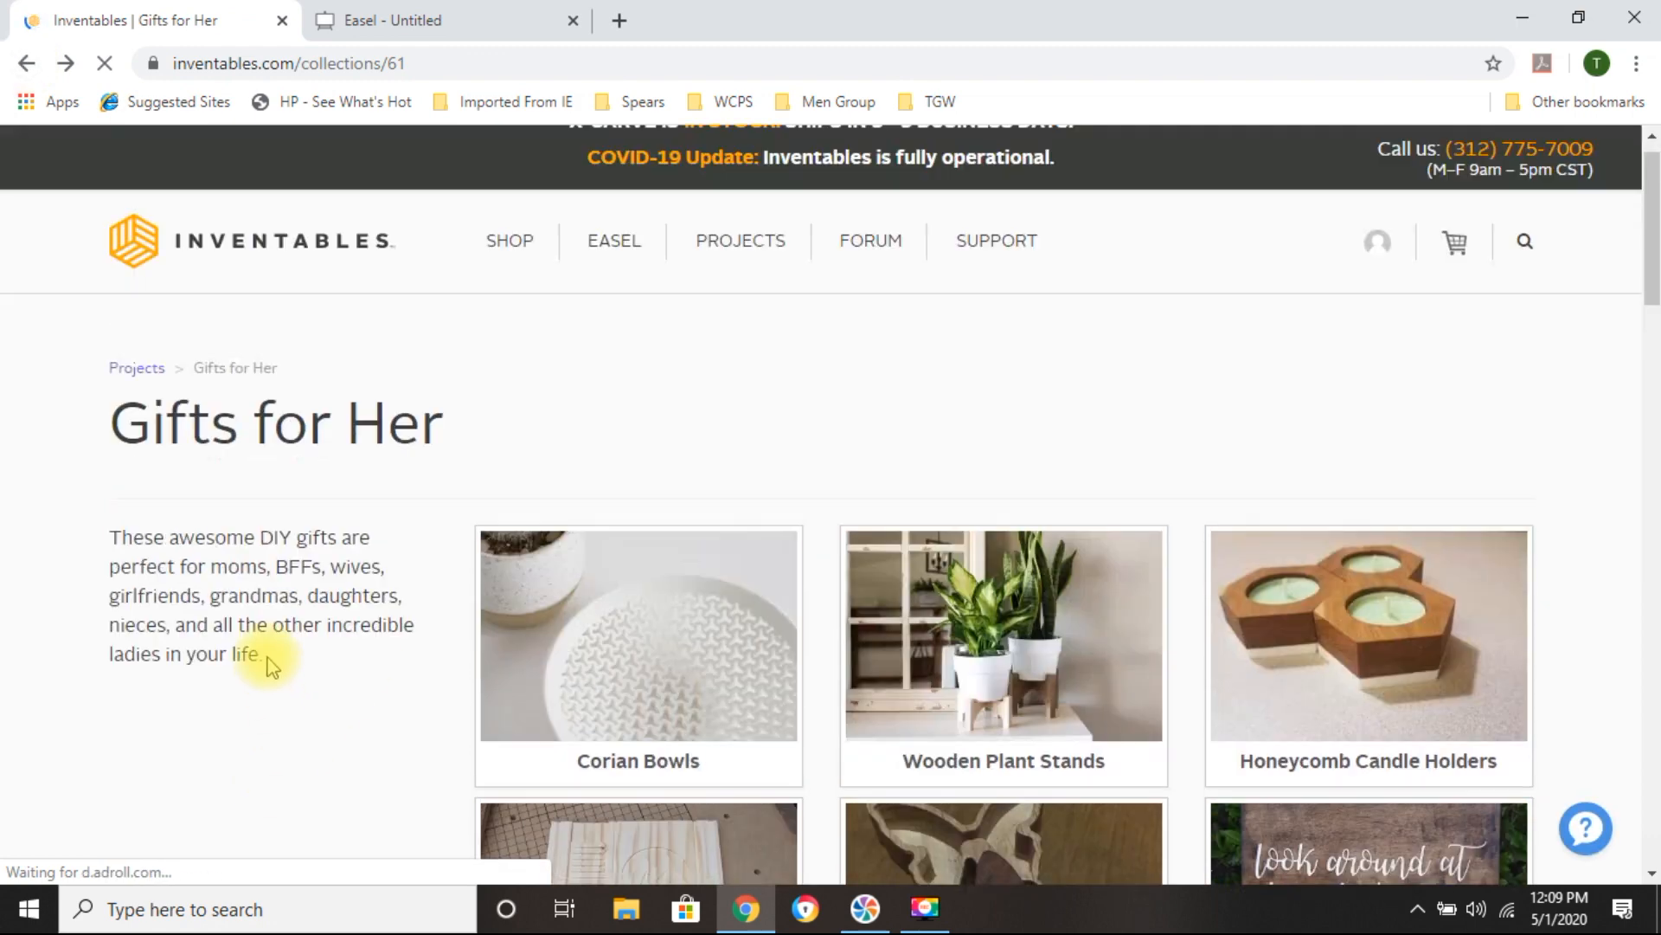